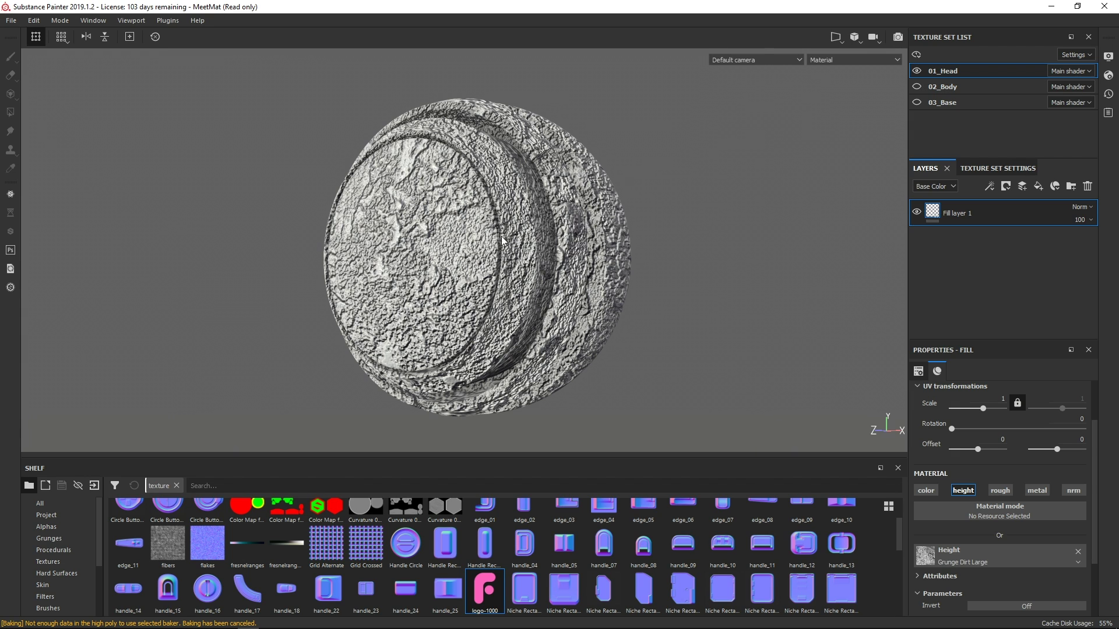
In Shader Settings' Displacement & Tessellation tab, set the height displacement scale to 0.03.
left_click_drag(516, 241, 559, 253, "alt")
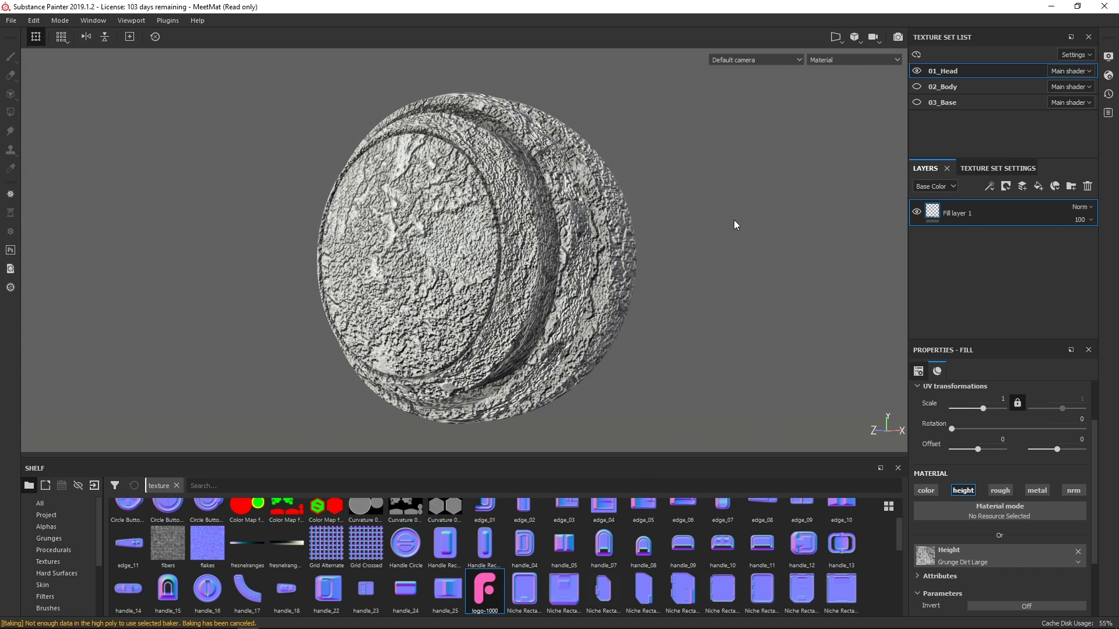
left_click(1109, 77)
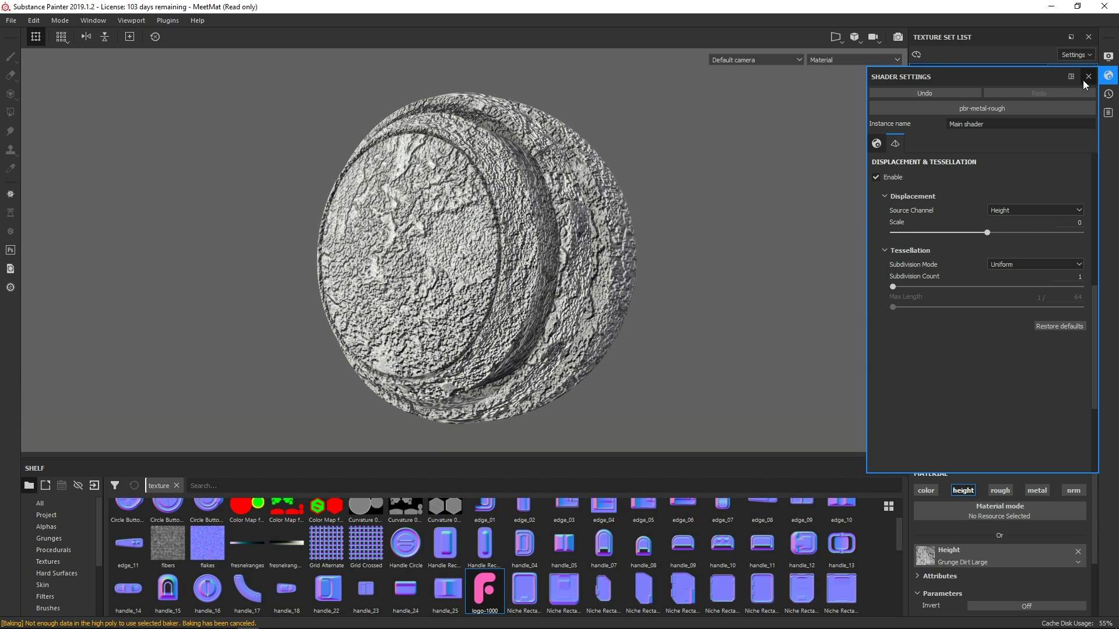
left_click(894, 144)
left_click_drag(671, 250, 725, 250, "alt")
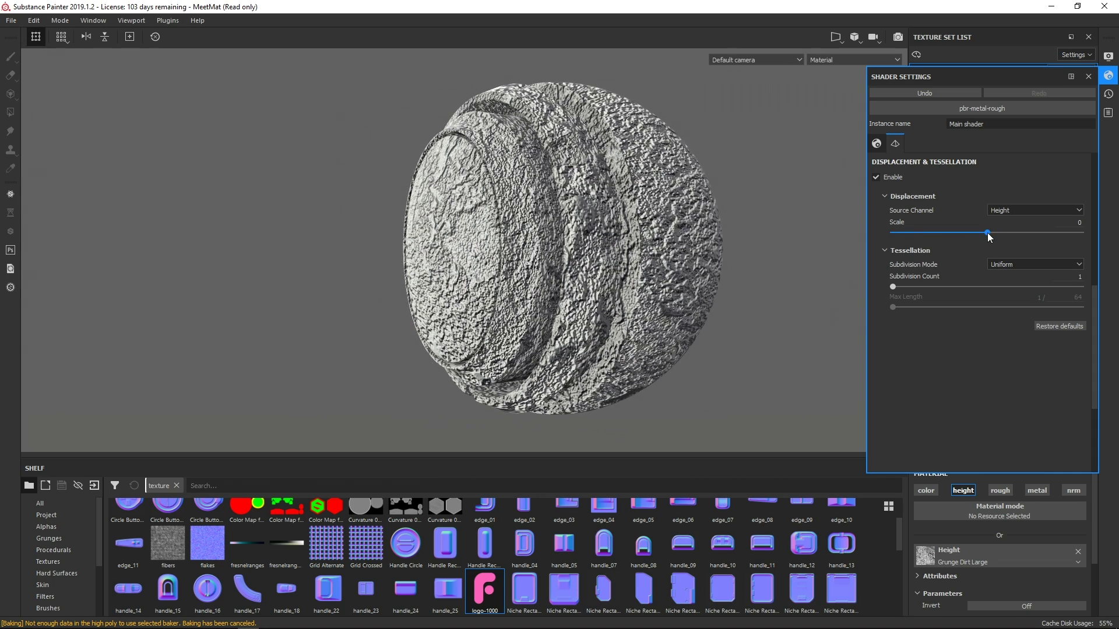
left_click_drag(988, 234, 997, 234)
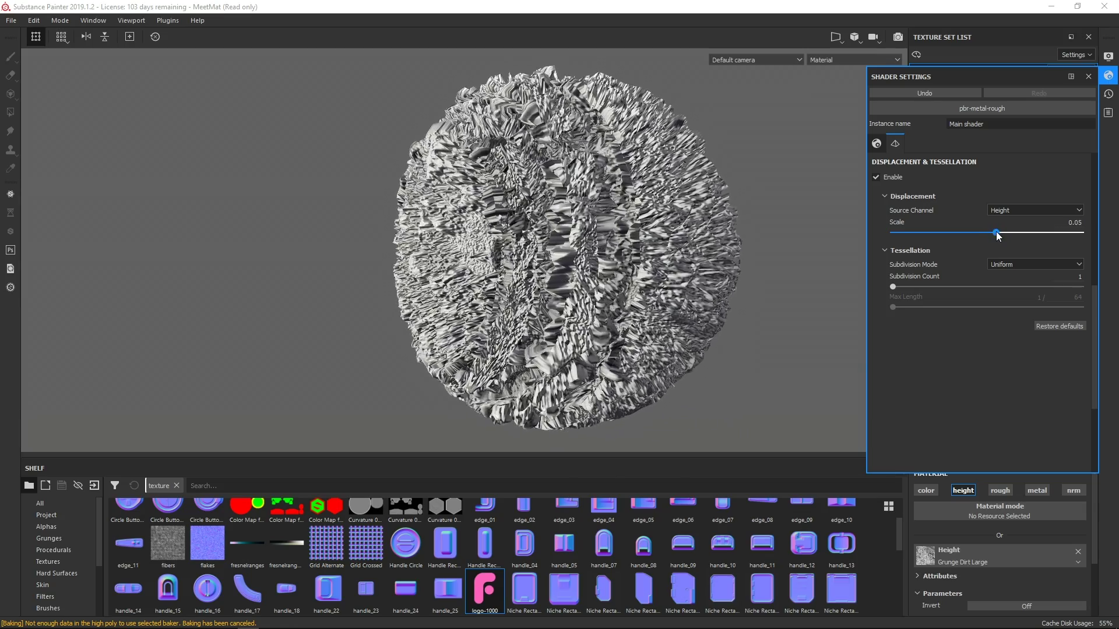
mouse_move(997, 234)
left_mouse_down()
mouse_move(1006, 230)
mouse_move(991, 233)
left_mouse_up()
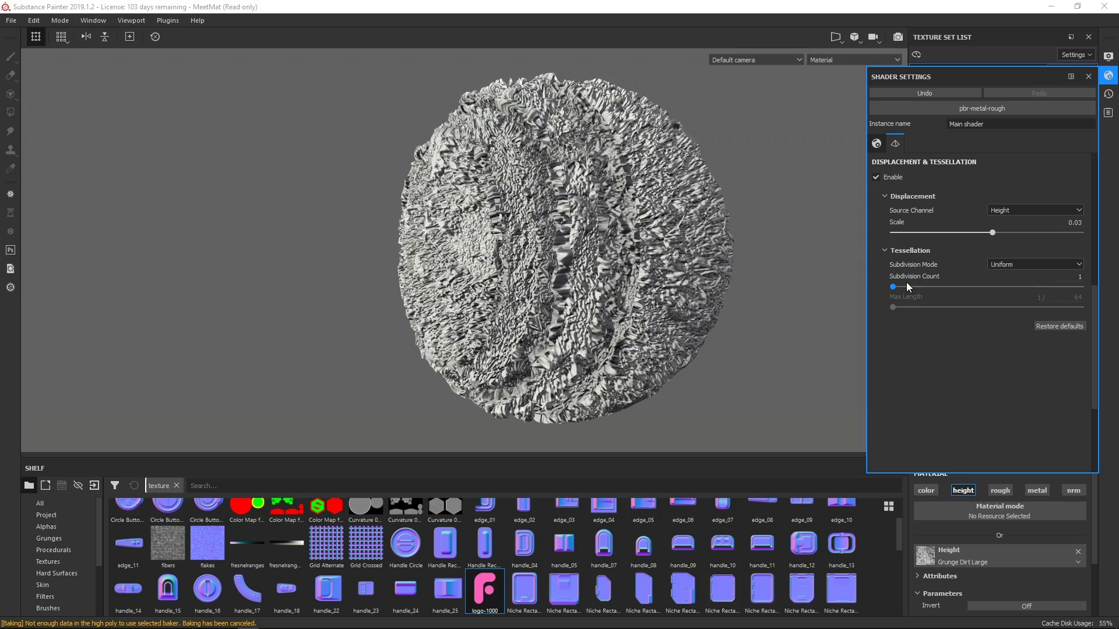
Raise the uniform subdivision count to 11.33 and set displacement scale to 0.05.
left_click_drag(893, 286, 912, 286)
mouse_move(612, 262)
left_mouse_down("alt")
mouse_move(664, 271)
mouse_move(743, 314)
left_mouse_up("alt")
scroll(662, 270, "up", 5)
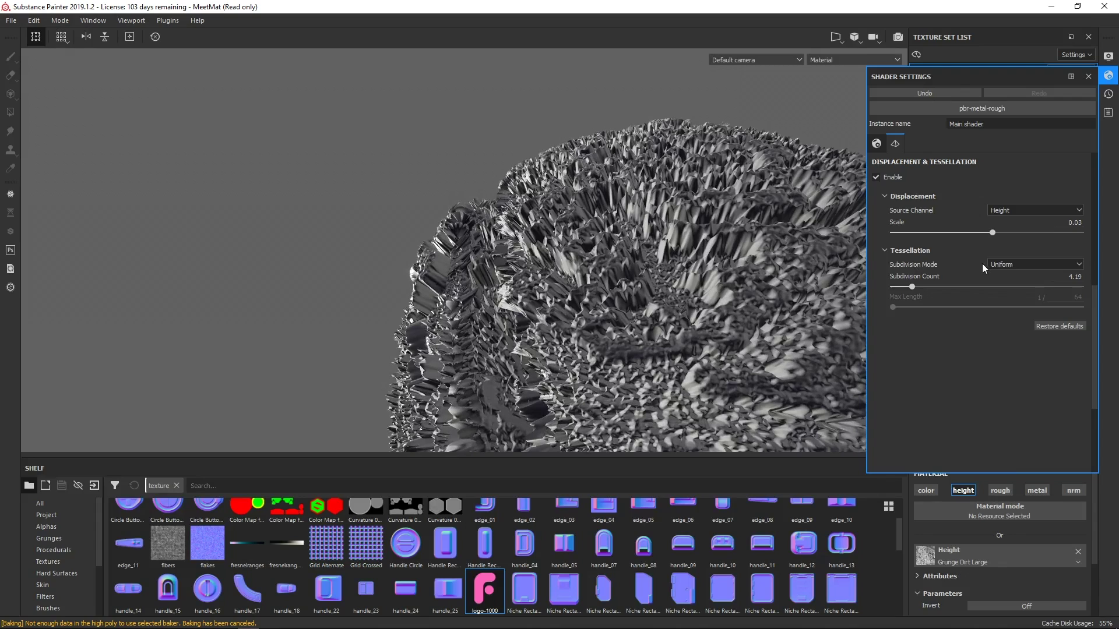
left_click(993, 232)
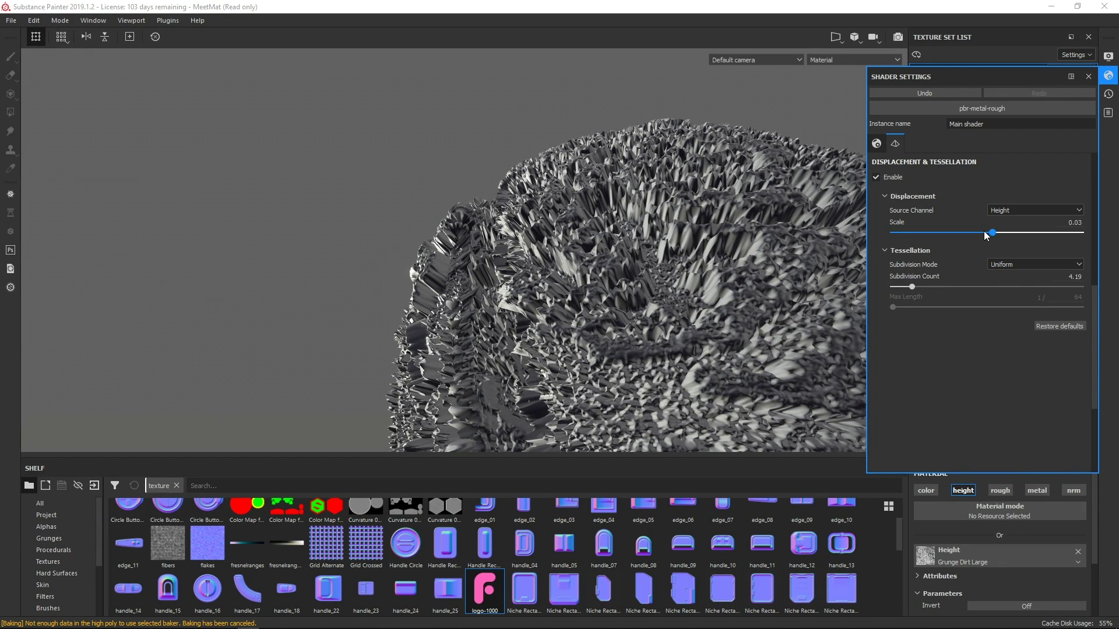
left_click_drag(988, 234, 991, 233)
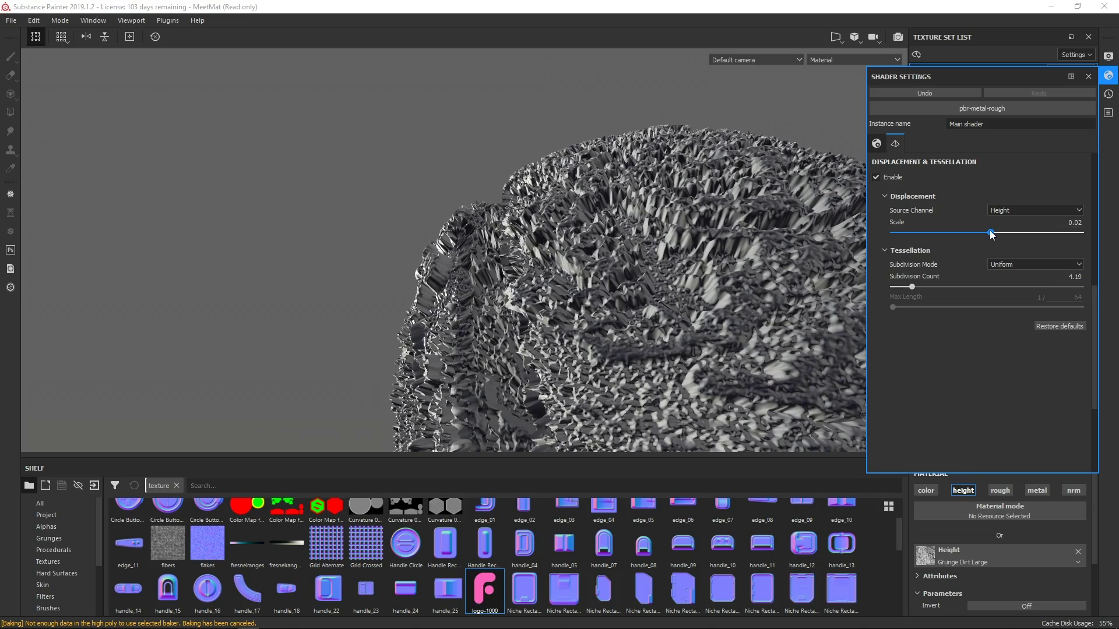
left_click_drag(991, 233, 996, 231)
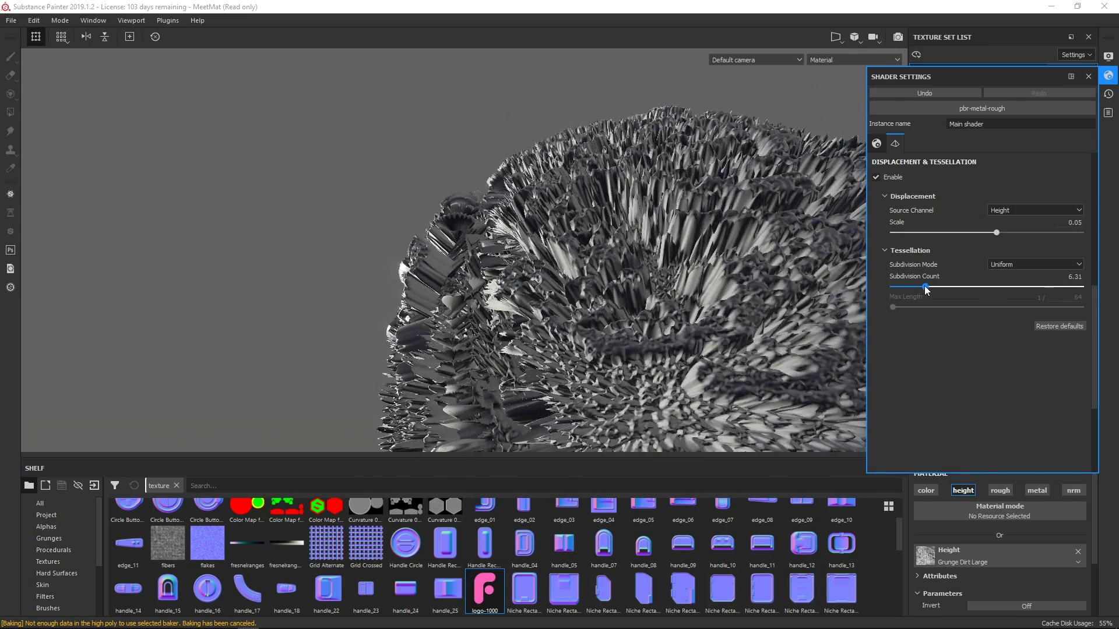
mouse_move(912, 287)
left_mouse_down()
mouse_move(942, 286)
mouse_move(900, 287)
mouse_move(954, 287)
left_mouse_up()
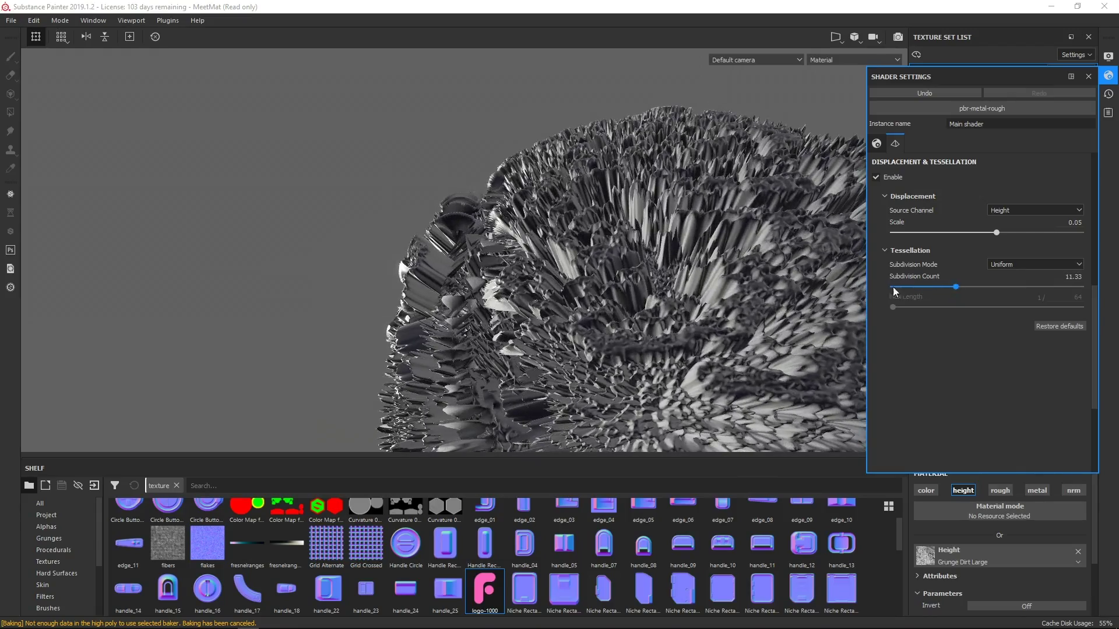
left_click_drag(574, 218, 737, 285, "alt")
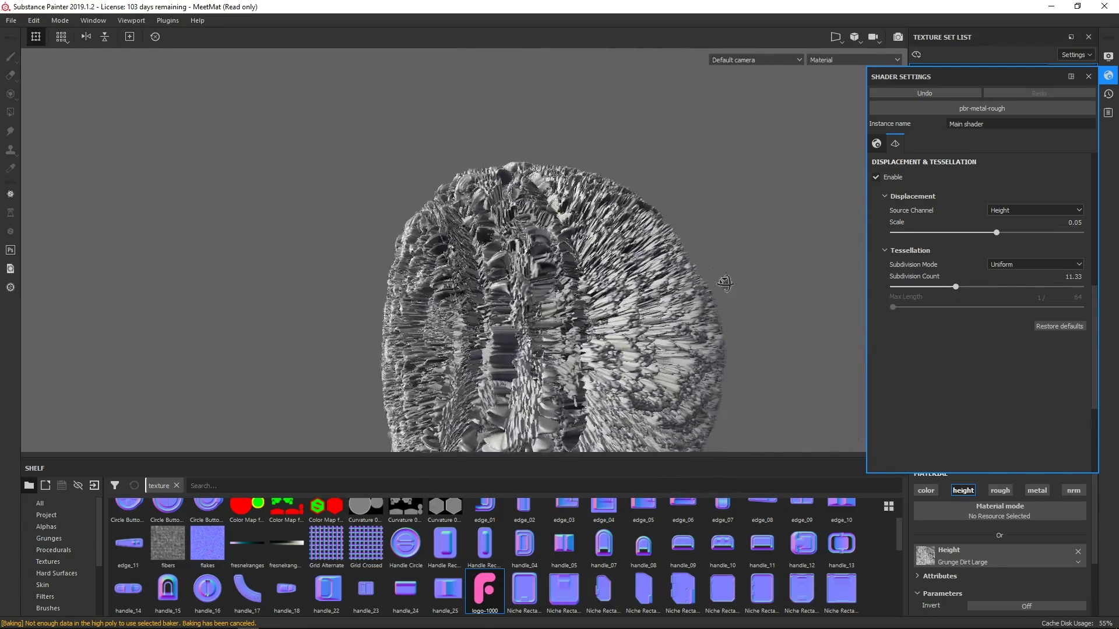
Switch Subdivision Mode to Edge Length and tune Max Length to about 842.77.
left_click(1036, 264)
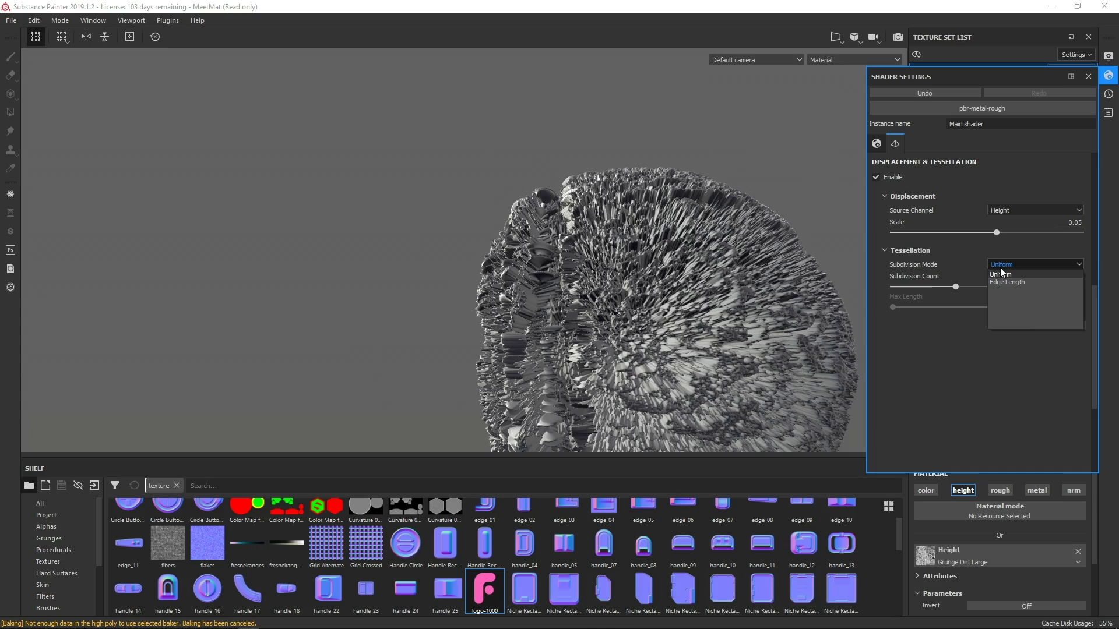
left_click(1001, 282)
mouse_move(894, 307)
left_mouse_down()
mouse_move(1014, 307)
mouse_move(909, 308)
left_mouse_up()
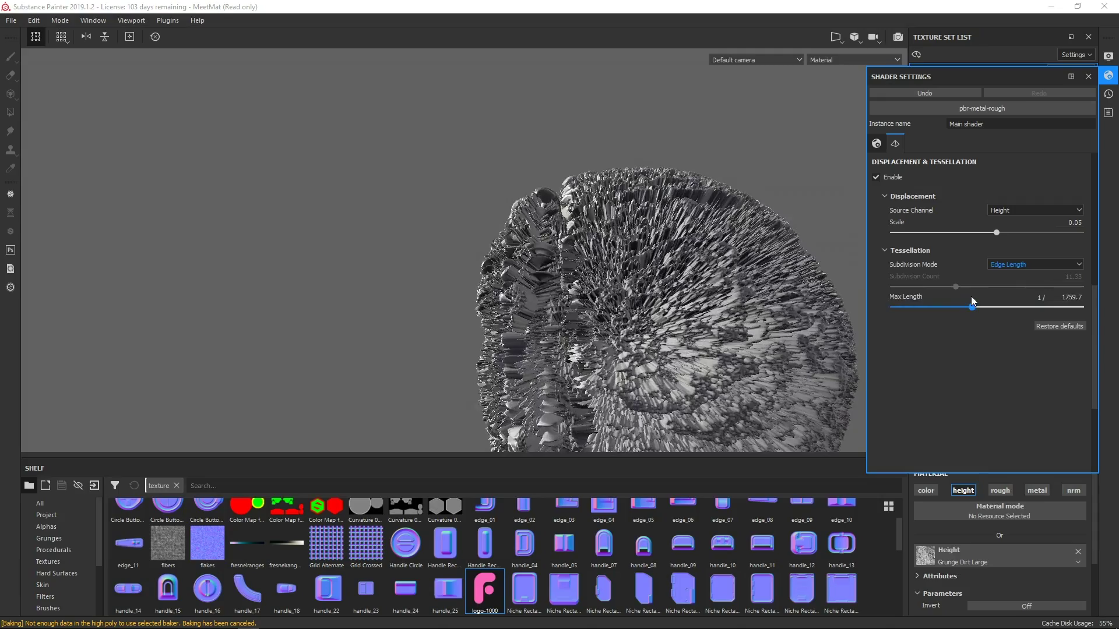
mouse_move(909, 307)
left_mouse_down()
mouse_move(995, 308)
mouse_move(977, 306)
left_mouse_up()
scroll(612, 306, "up", 3)
scroll(612, 262, "up", 2)
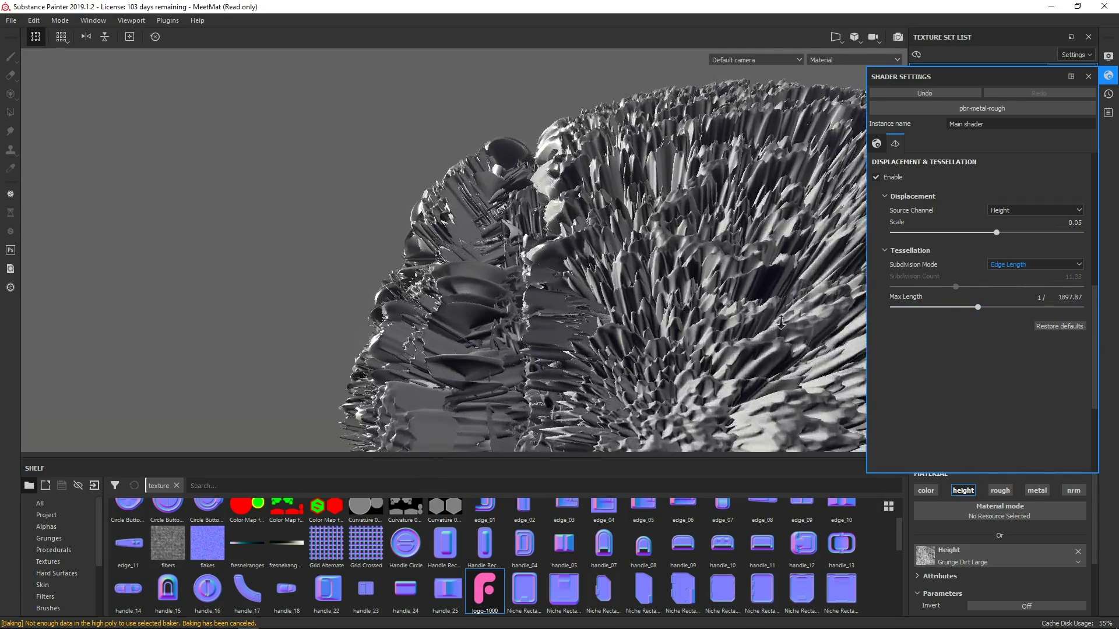
left_click_drag(844, 305, 732, 341, "alt")
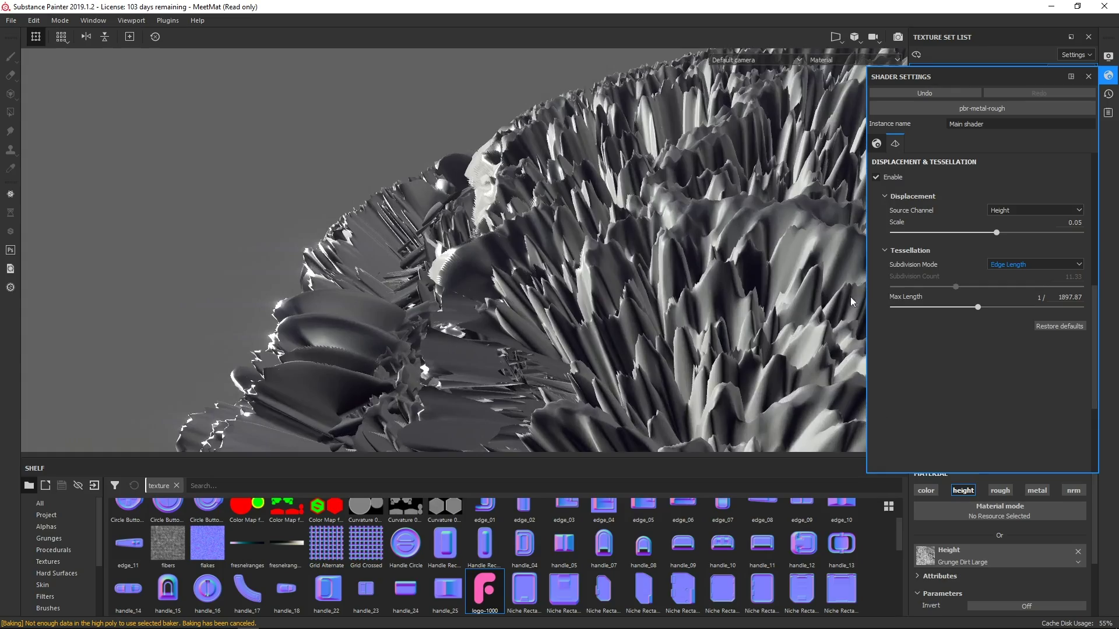
mouse_move(977, 306)
left_mouse_down()
mouse_move(912, 311)
mouse_move(1007, 310)
left_mouse_up()
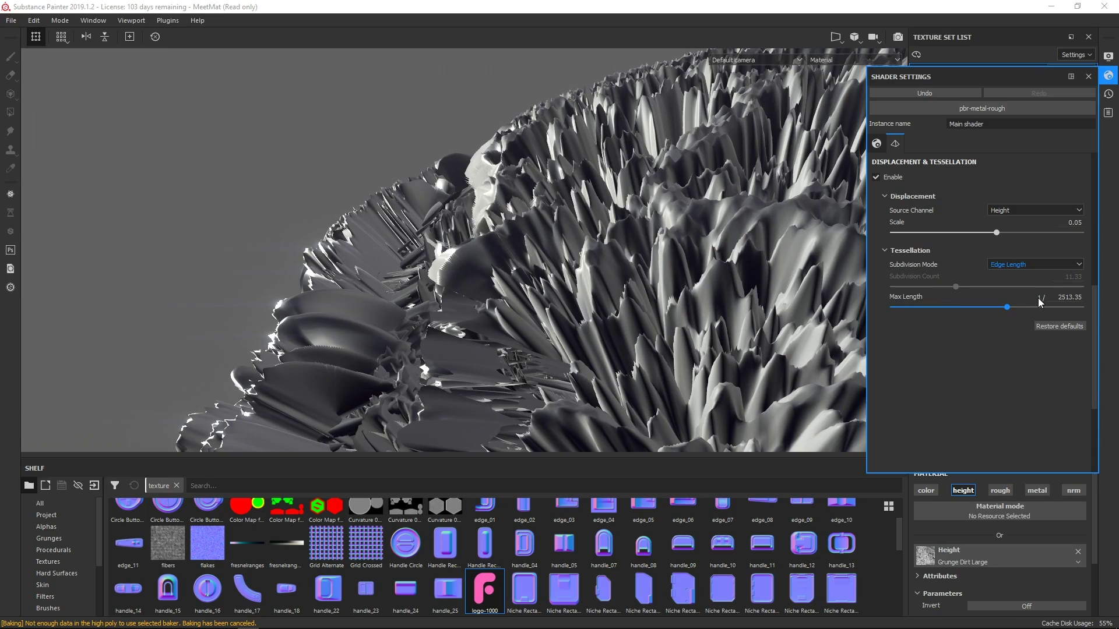
left_click(1067, 297)
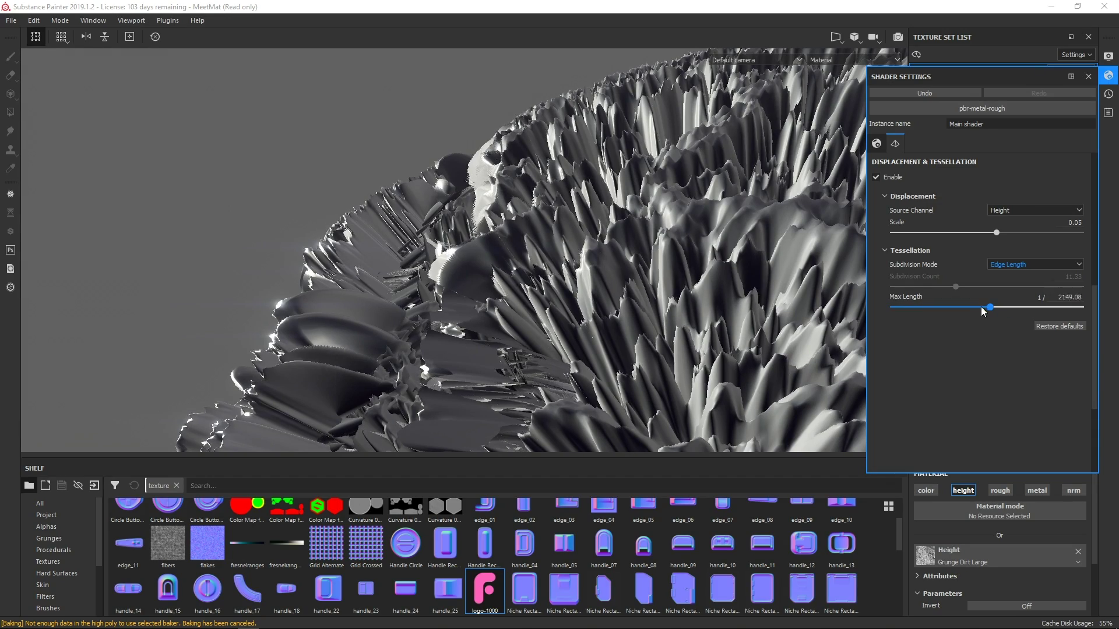
left_click_drag(1007, 308, 929, 310)
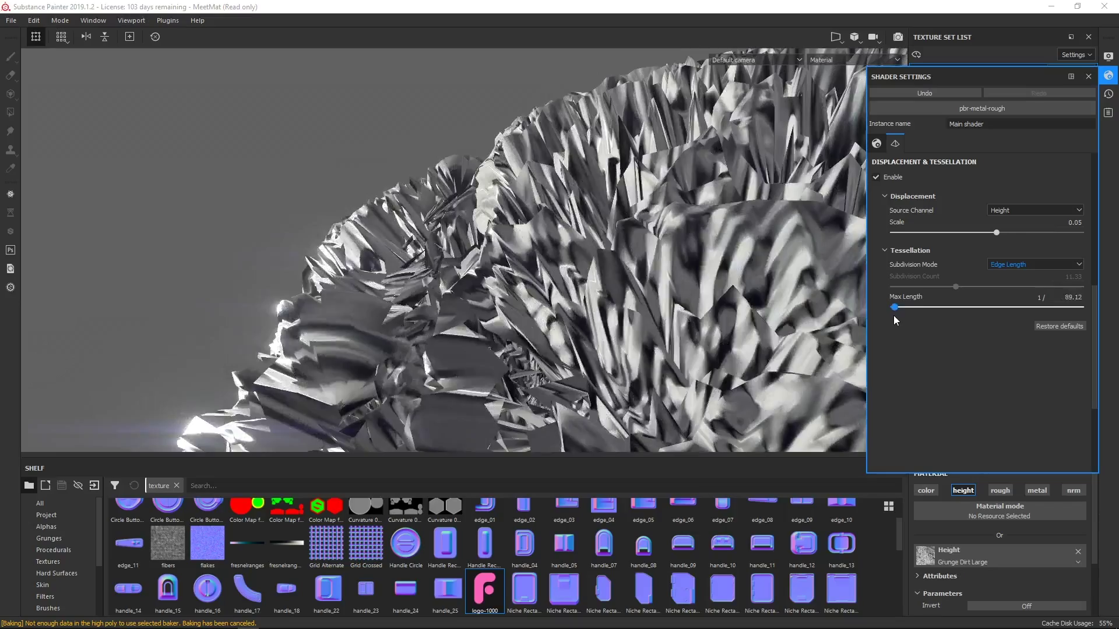
scroll(525, 262, "down", 5)
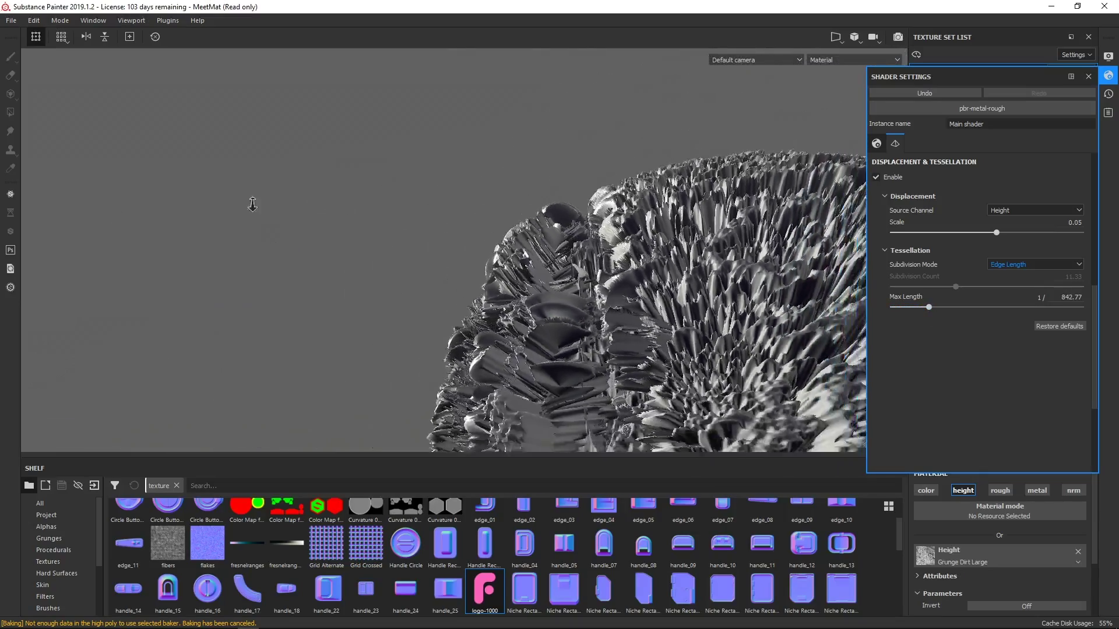
left_click_drag(349, 262, 588, 319, "alt")
scroll(591, 245, "down", 3)
left_click_drag(590, 245, 490, 289, "alt")
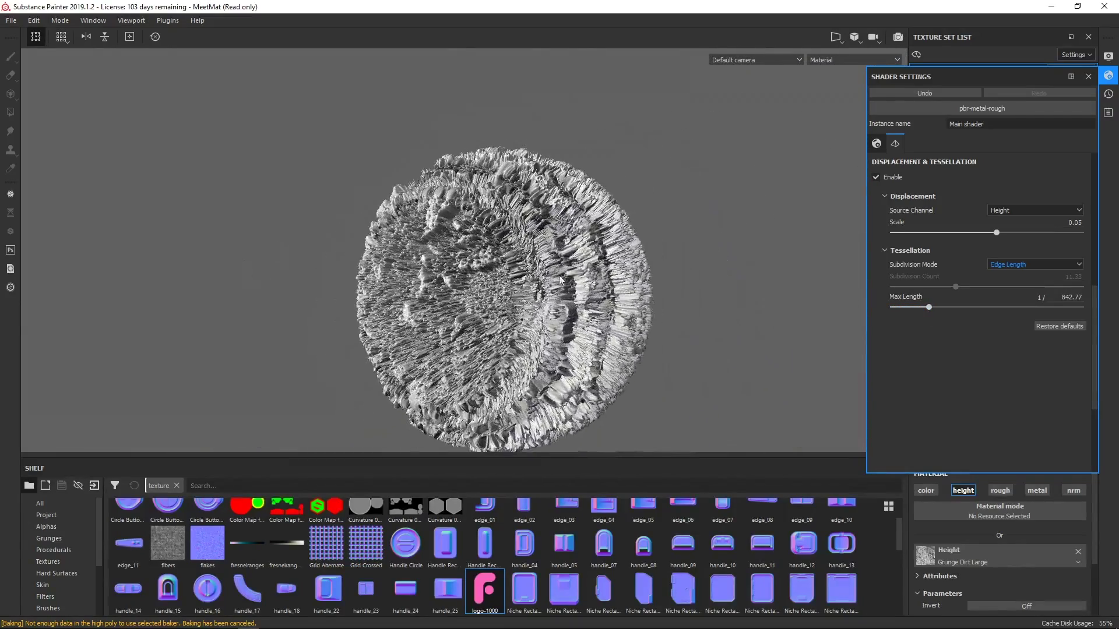
Drop the displacement scale to 0 and Max Length to its minimum of 64.
left_click_drag(997, 234, 989, 233)
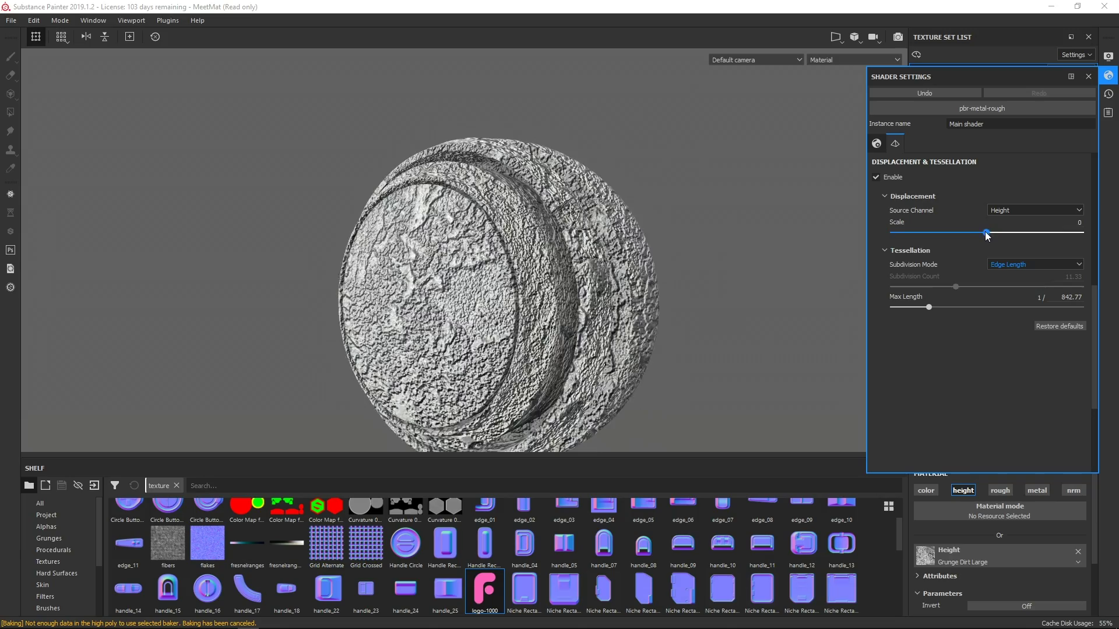
scroll(717, 334, "up", 5)
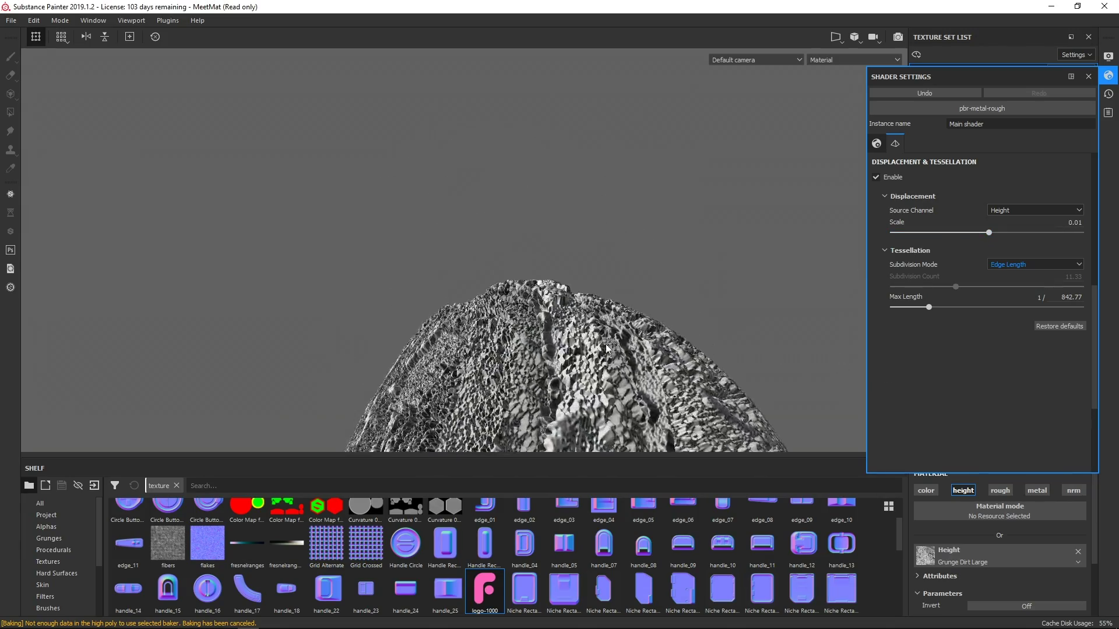
mouse_move(524, 254)
left_mouse_down("alt")
mouse_move(719, 233)
mouse_move(244, 279)
mouse_move(472, 250)
mouse_move(525, 262)
left_mouse_up("alt")
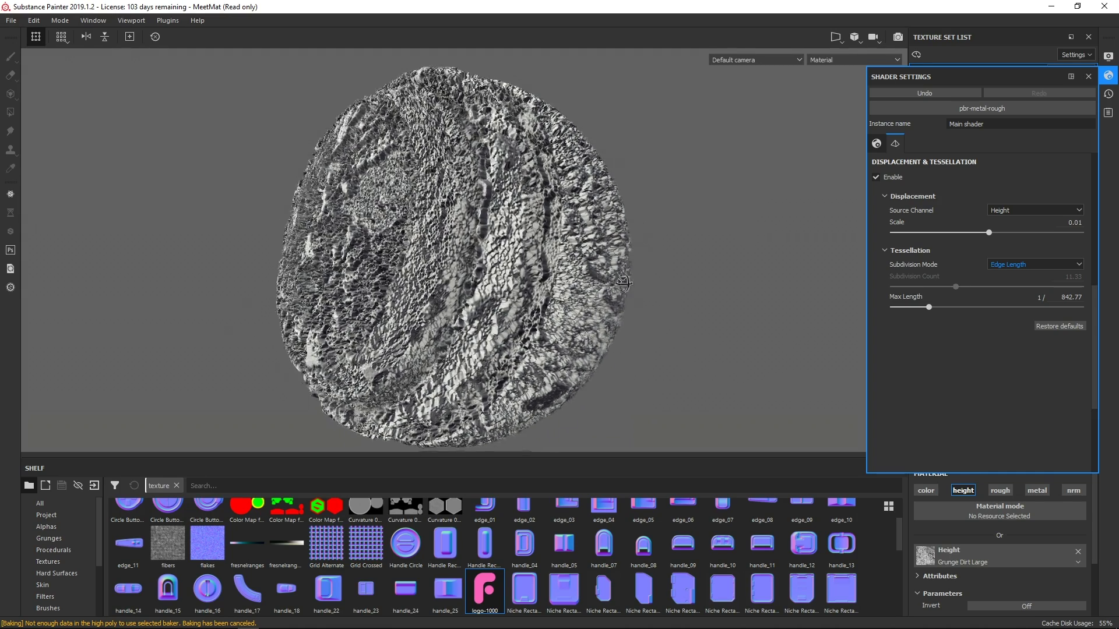
left_click_drag(590, 273, 655, 287, "alt")
left_click_drag(988, 232, 987, 232)
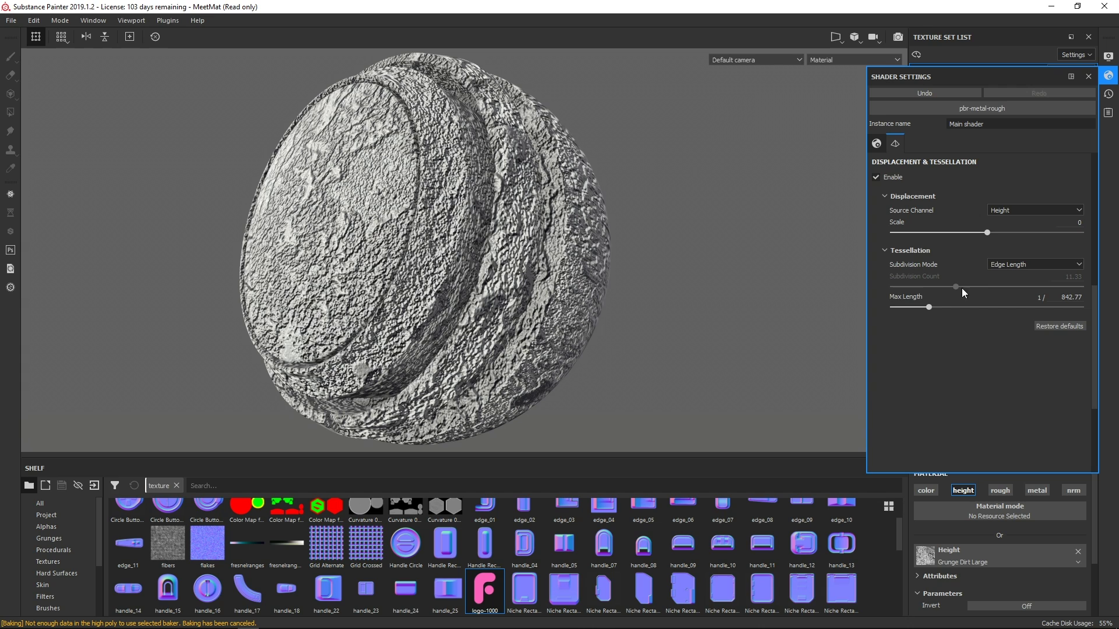
left_click_drag(928, 307, 881, 308)
scroll(534, 263, "up", 2)
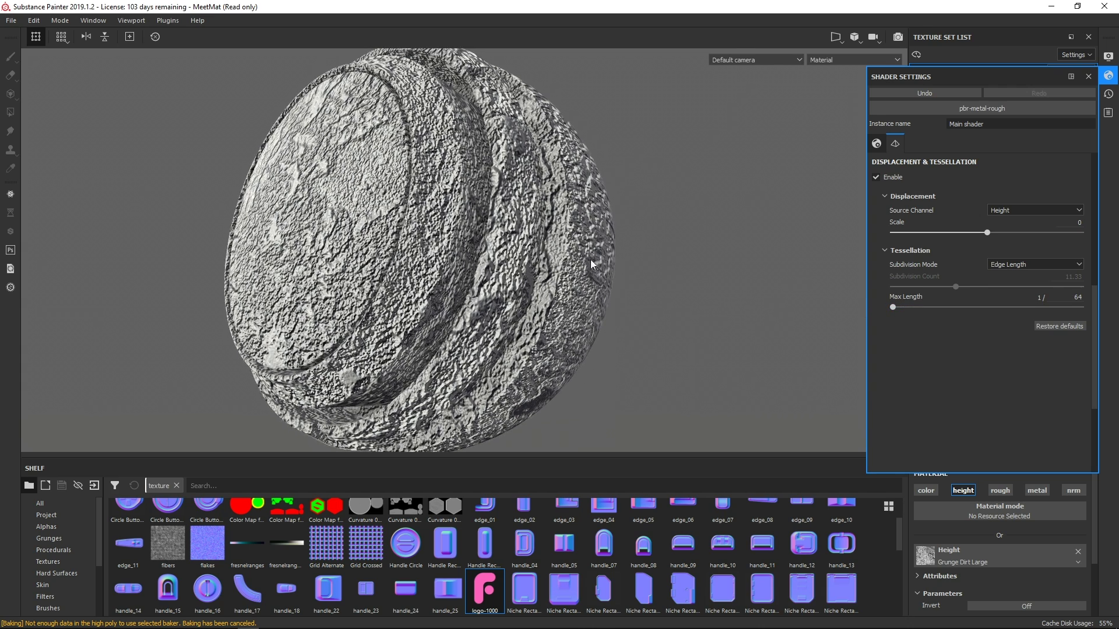
Delete the Grunge Dirt Large fill layer and add a new fill layer.
left_click(1091, 77)
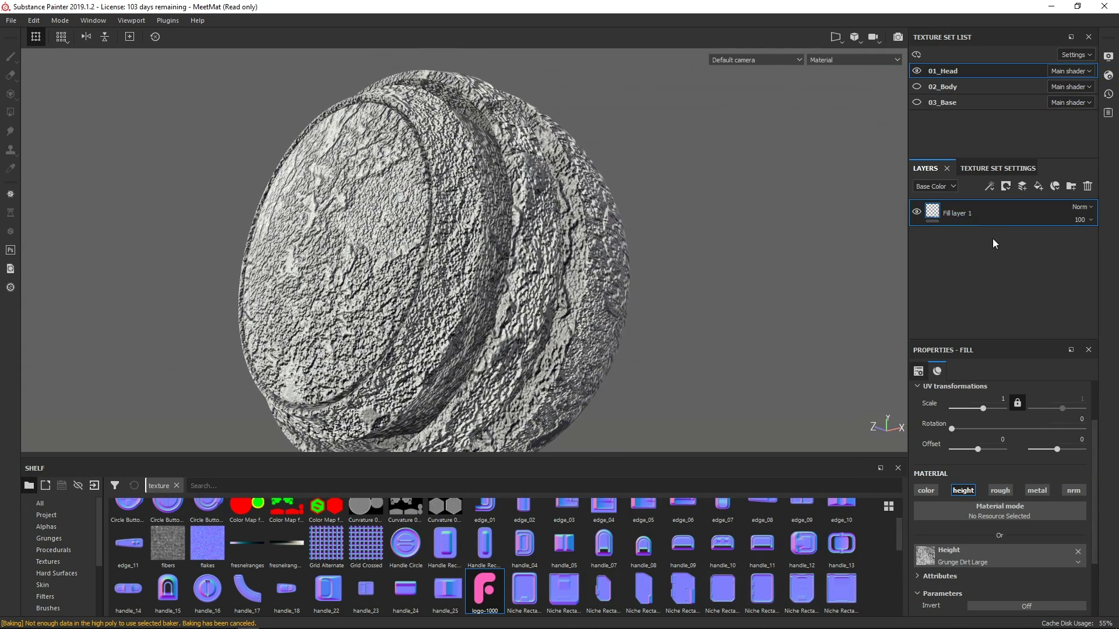
left_click(1088, 186)
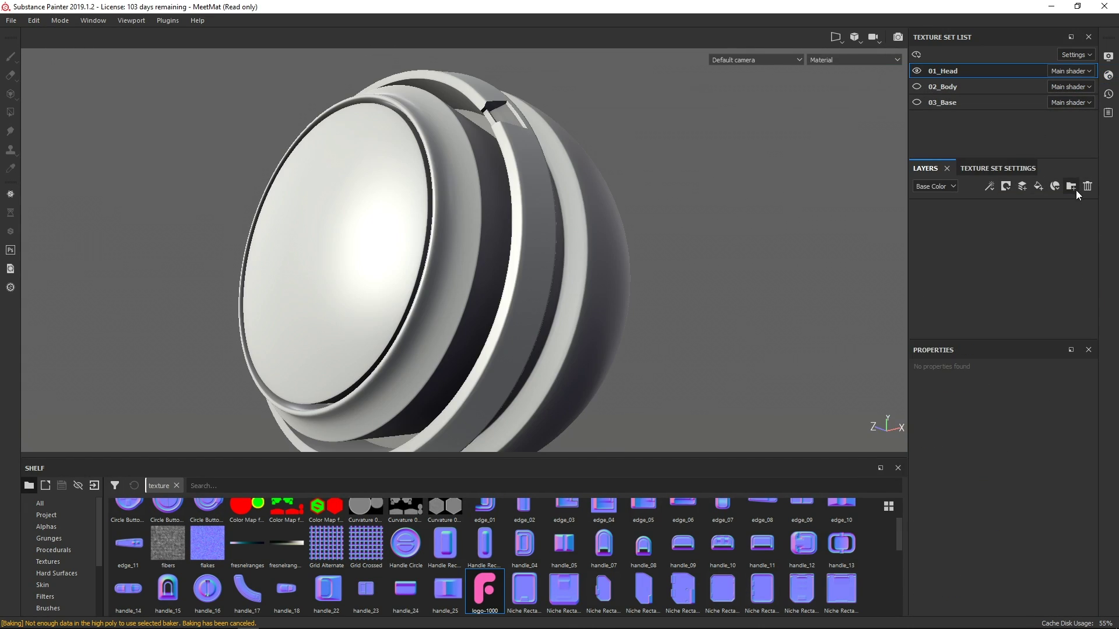
left_click(1037, 186)
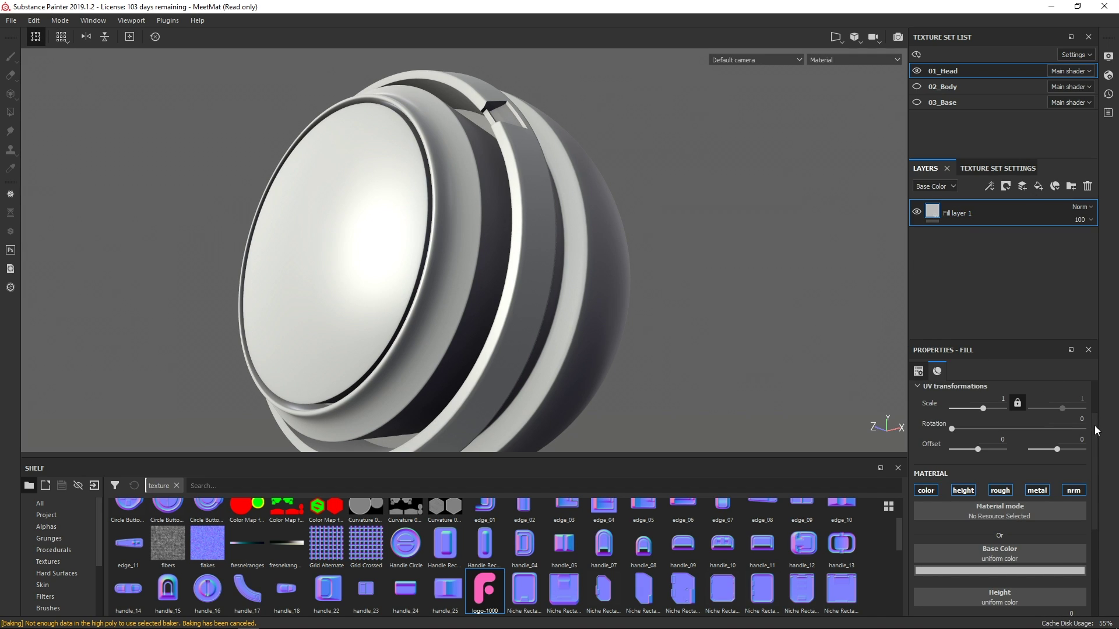
scroll(1069, 402, "down", 2)
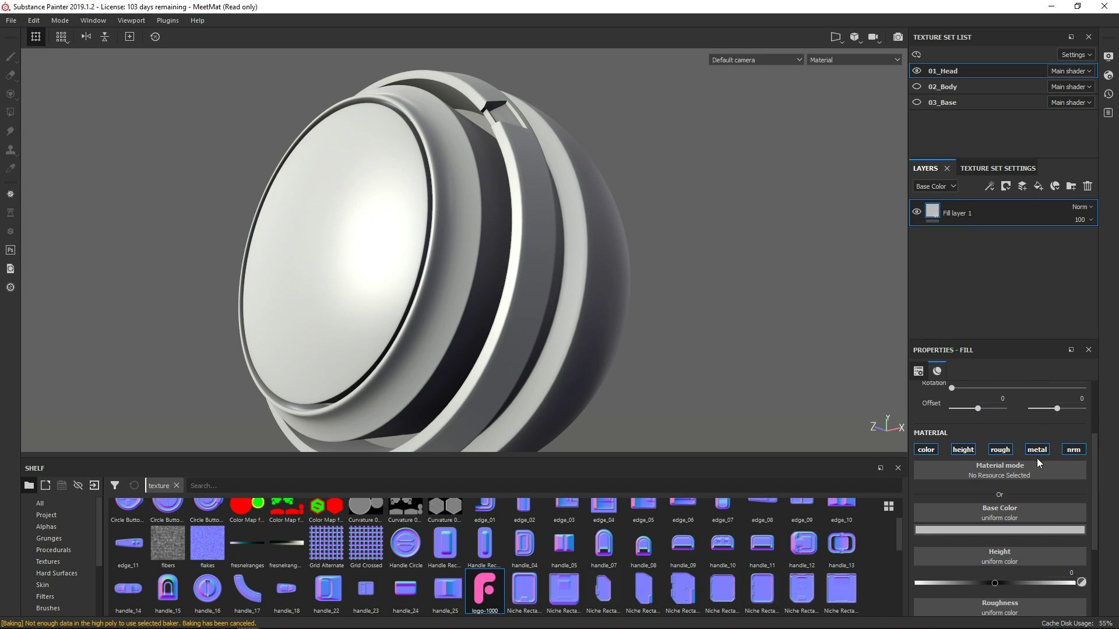
Test the new fill as metal-only with metallic at 1, then undo it.
left_click(926, 449)
left_click(963, 449)
left_click(1000, 450)
left_click(1073, 450)
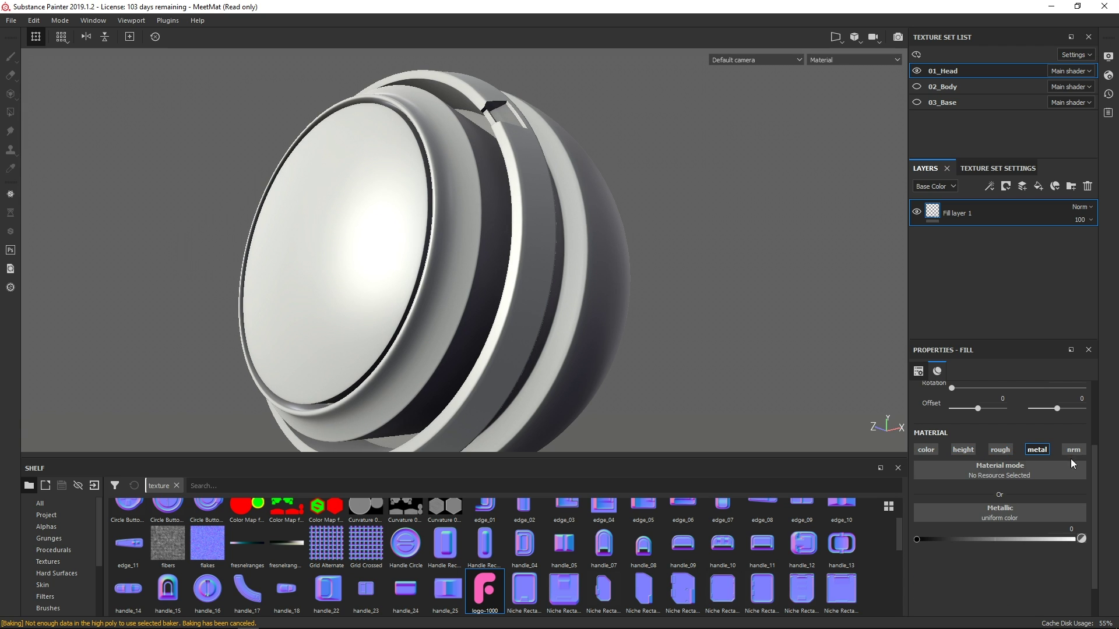
left_click_drag(918, 539, 1082, 540)
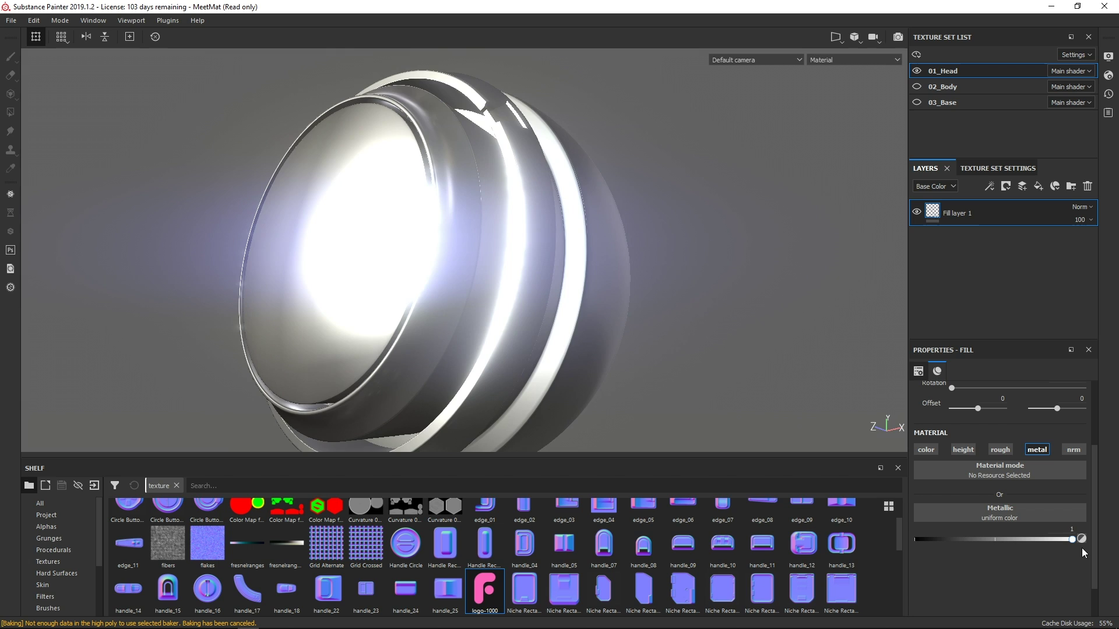
key("ctrl+z")
Toggle the first fill's channel buttons, ending with all material channels enabled.
left_click(1035, 449)
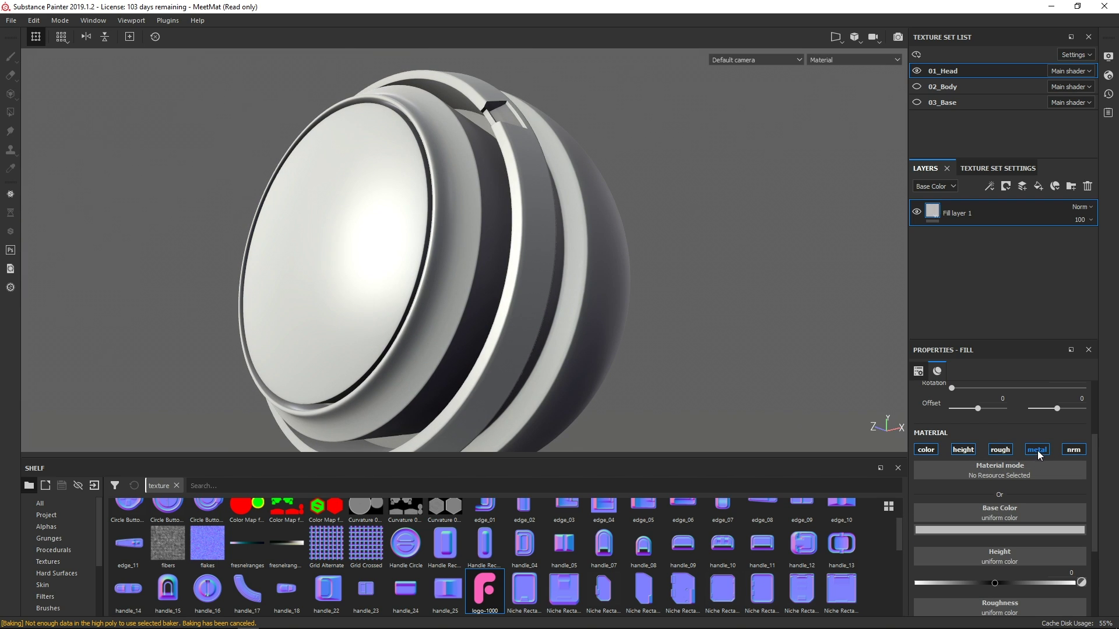
left_click(1037, 449)
left_click(964, 450)
left_click(927, 450)
left_click(1000, 450)
left_click(963, 450)
scroll(647, 293, "up", 3)
Add Fill layer 2 limited to roughness and adjust its roughness value.
left_click(1038, 188)
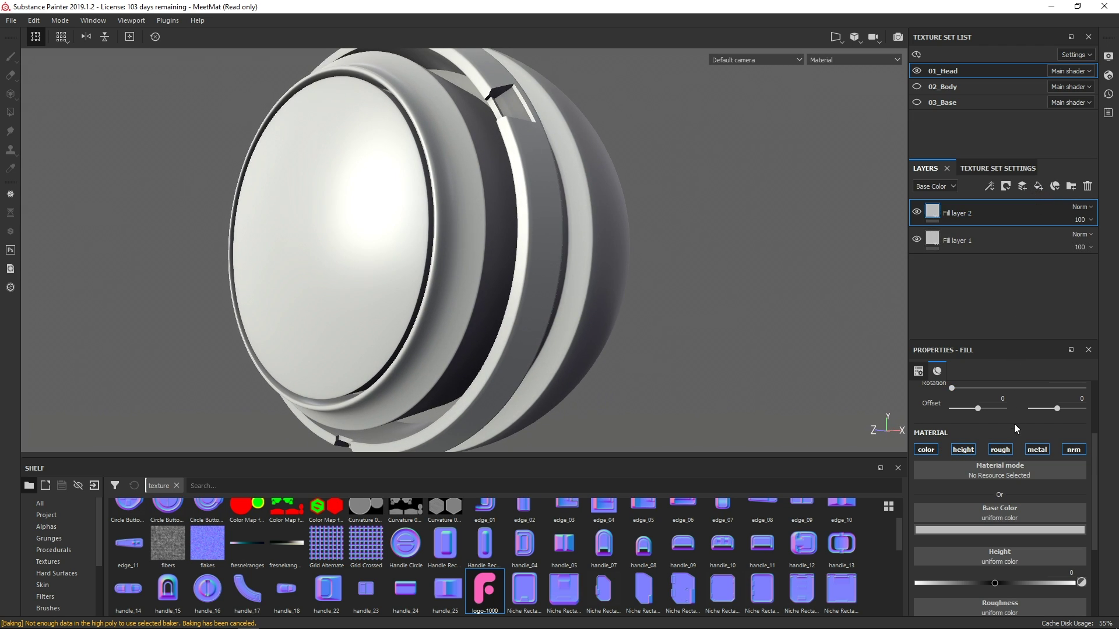
left_click(1000, 450)
left_click_drag(986, 539, 1020, 541)
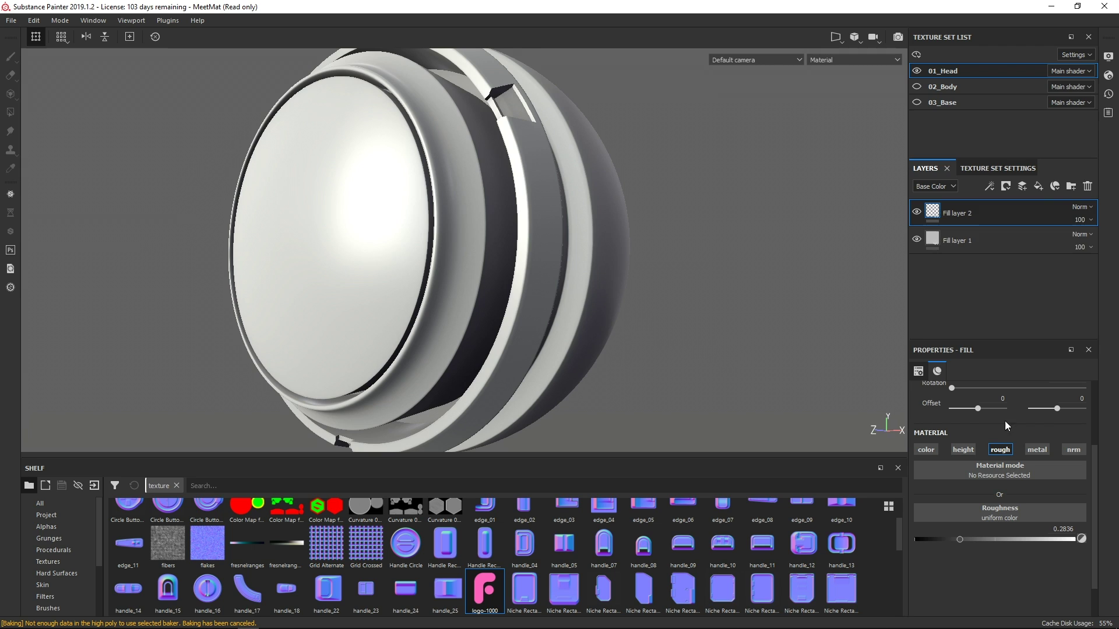
Add Fill layer 3 limited to colour and set its base colour to red.
left_click(1037, 187)
left_click(1000, 450)
left_click(927, 450)
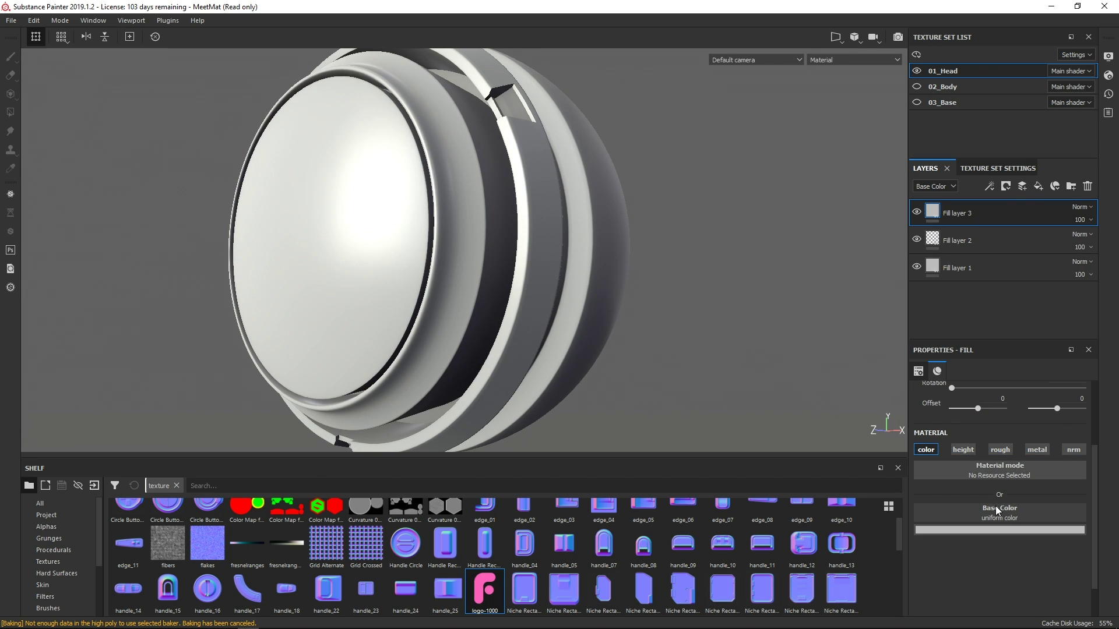
left_click(1000, 530)
left_click(1006, 448)
left_click(701, 338)
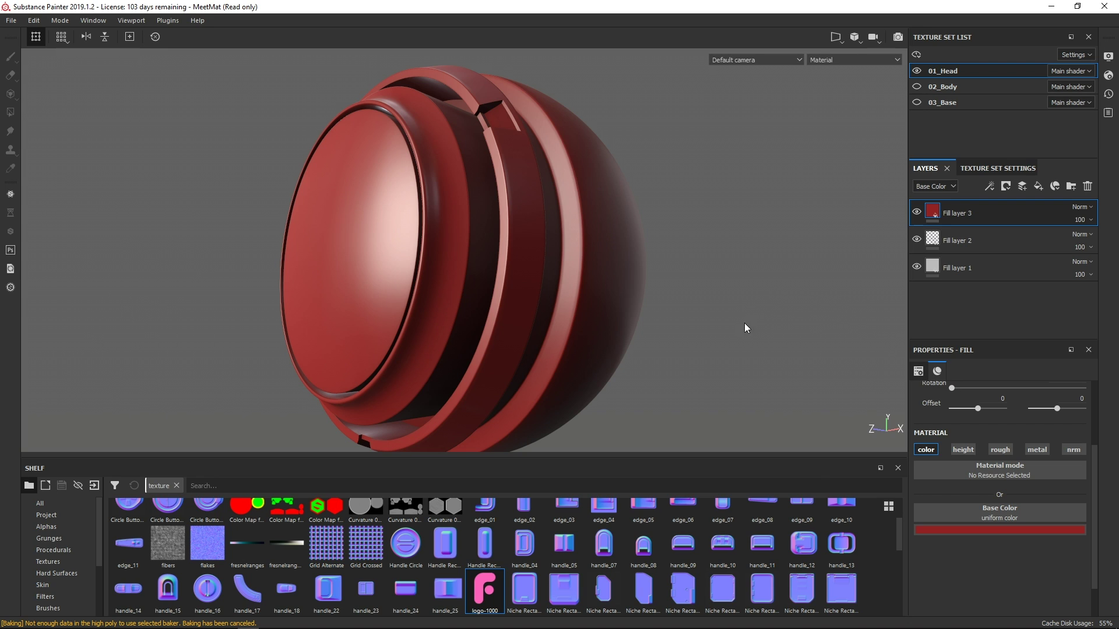
left_click_drag(741, 325, 648, 295, "alt")
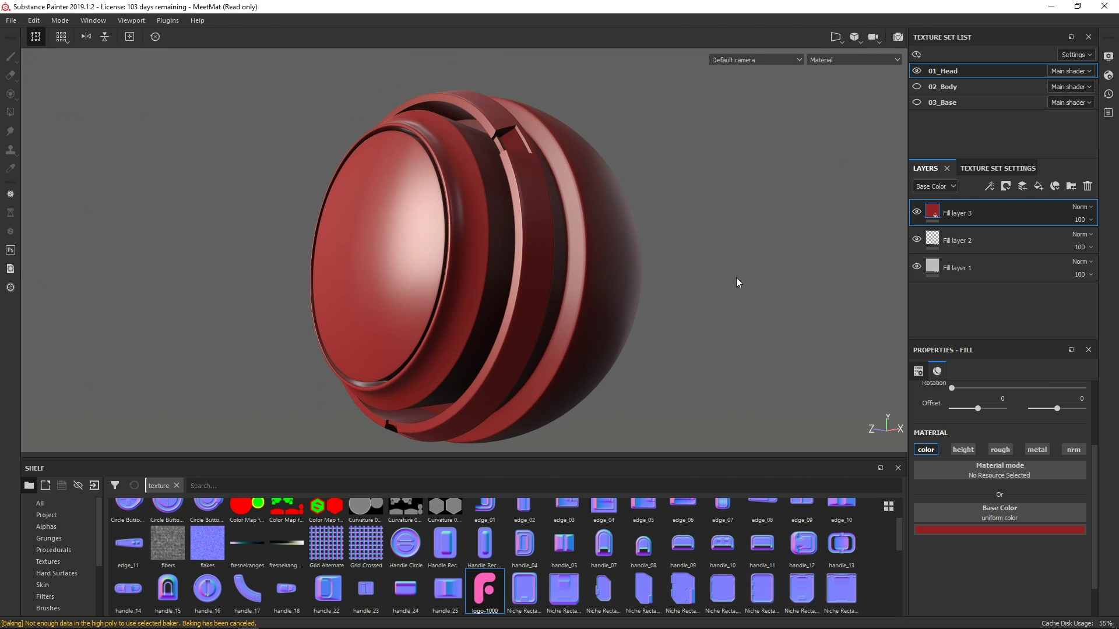
left_click_drag(736, 277, 736, 319, "alt")
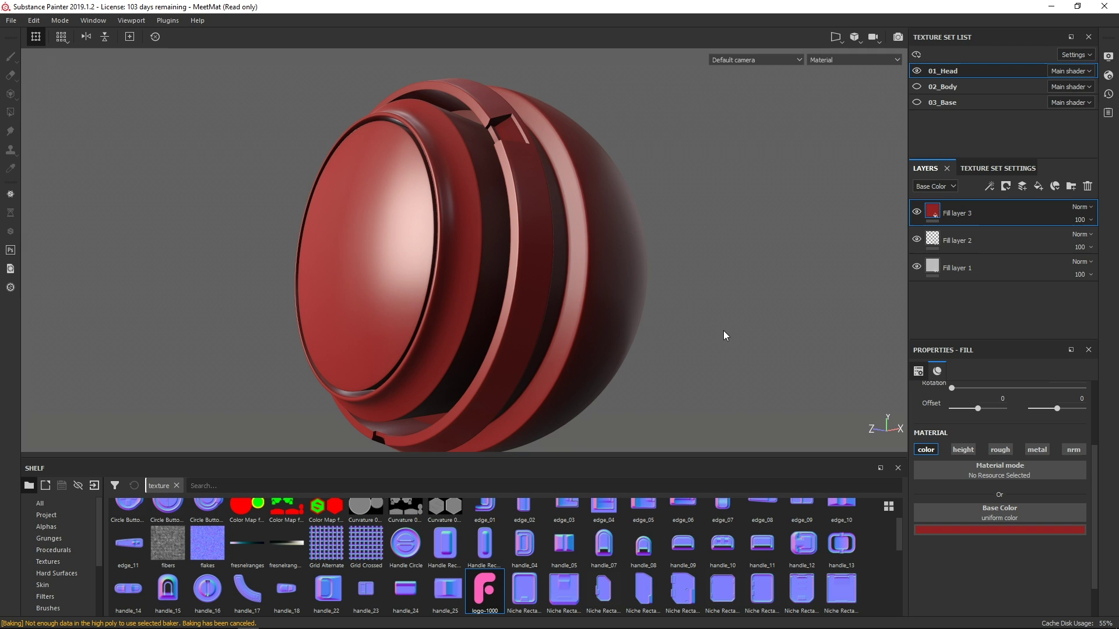
left_click(963, 450)
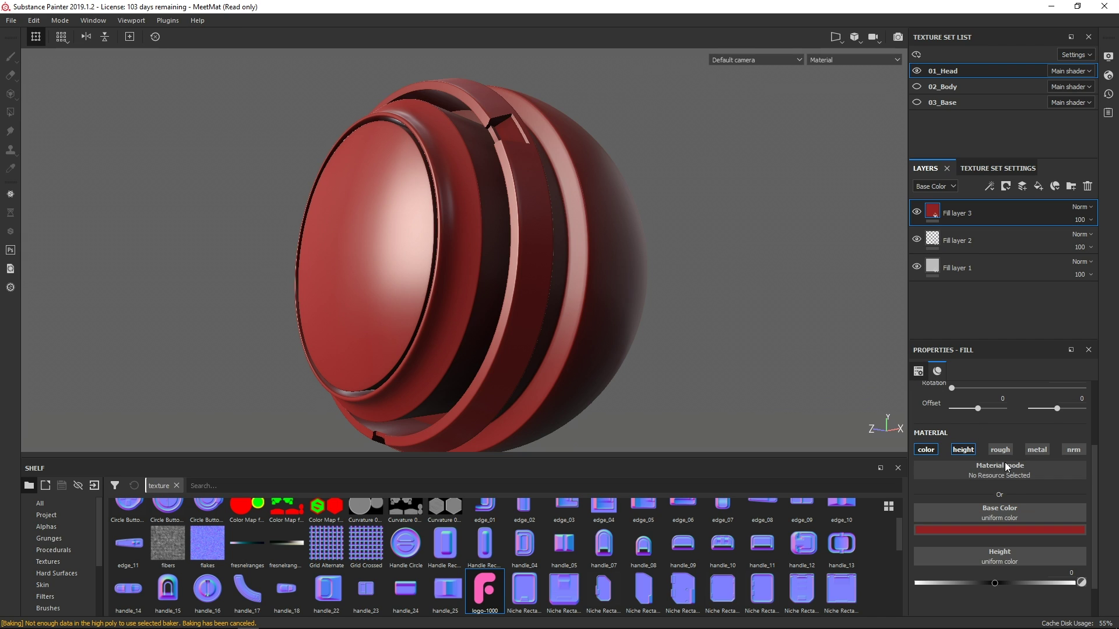
left_click(1001, 449)
left_click(1037, 450)
left_click(1072, 449)
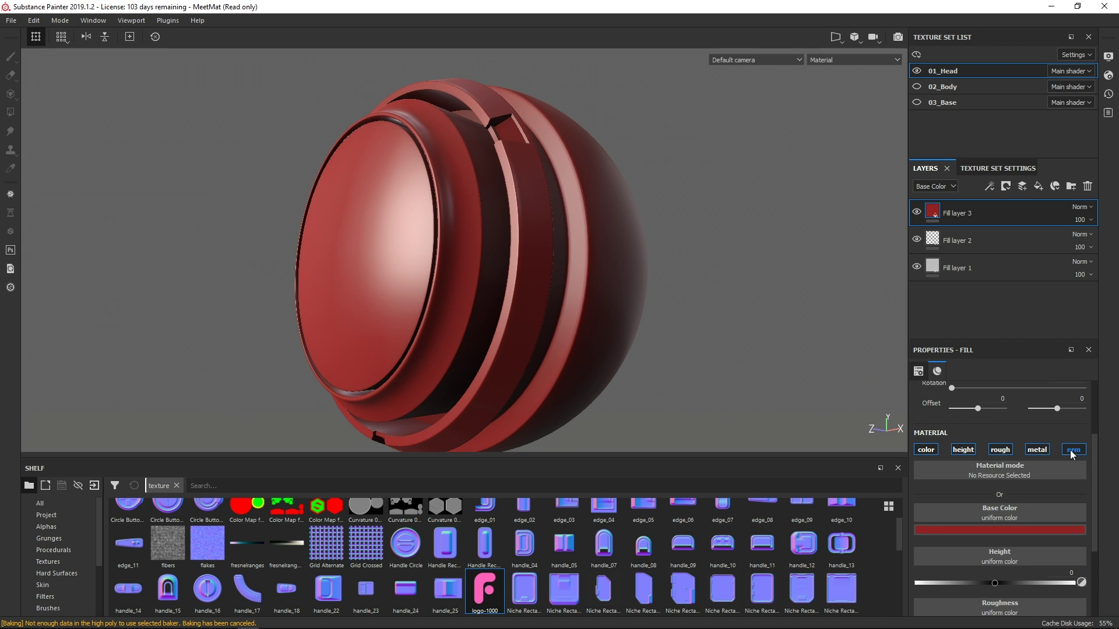
left_click(1037, 449)
left_click(1000, 449)
left_click(962, 449)
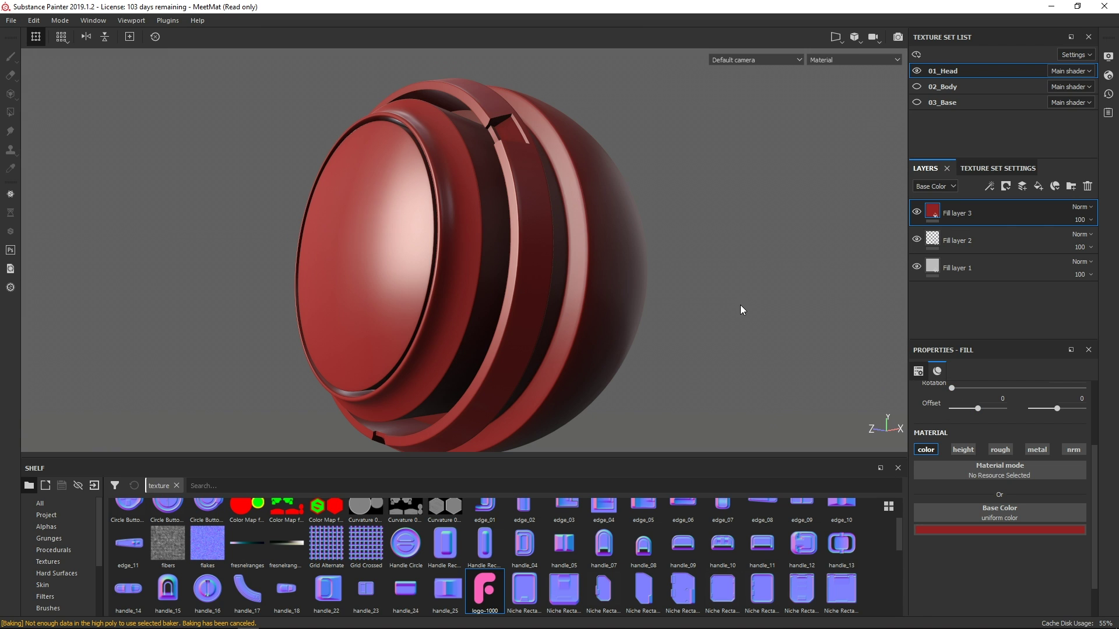
right_click_drag(740, 305, 851, 356, "shift")
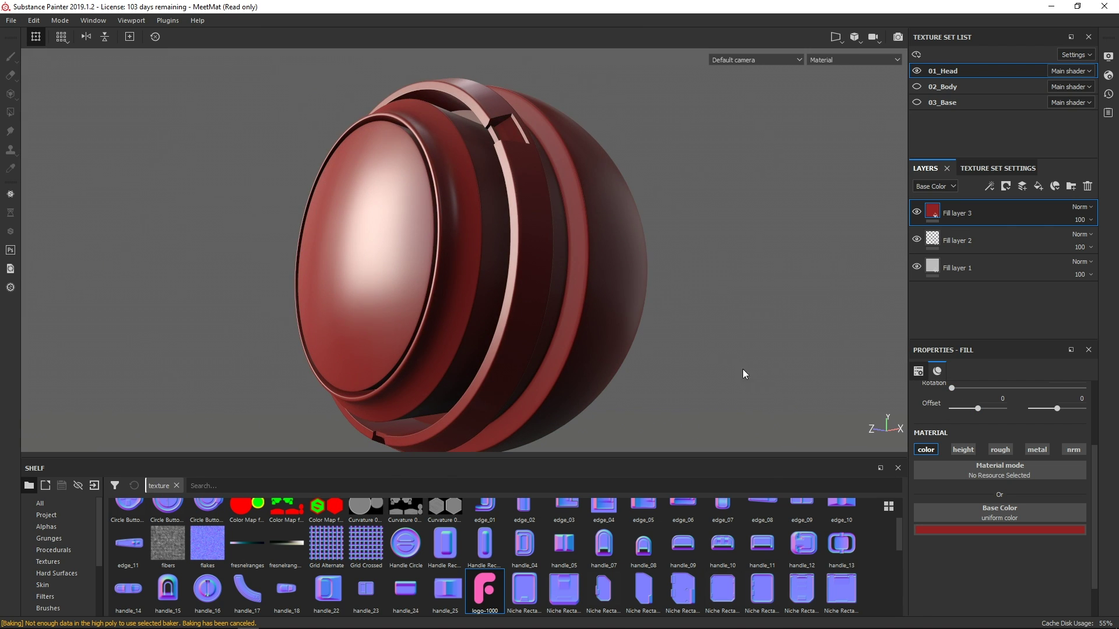
left_click(925, 449)
left_click(962, 450)
left_click(1000, 449)
left_click(1038, 449)
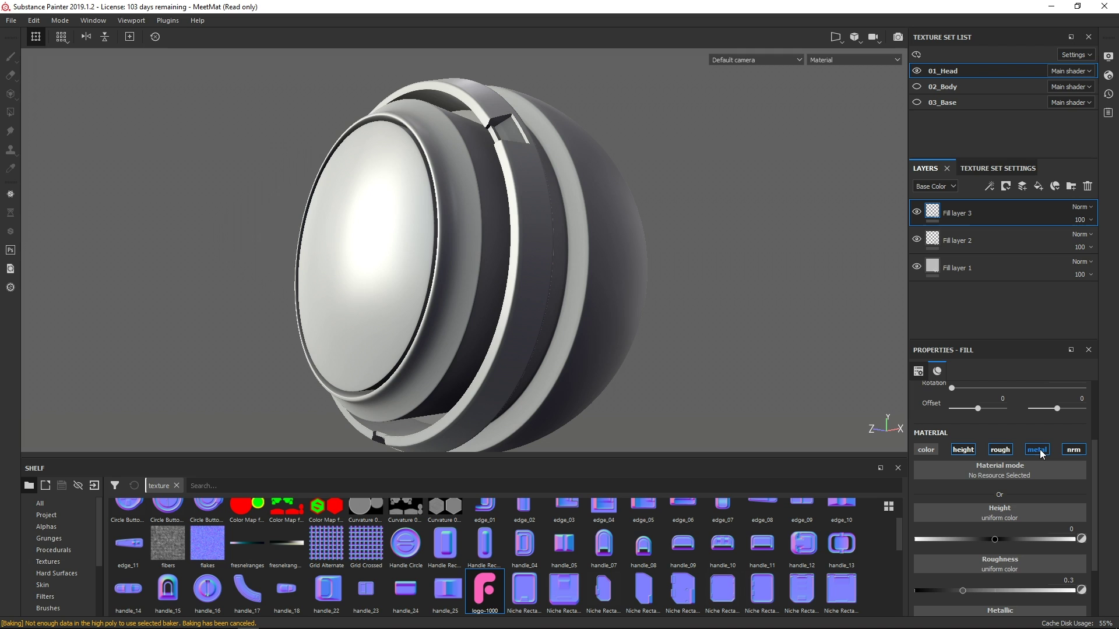
left_click(1074, 450)
left_click(963, 450)
left_click(1000, 449)
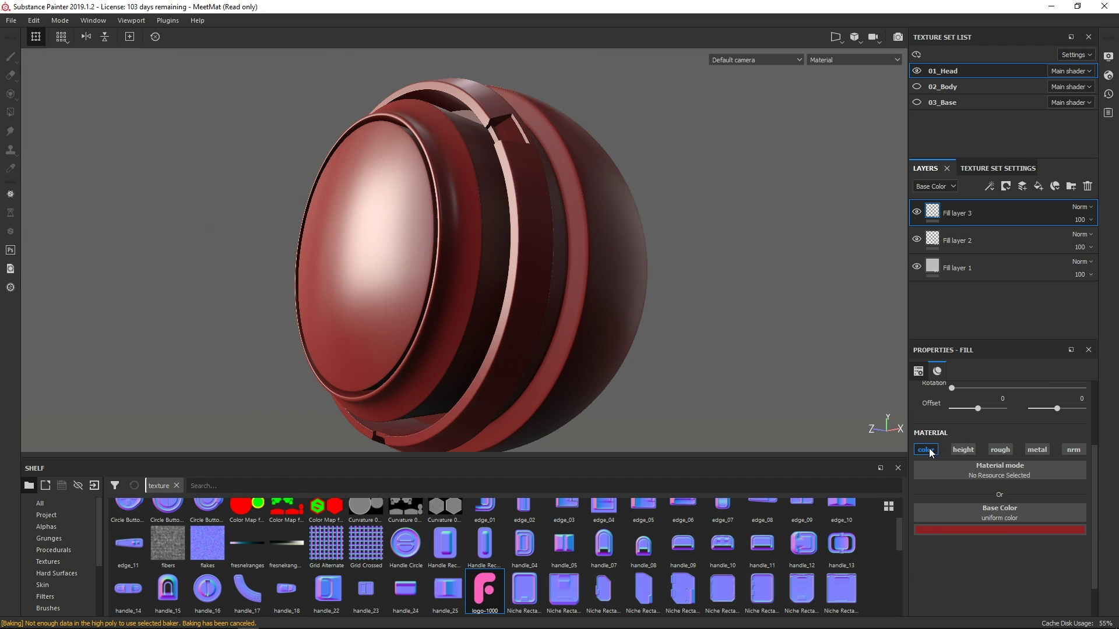
right_click_drag(598, 300, 660, 287, "shift")
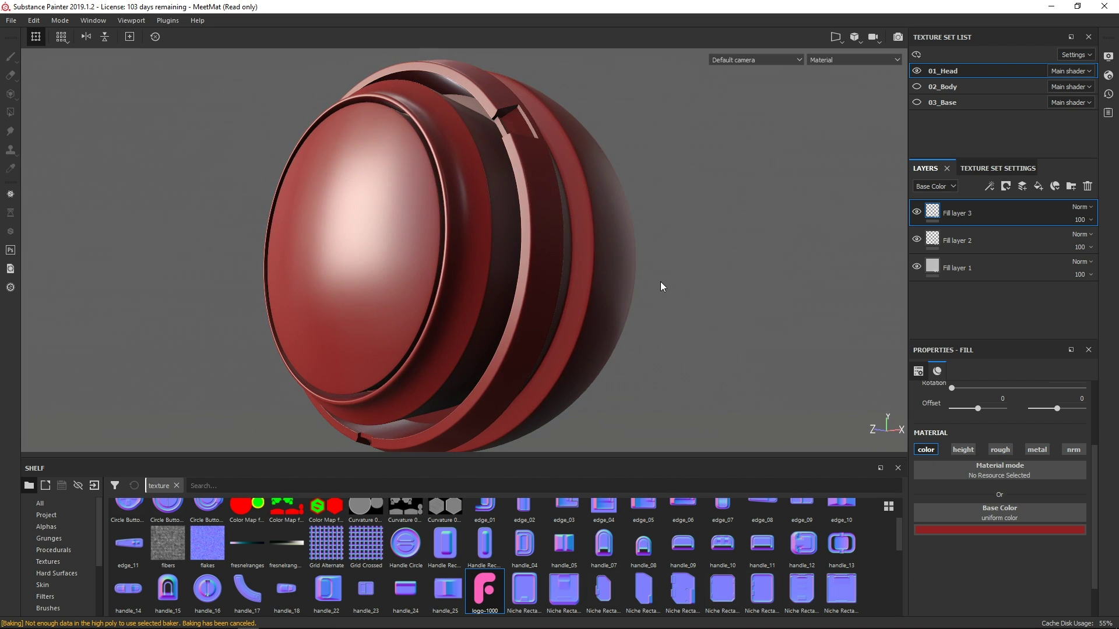
scroll(635, 284, "down", 2)
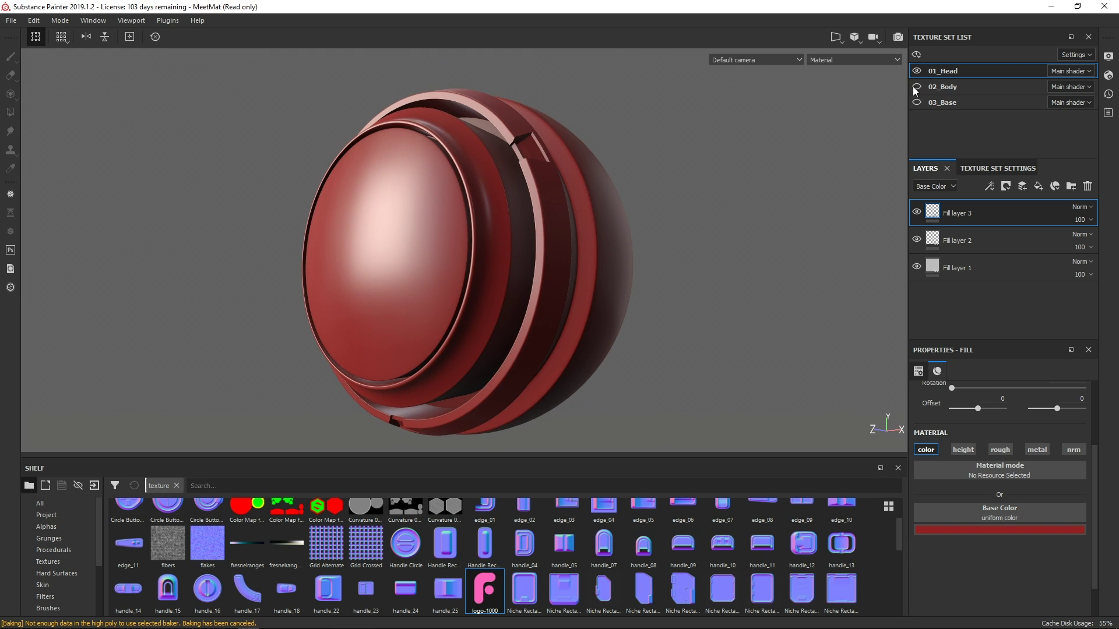
Show 02_Body and 03_Base, then use Ctrl+Alt+right-click to make the base texture set active.
left_click(916, 87)
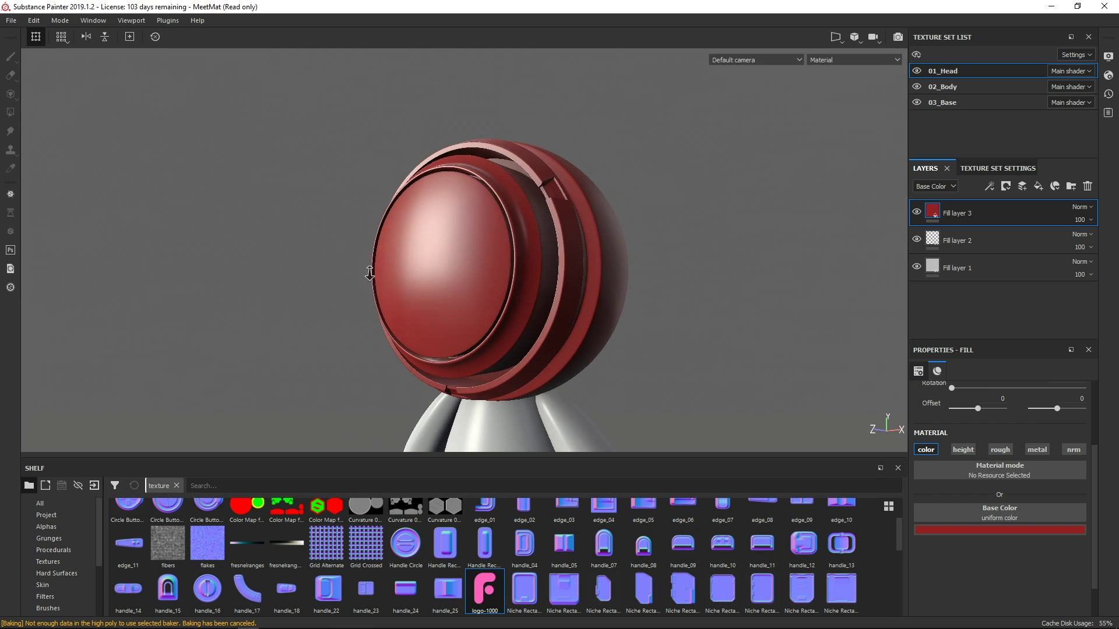
scroll(495, 310, "down", 4)
mouse_move(492, 310)
left_mouse_down("alt")
mouse_move(580, 306)
mouse_move(566, 316)
left_mouse_up("alt")
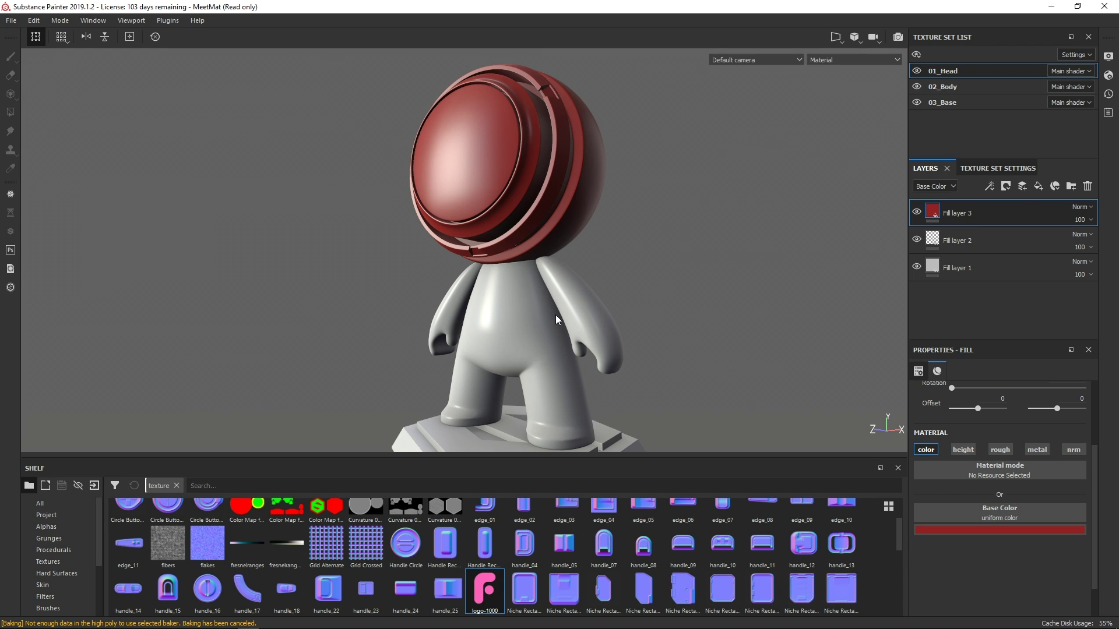
right_click(539, 321, "ctrl+alt")
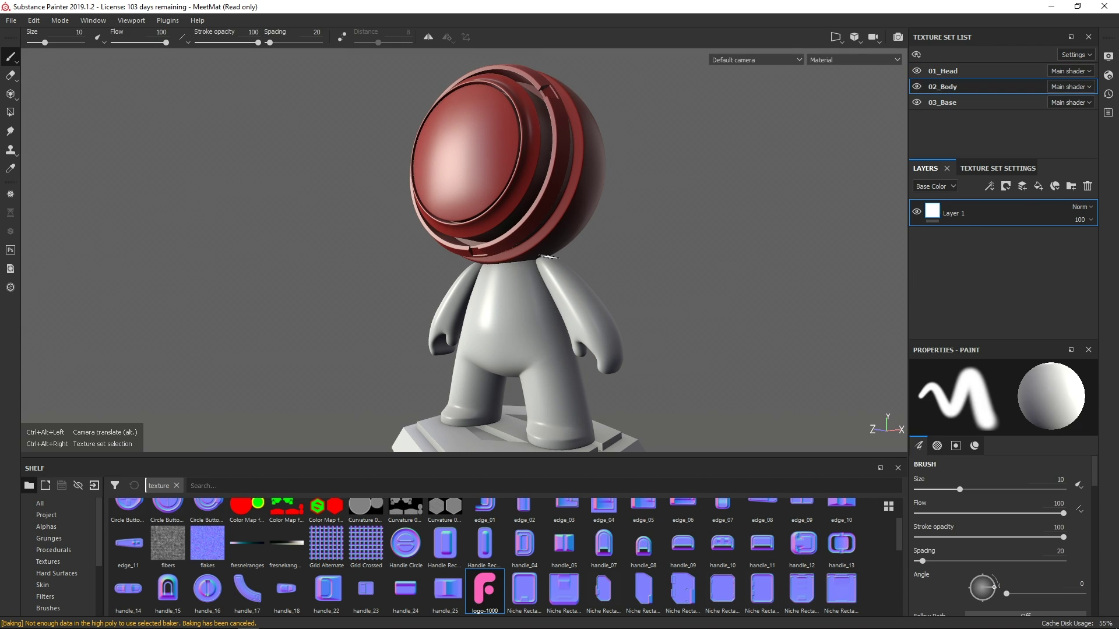
right_click(535, 206, "ctrl+alt")
key("1")
right_click(486, 433, "ctrl+alt")
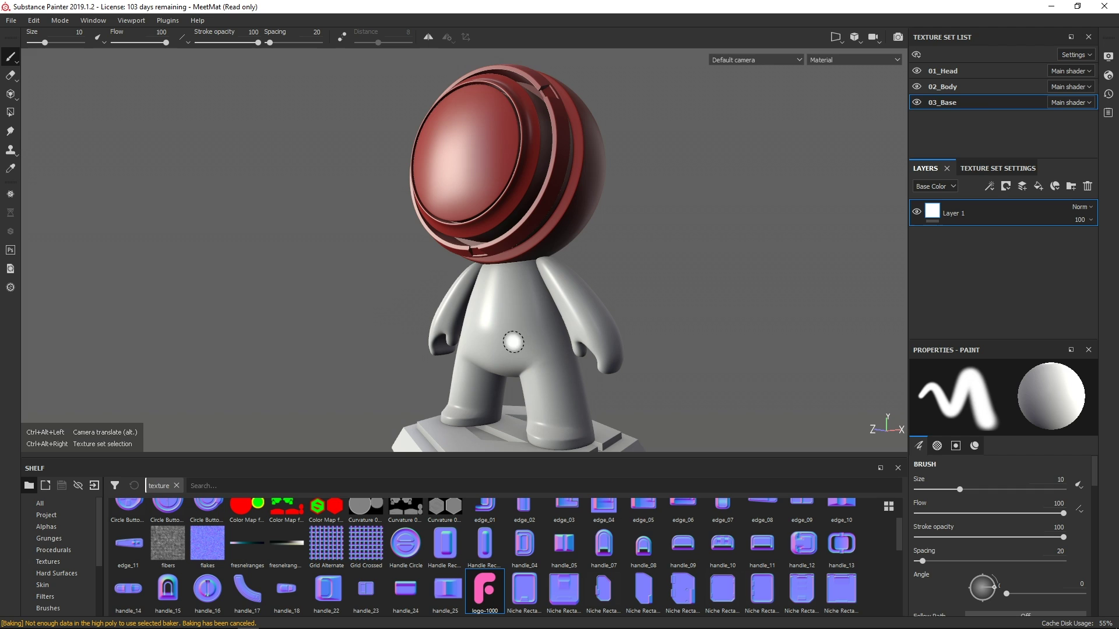
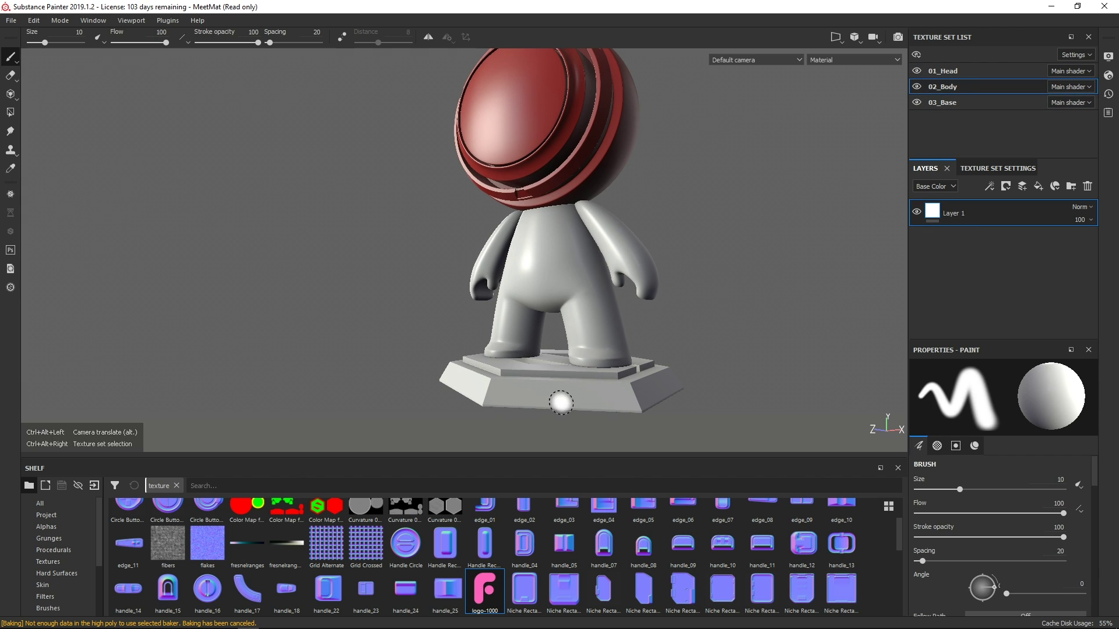
Make 03_Base the active texture set, after briefly selecting the head, and orbit the model.
right_click(571, 272, "ctrl+alt")
left_click(943, 70)
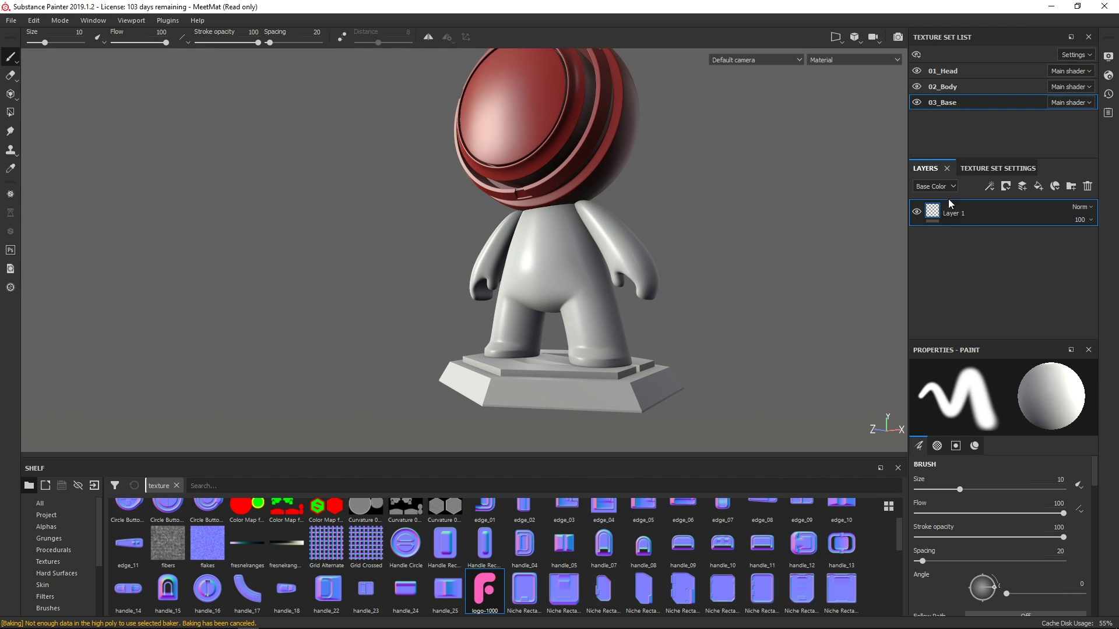
right_click(585, 326, "ctrl+alt")
right_click(591, 374, "ctrl+alt")
mouse_move(630, 280)
left_mouse_down("alt")
mouse_move(640, 252)
mouse_move(646, 308)
left_mouse_up("alt")
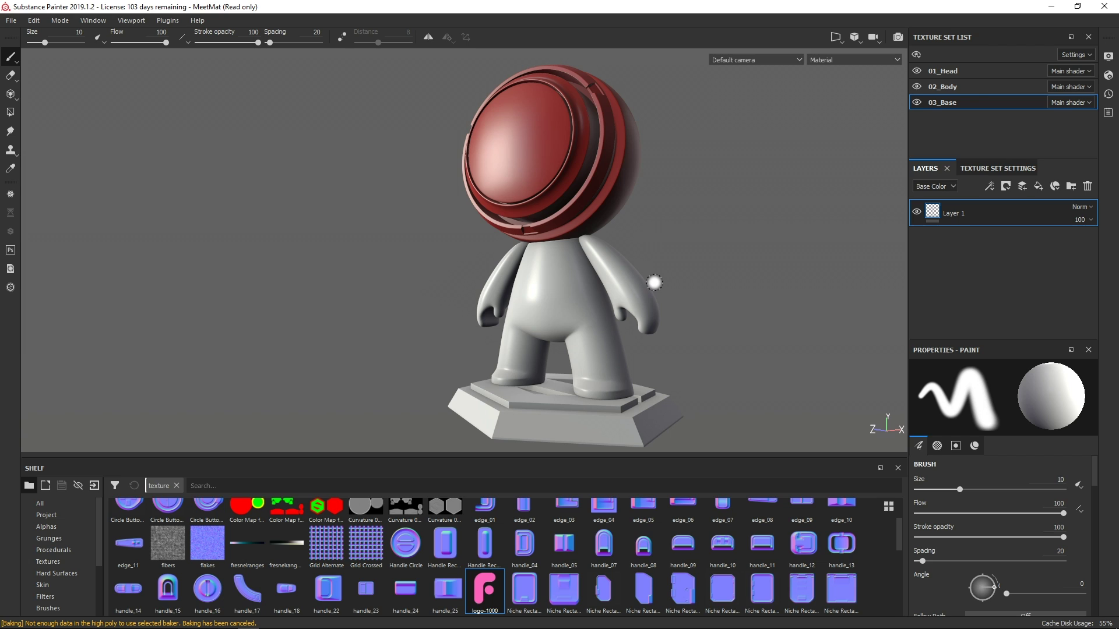
mouse_move(647, 279)
left_mouse_down("alt")
mouse_move(641, 269)
mouse_move(632, 319)
left_mouse_up("alt")
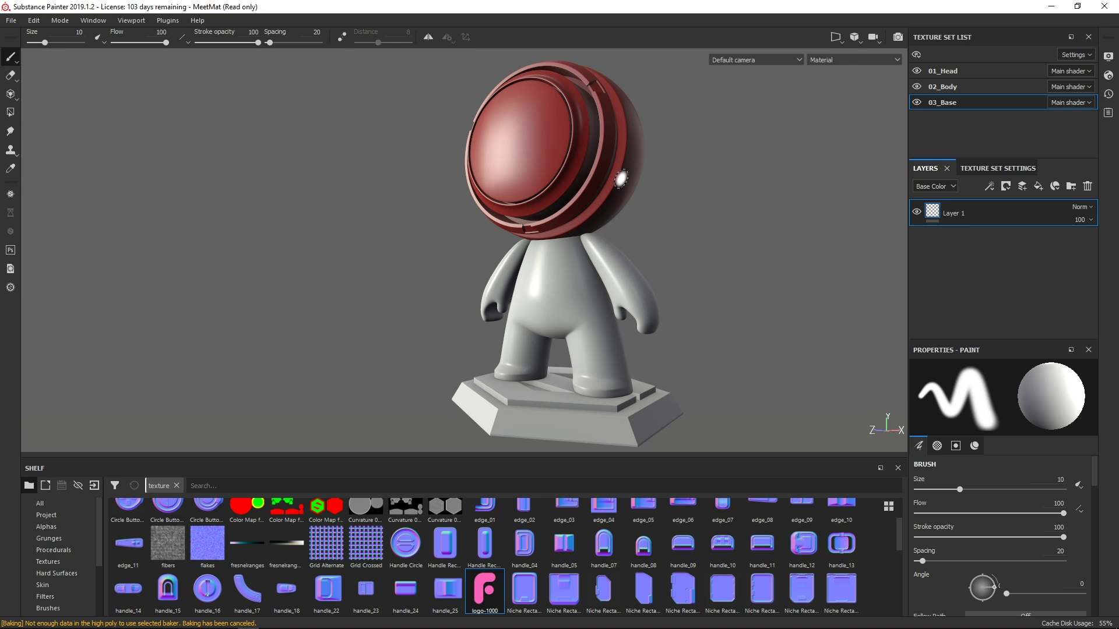
left_click_drag(708, 296, 665, 279, "alt")
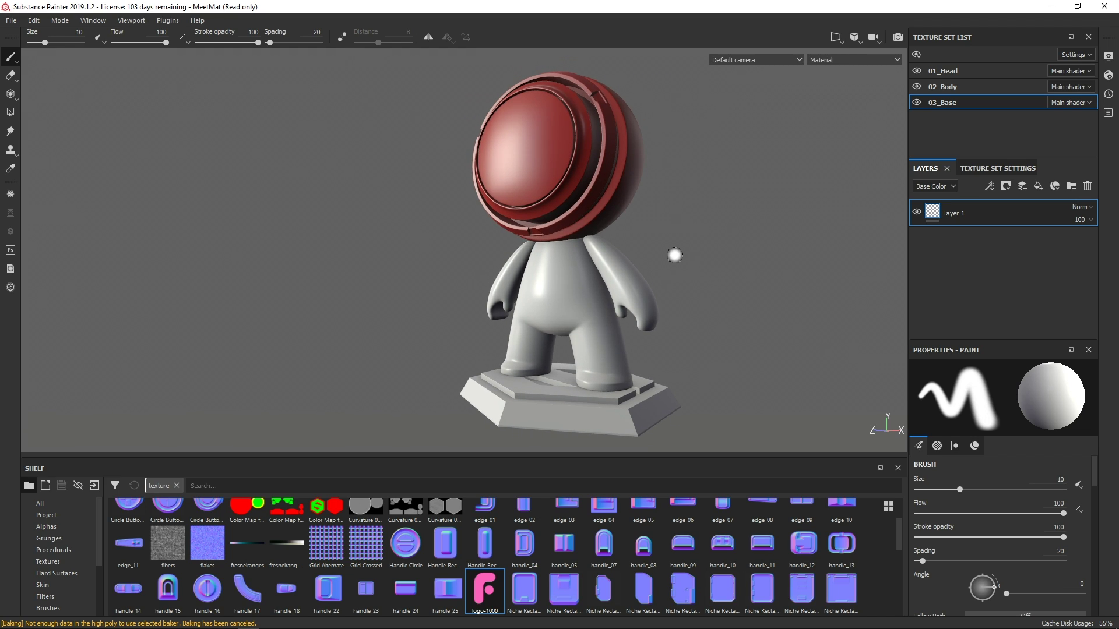
Add a fill layer above the base paint layer and take Substance Painter off full screen.
left_click(1038, 186)
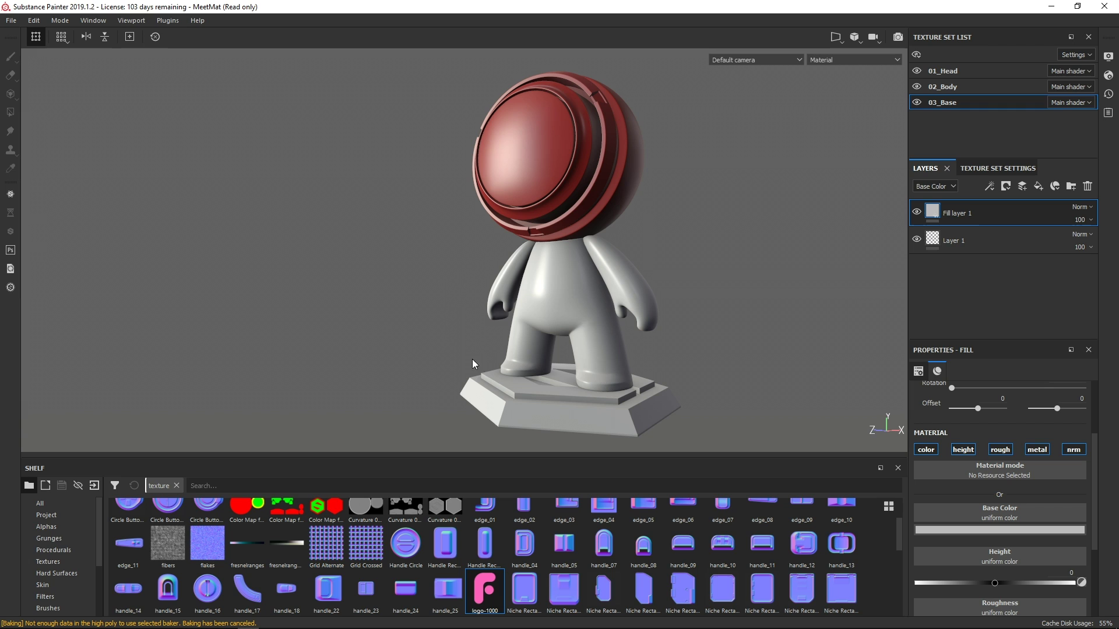
left_click_drag(94, 7, 385, 63)
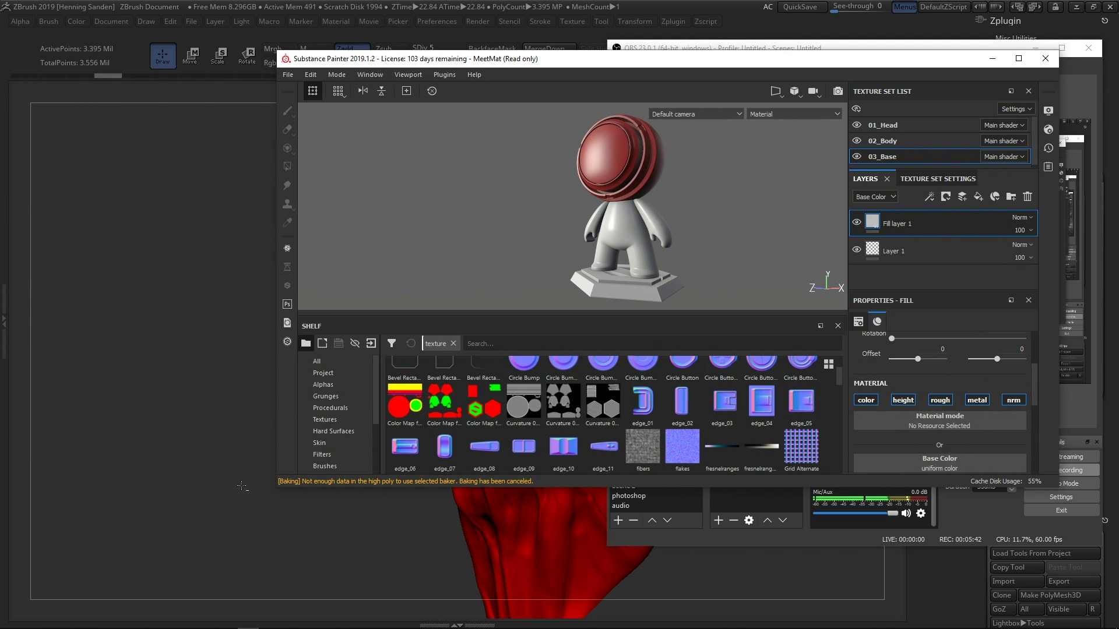
Resize Substance Painter, then move the portrait viewer to its left and narrow it.
left_click_drag(278, 485, 257, 575)
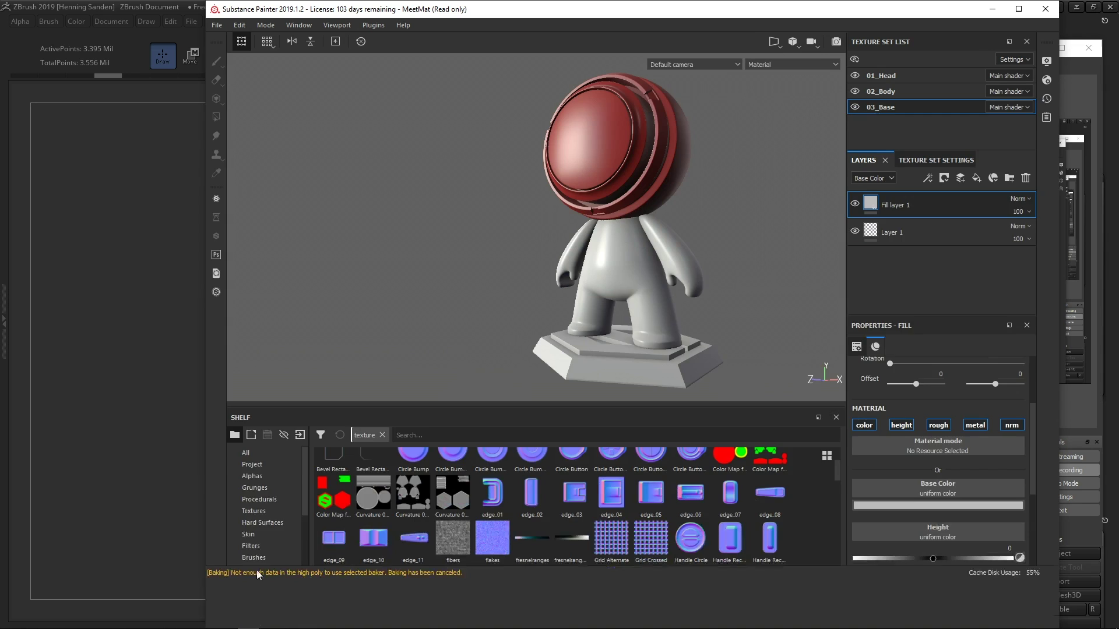
key("alt+Tab")
key("alt+Tab")
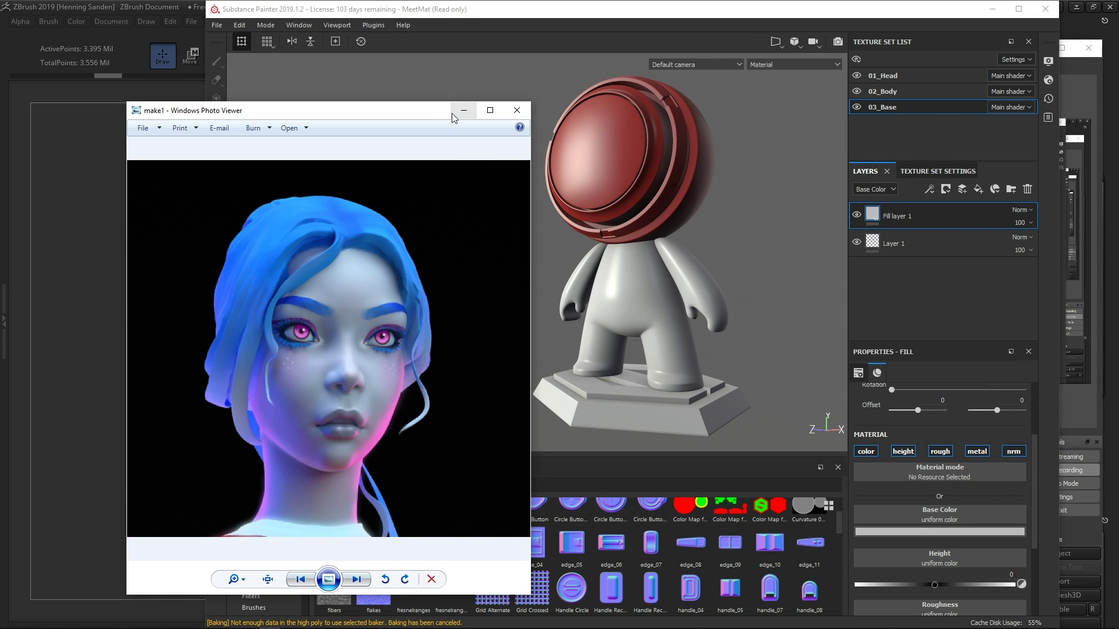
left_click_drag(453, 115, 242, 65)
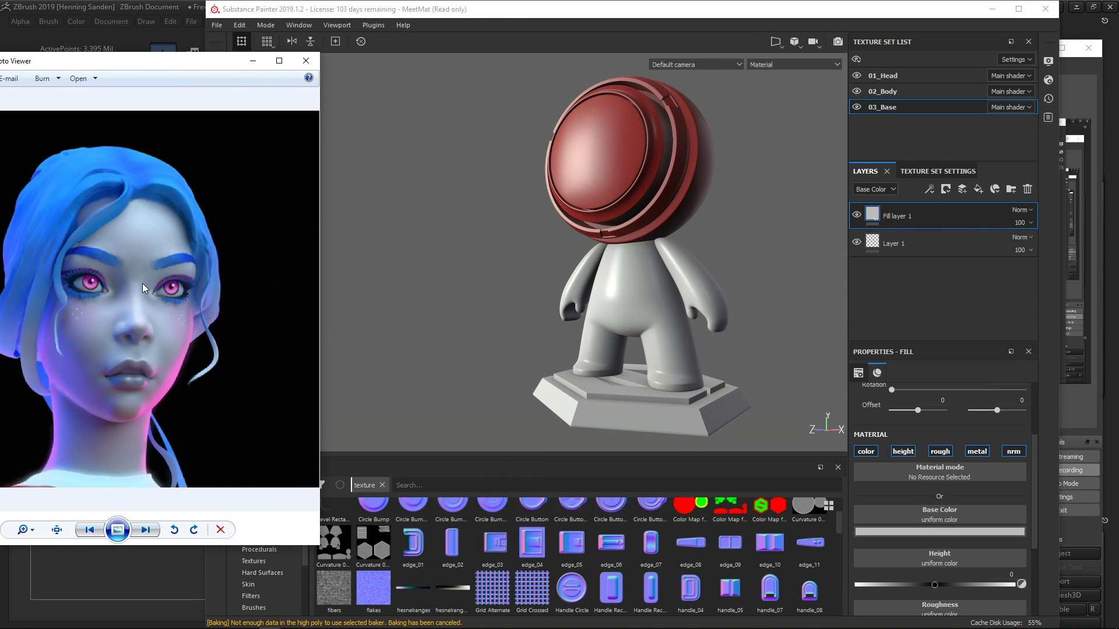
left_click_drag(320, 263, 217, 269)
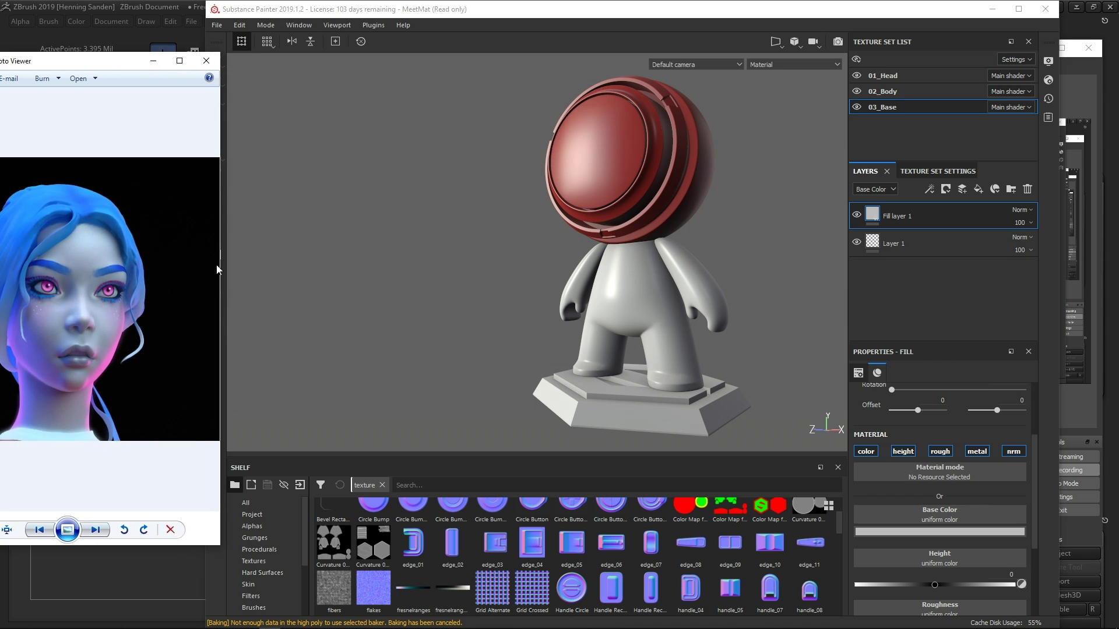
left_click_drag(116, 64, 153, 74)
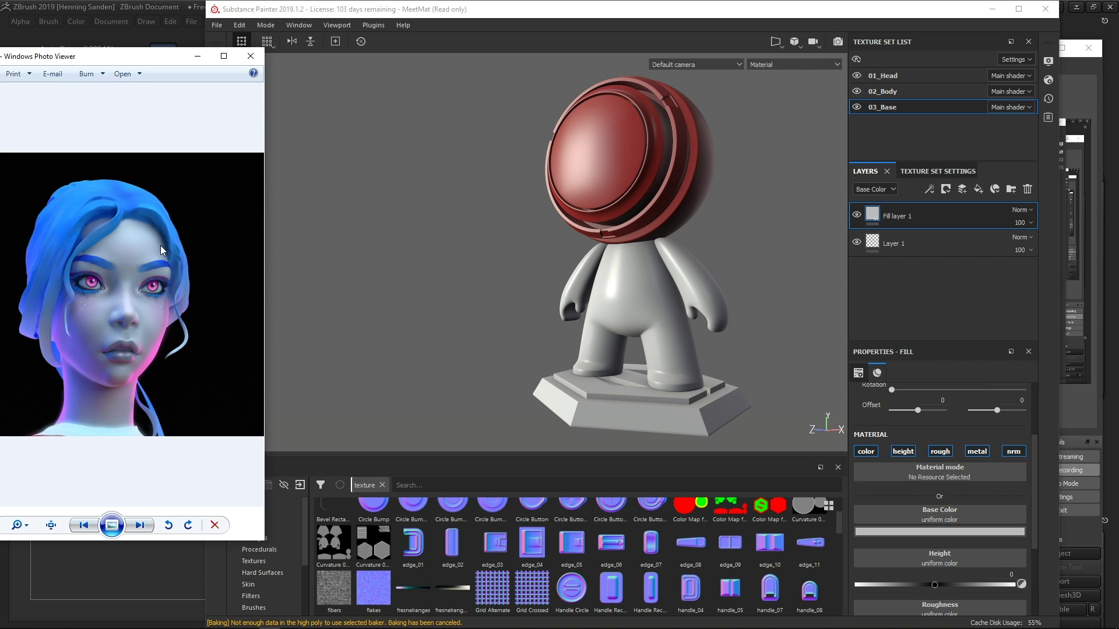
Try blue, red and cyan sampled from the portrait as the fill's base colour.
left_click(926, 535)
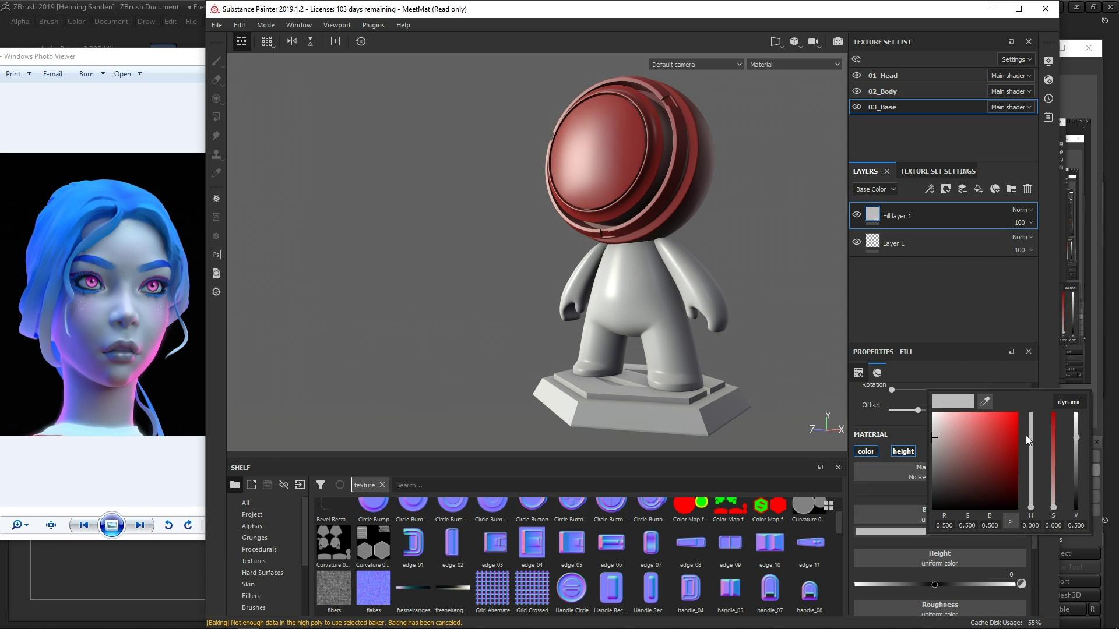
left_click(988, 406)
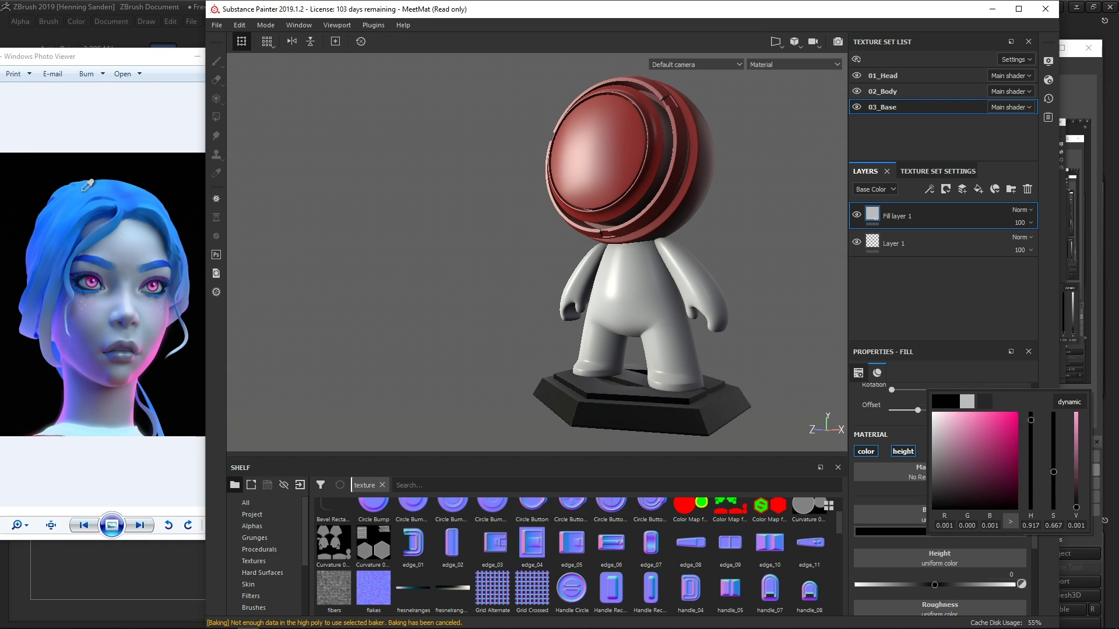
left_click(105, 188)
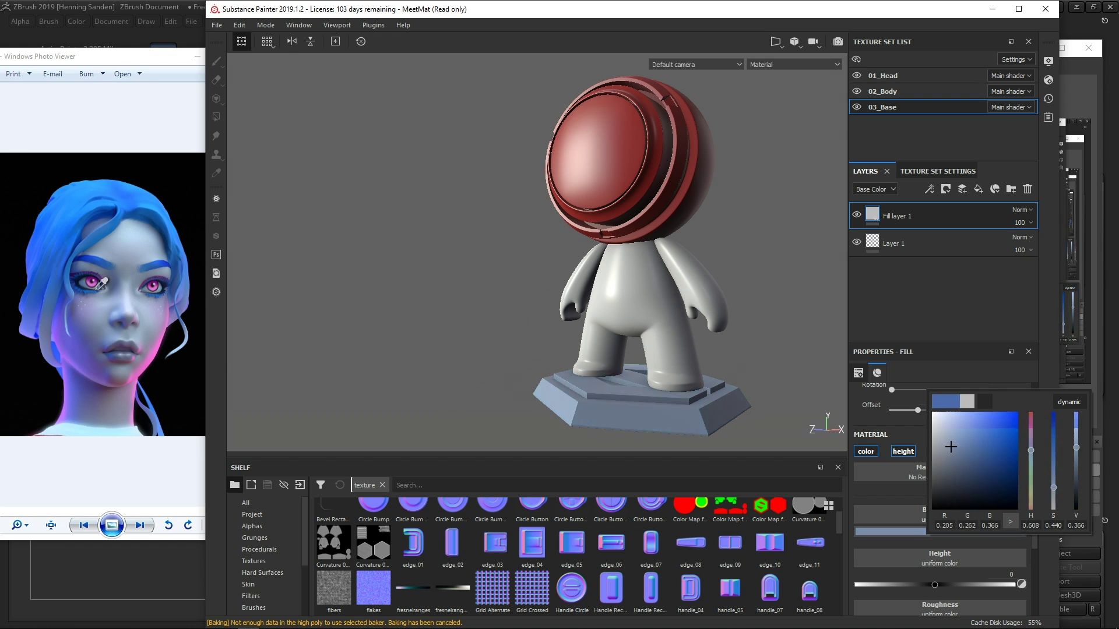
left_click_drag(1001, 415, 953, 459)
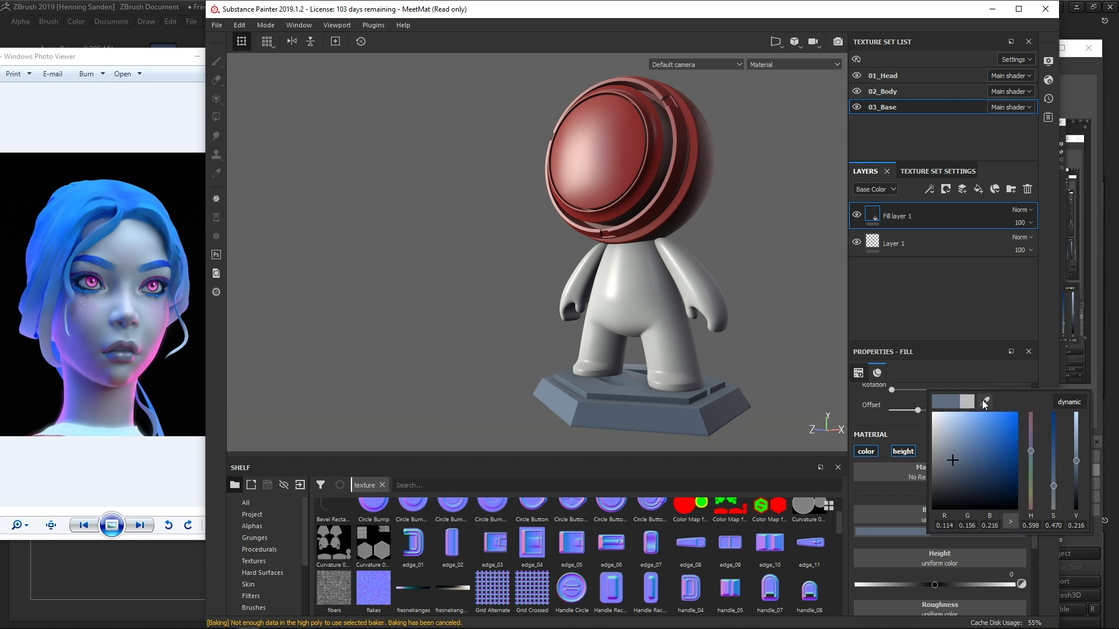
left_click(987, 401)
left_click(685, 506)
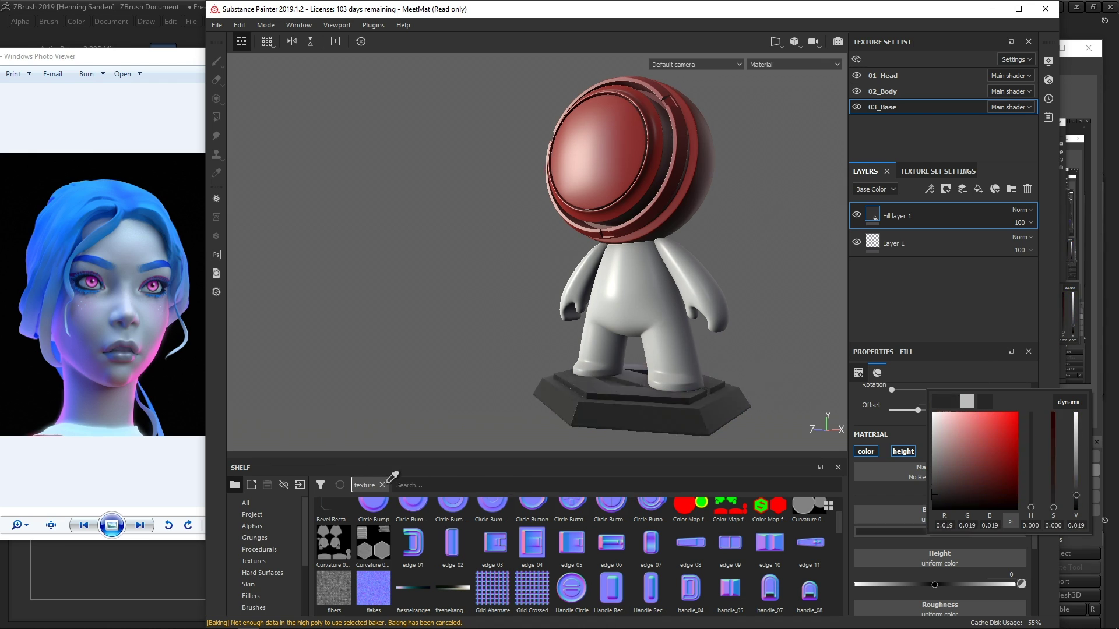
left_click(987, 401)
left_click(573, 512)
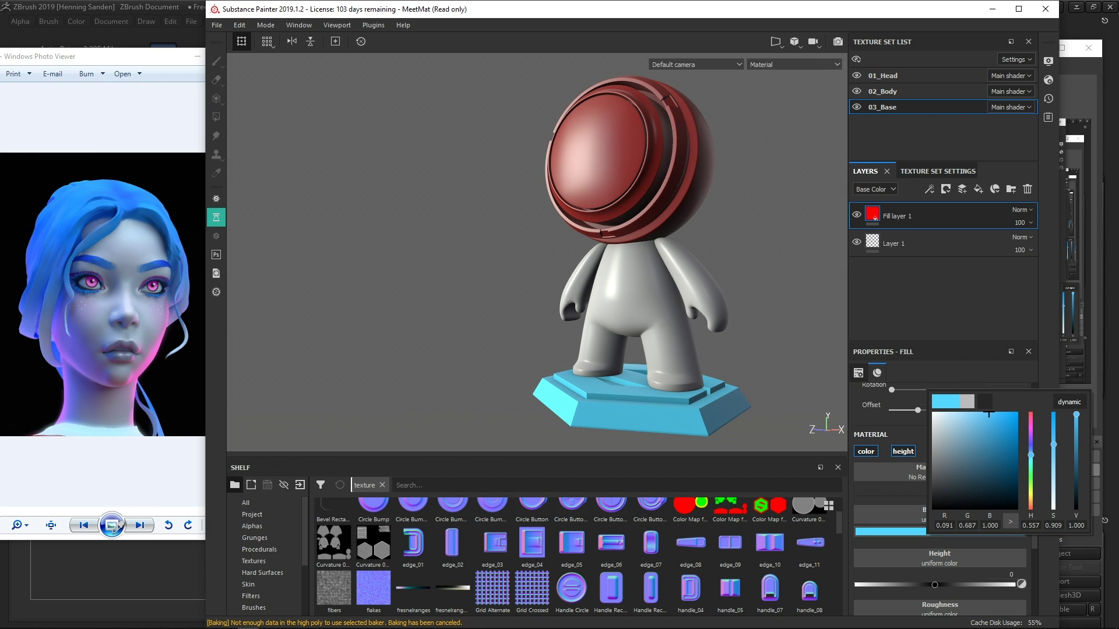
Darken the base colour to near black, then settle on pink and close the picker.
left_click_drag(988, 413, 934, 503)
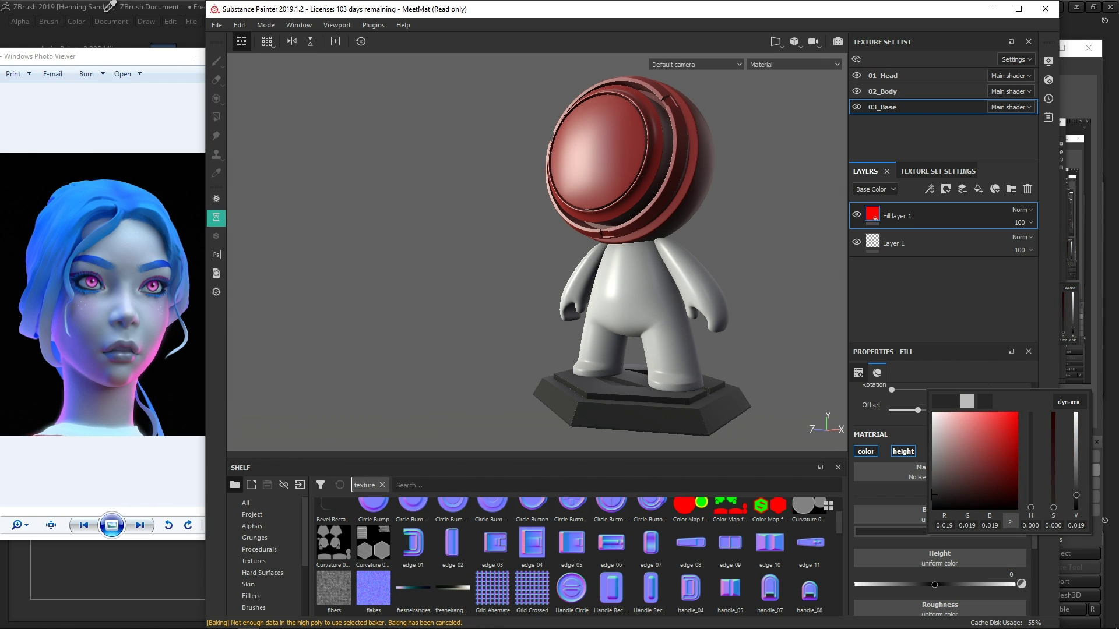
left_click_drag(934, 503, 977, 418)
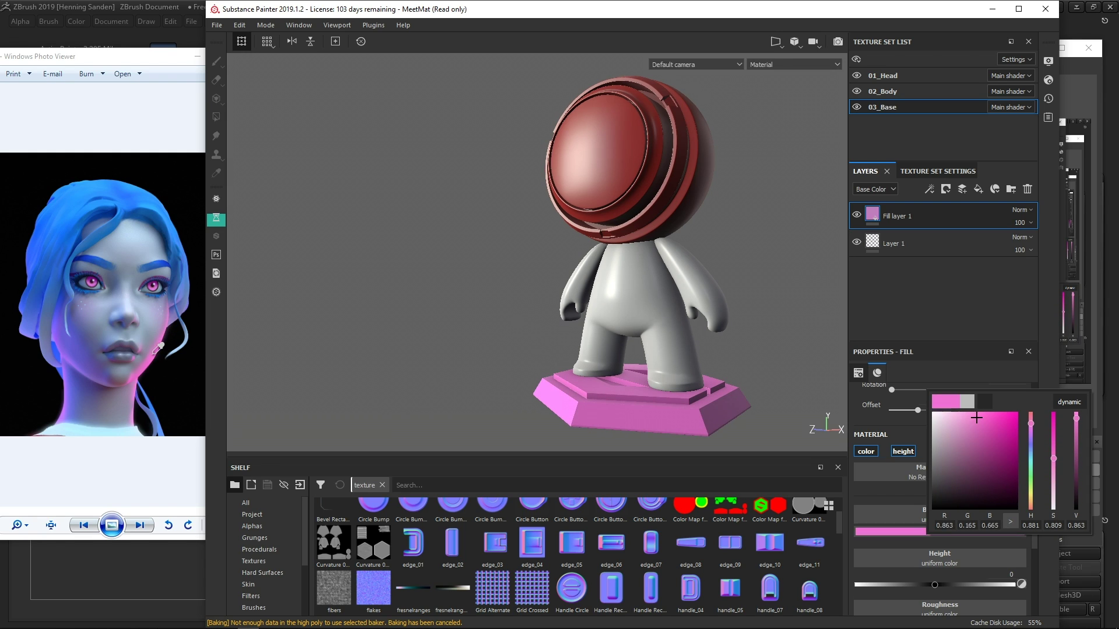
left_click(759, 328)
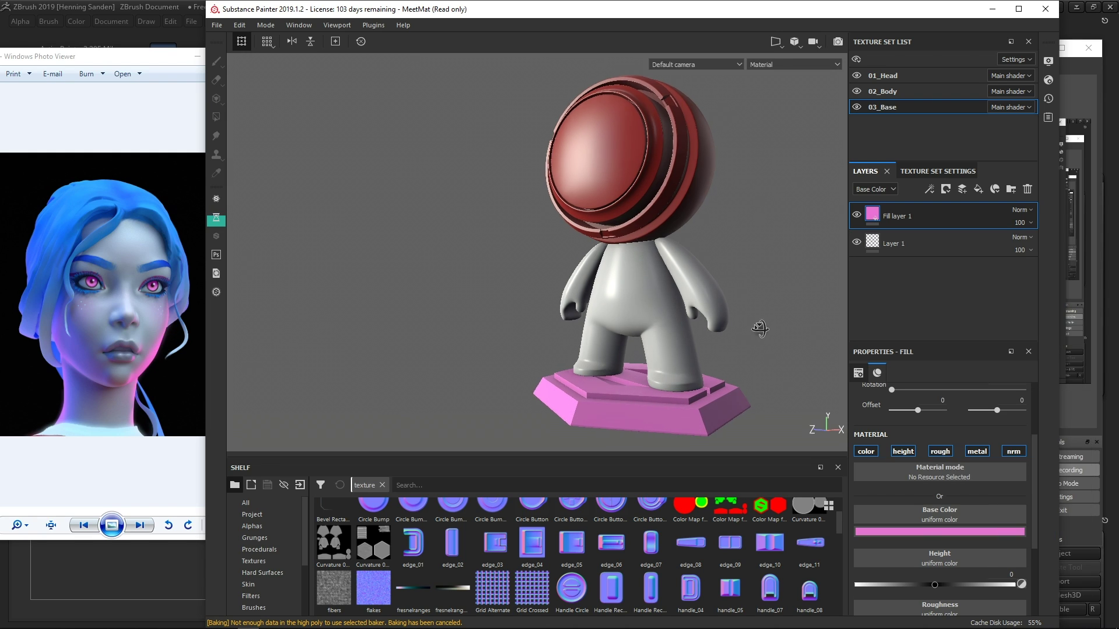
left_click_drag(760, 328, 715, 327, "alt")
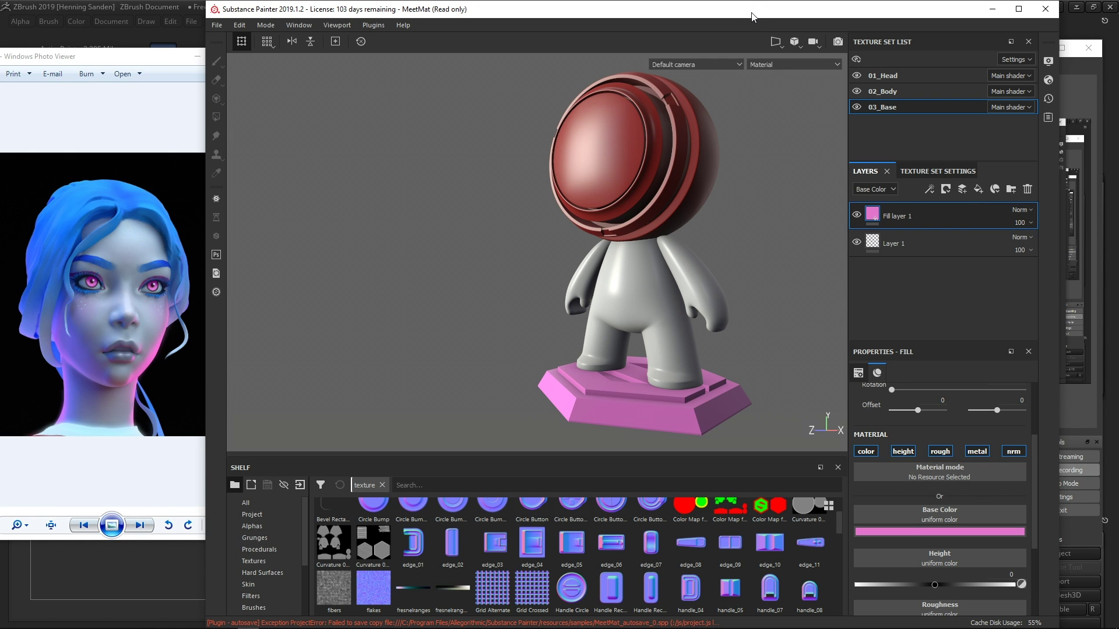
Maximize Substance Painter again and orbit the model from a lower angle.
left_click(1019, 9)
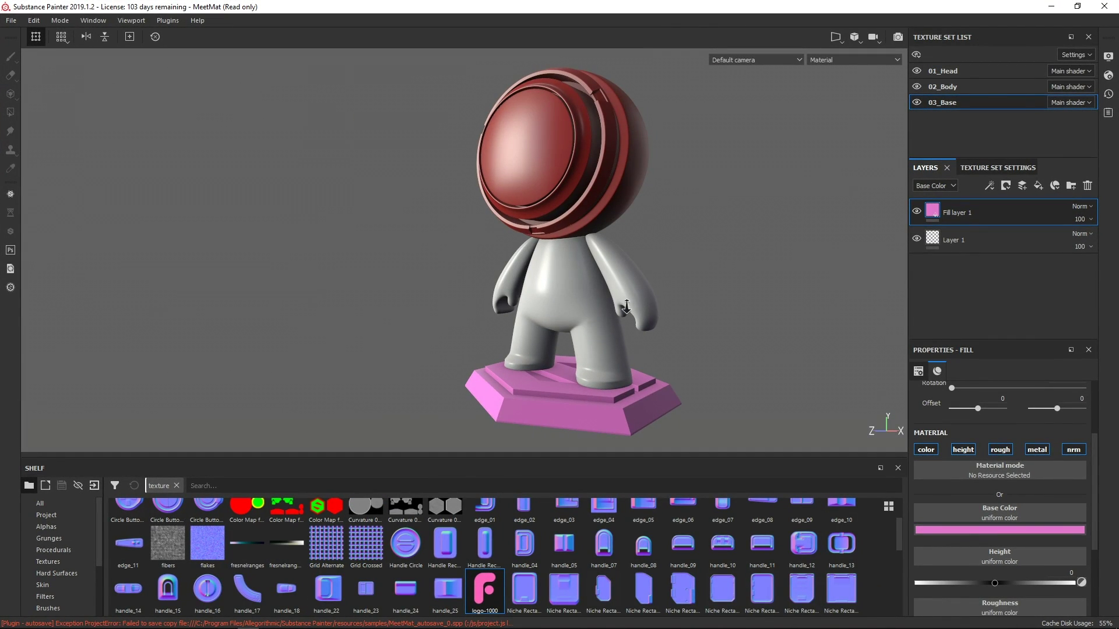
left_click_drag(625, 306, 656, 319, "alt")
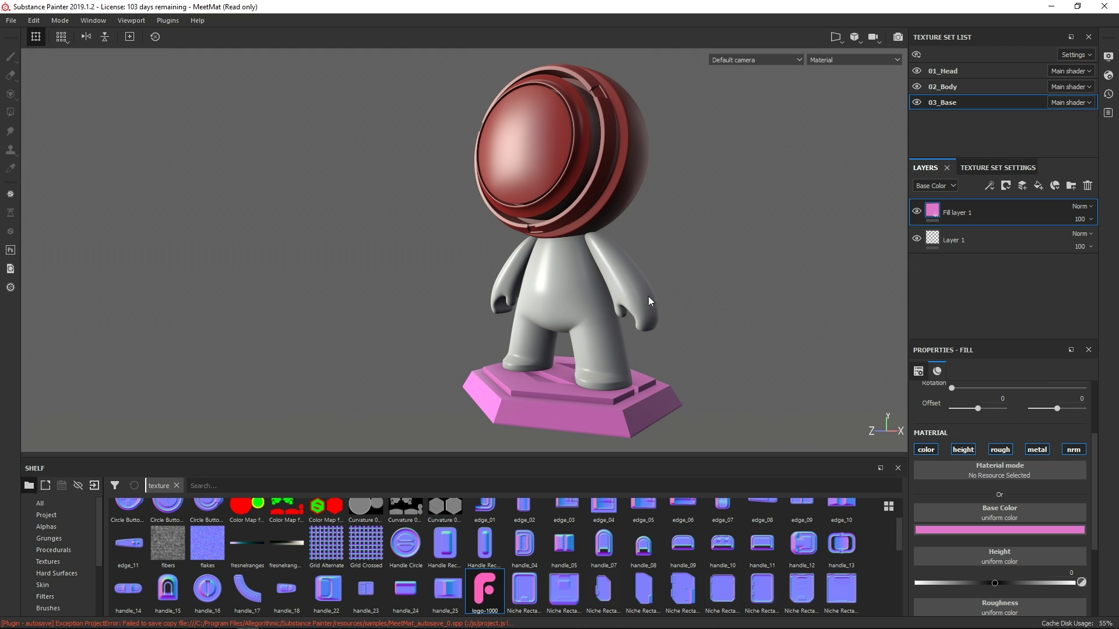
mouse_move(678, 267)
left_mouse_down("alt")
mouse_move(697, 344)
mouse_move(673, 286)
left_mouse_up("alt")
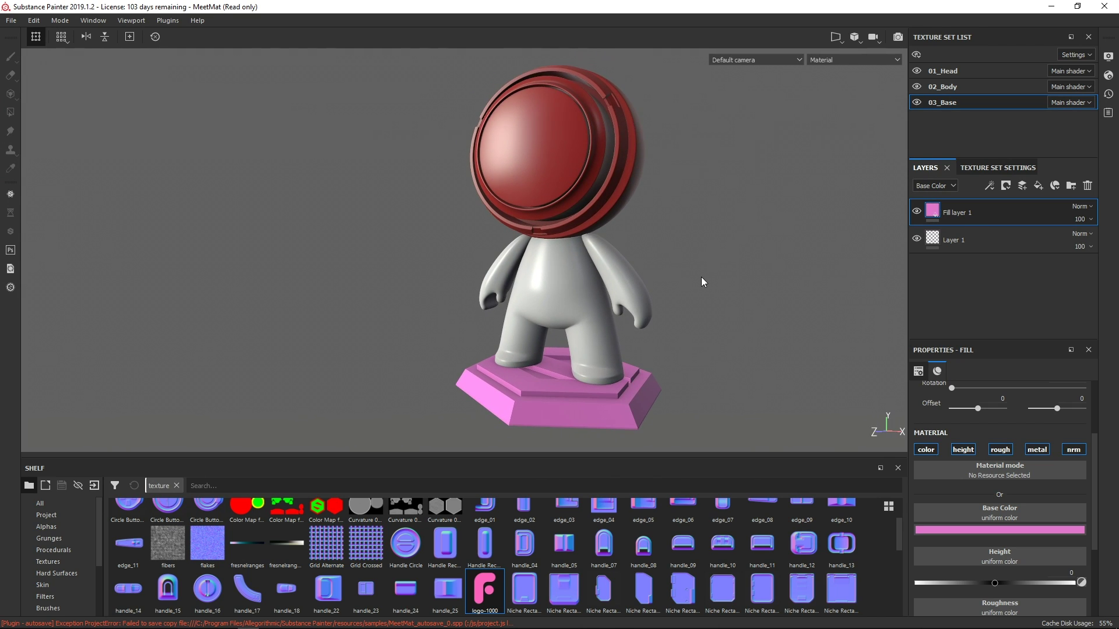
mouse_move(719, 341)
left_mouse_down("alt")
mouse_move(699, 299)
mouse_move(750, 284)
left_mouse_up("alt")
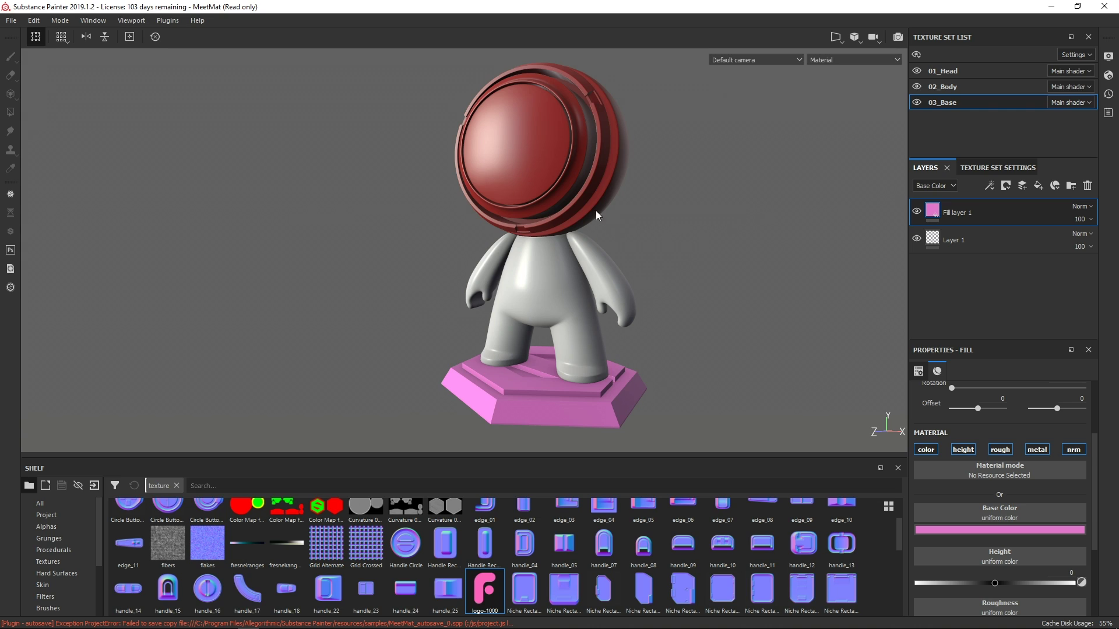
On the head, delete the red fills, keep only colour, and drop logo-1000 into Base Color.
right_click(547, 193, "ctrl+alt")
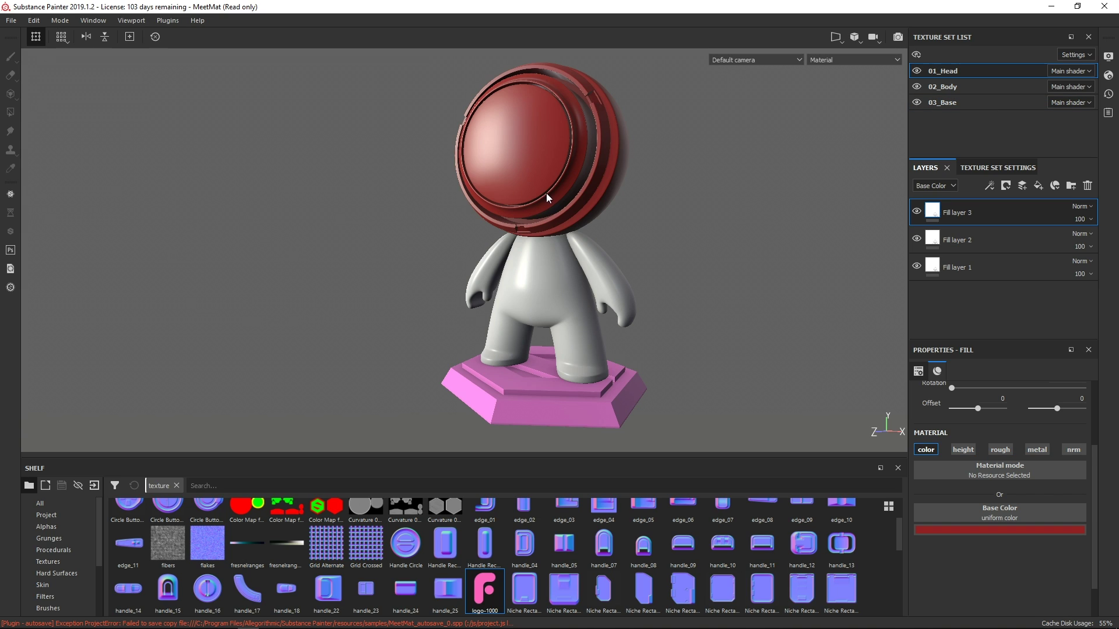
left_click(1087, 187)
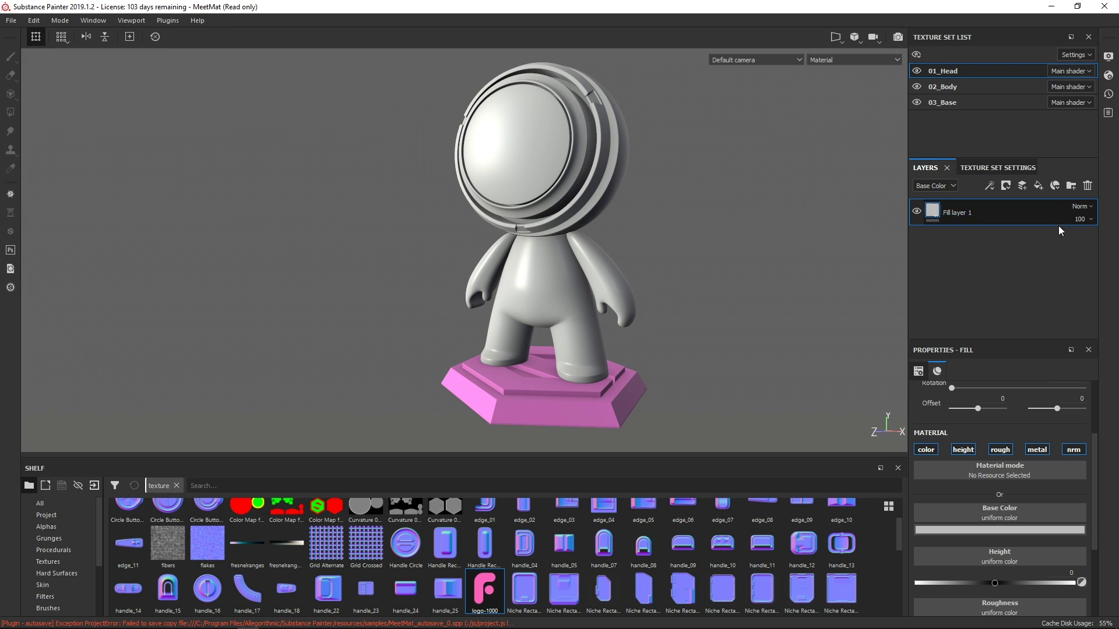
left_click(927, 449, "alt")
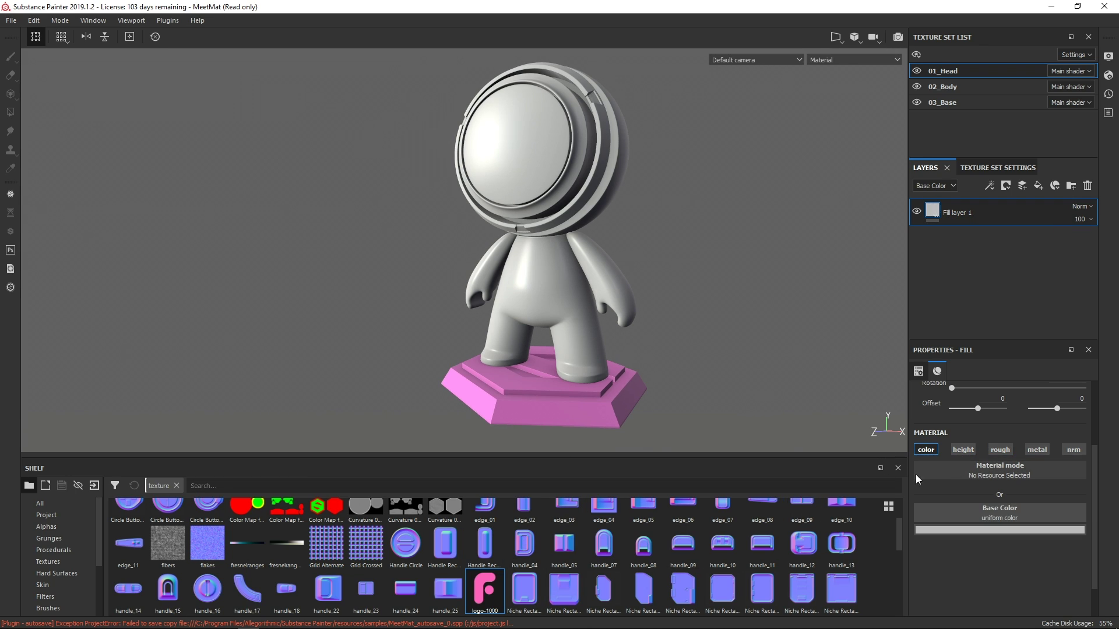
left_click_drag(486, 591, 982, 510)
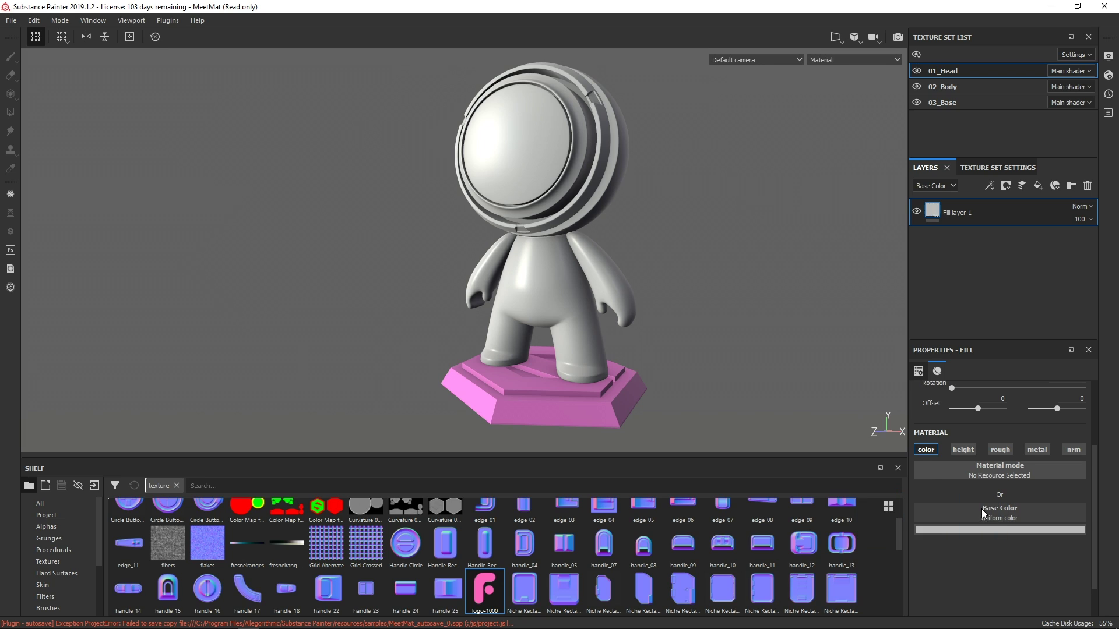
left_click_drag(485, 591, 999, 512)
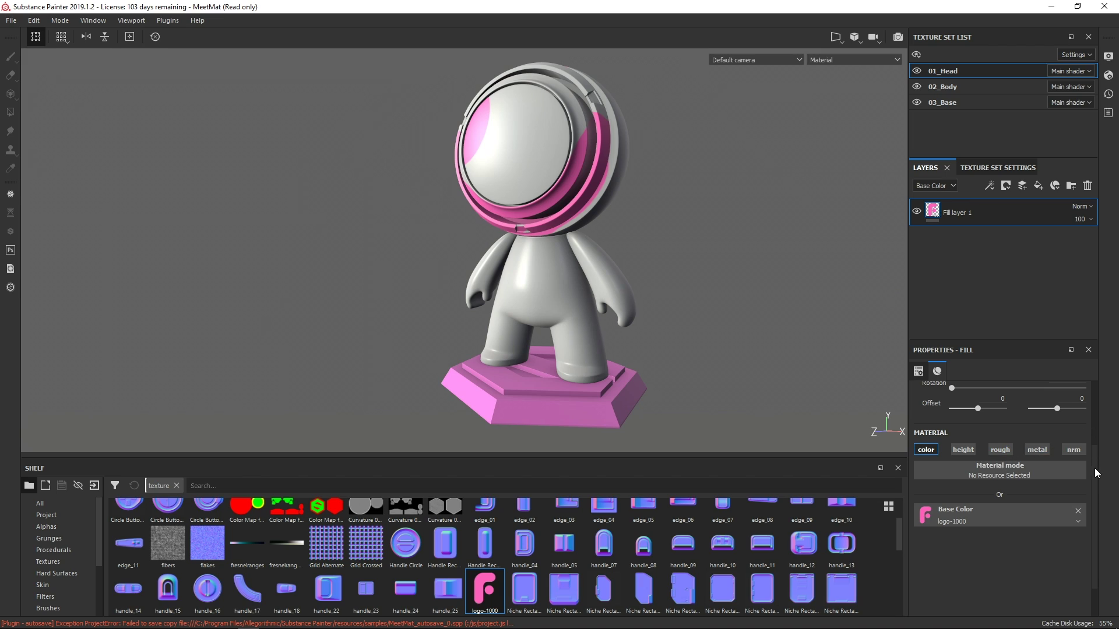
scroll(1089, 411, "up", 3)
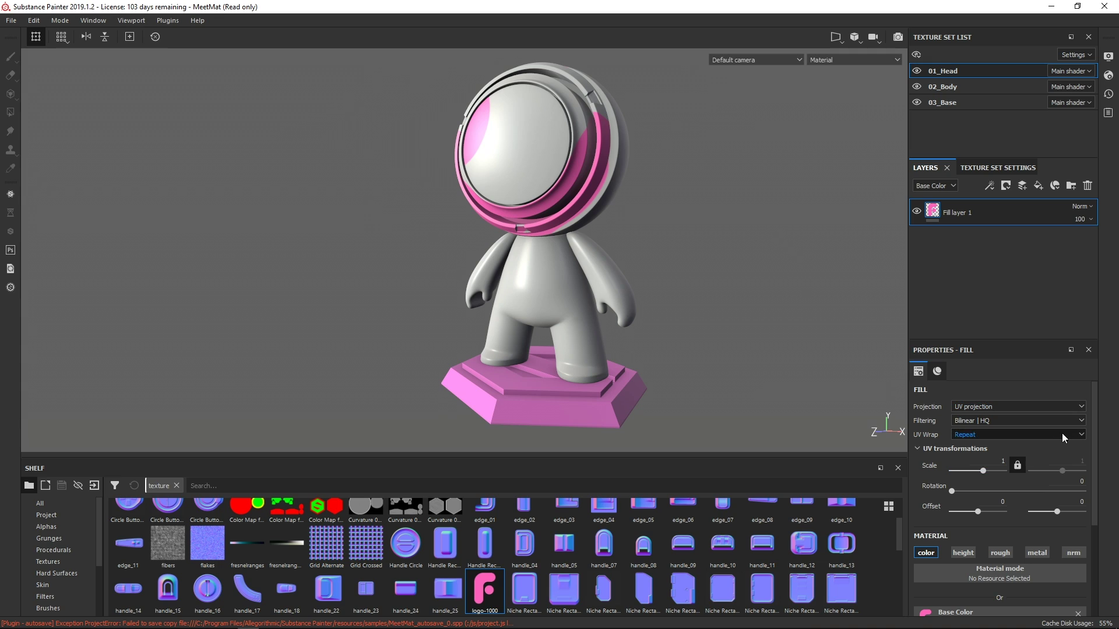
scroll(1094, 415, "down", 1)
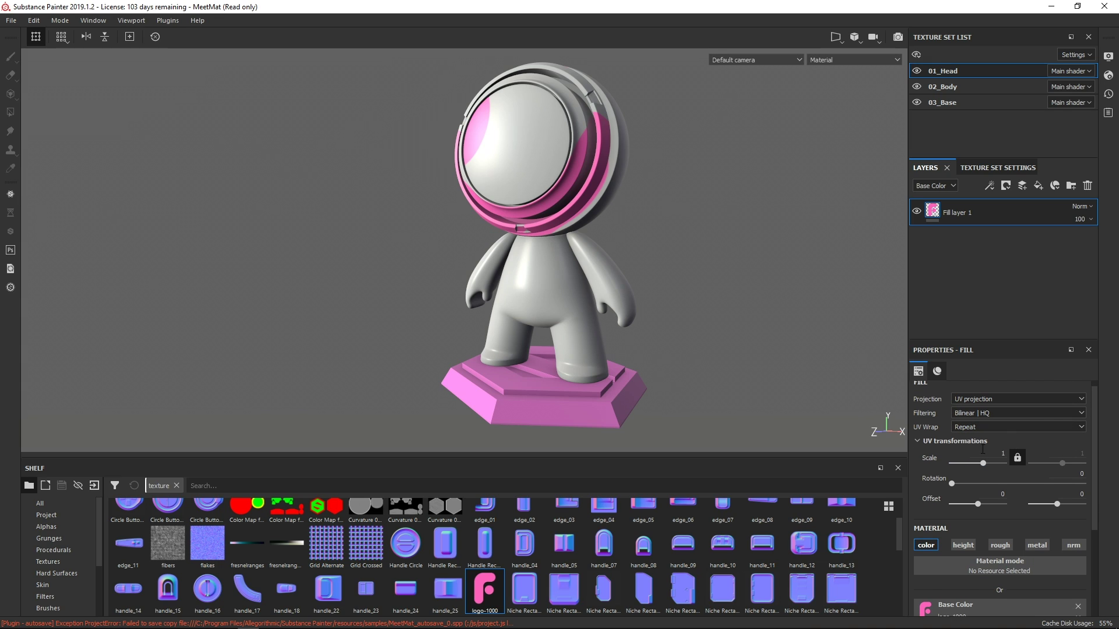
scroll(1094, 475, "down", 1)
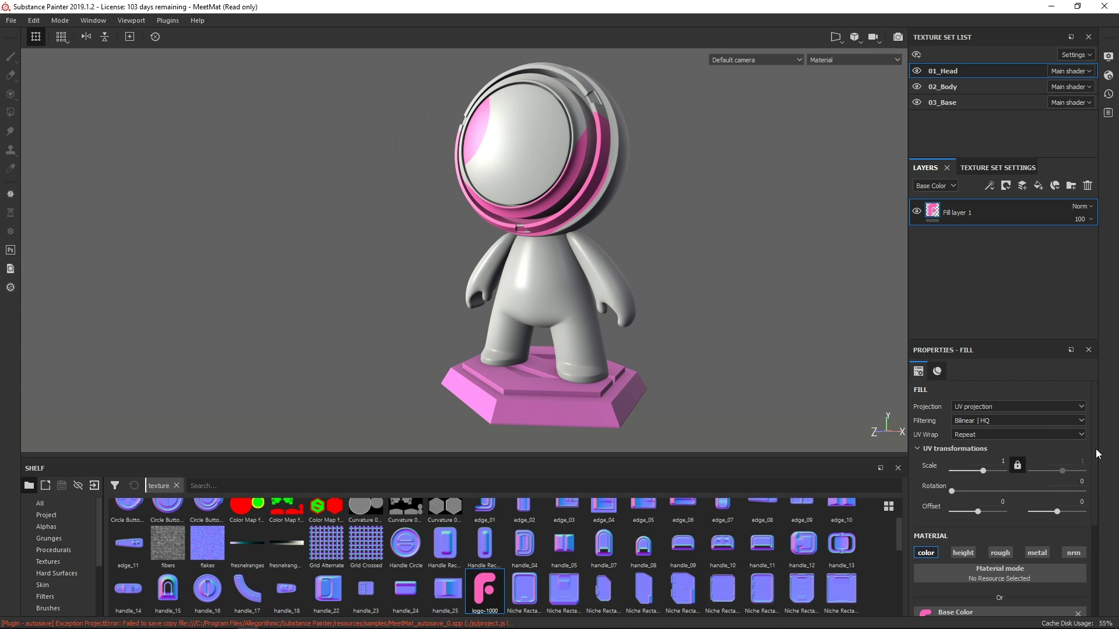
scroll(1094, 464, "down", 2)
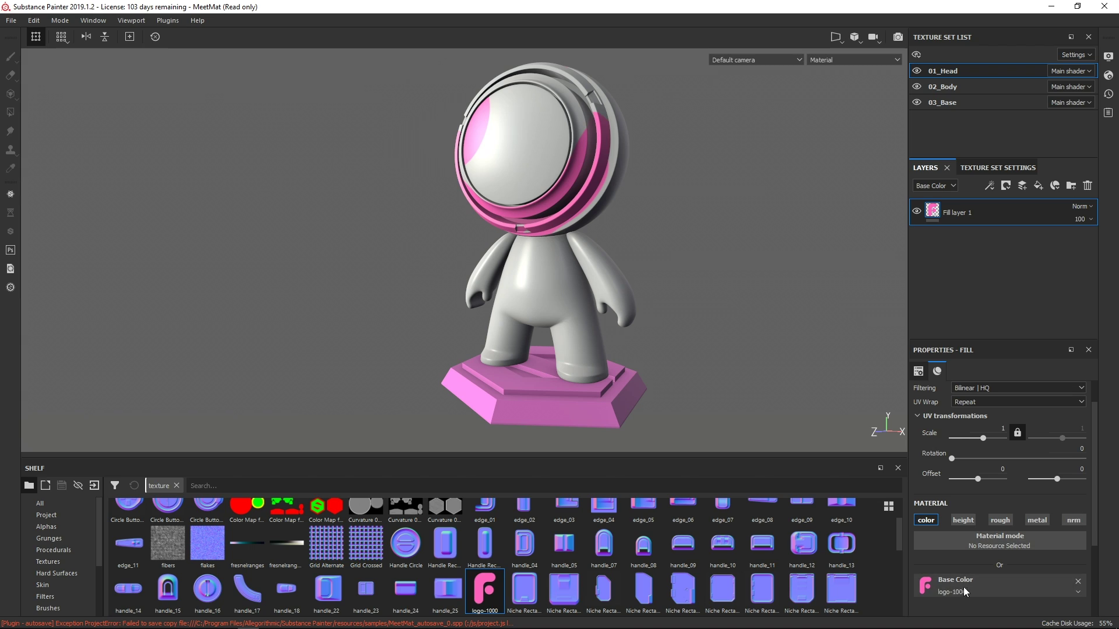
scroll(1094, 457, "up", 2)
Set the logo fill's projection to Planar after briefly trying Spherical.
left_click(1006, 408)
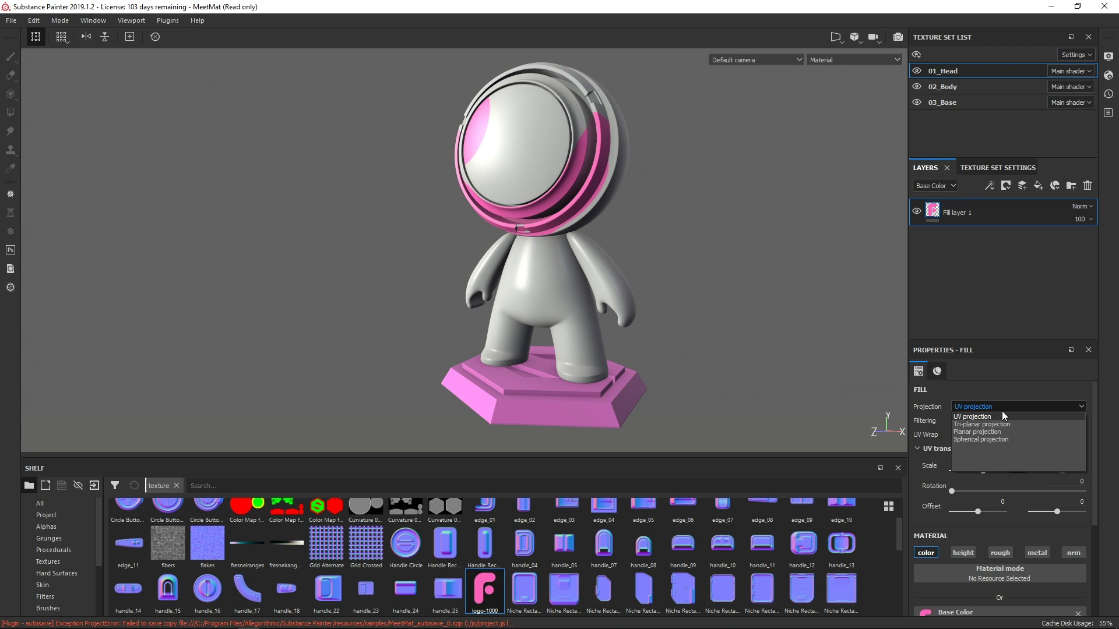
left_click(982, 440)
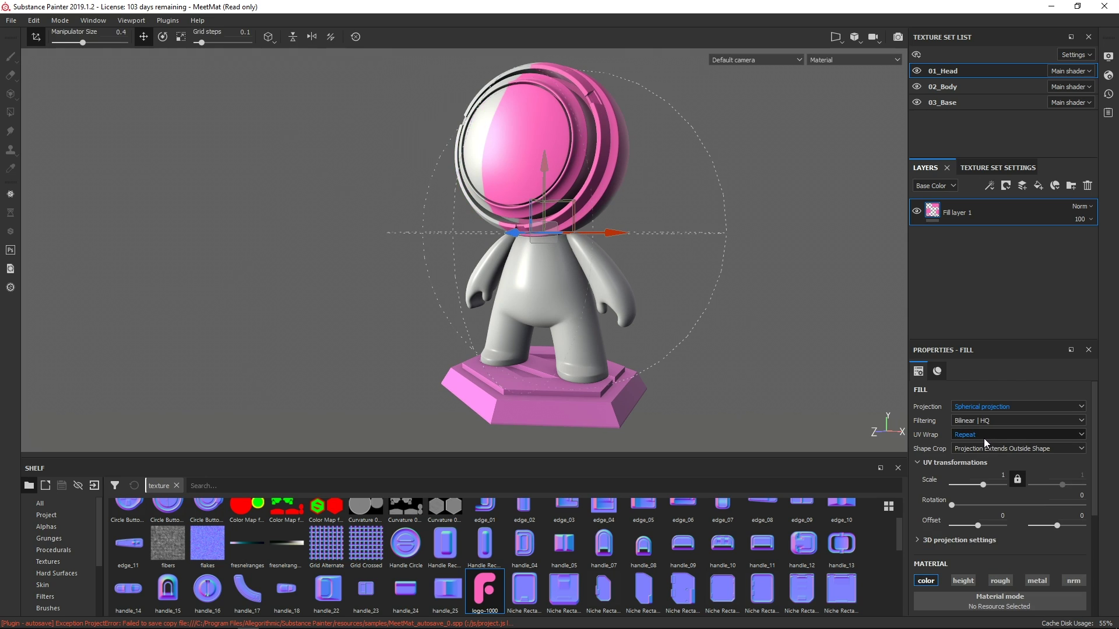
left_click(991, 405)
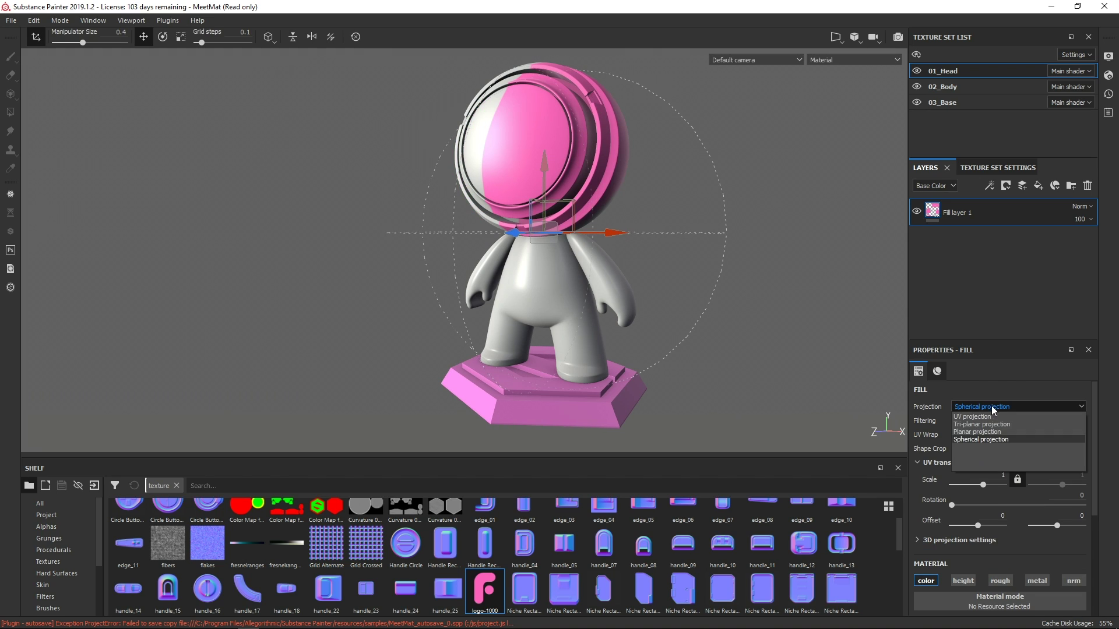
left_click(978, 432)
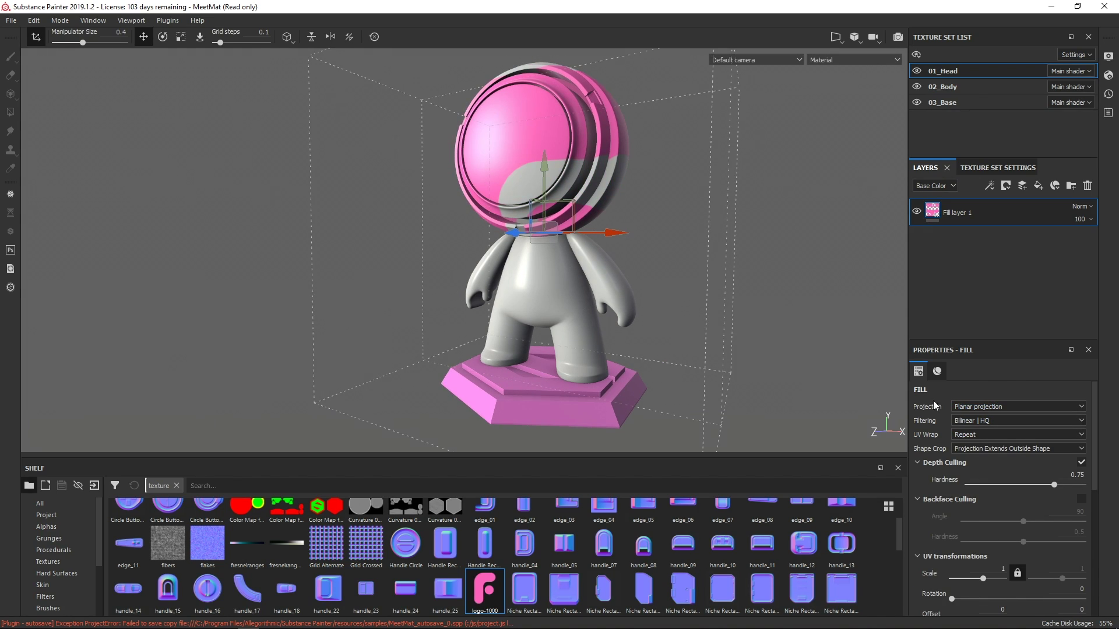
left_click_drag(687, 202, 613, 219, "alt")
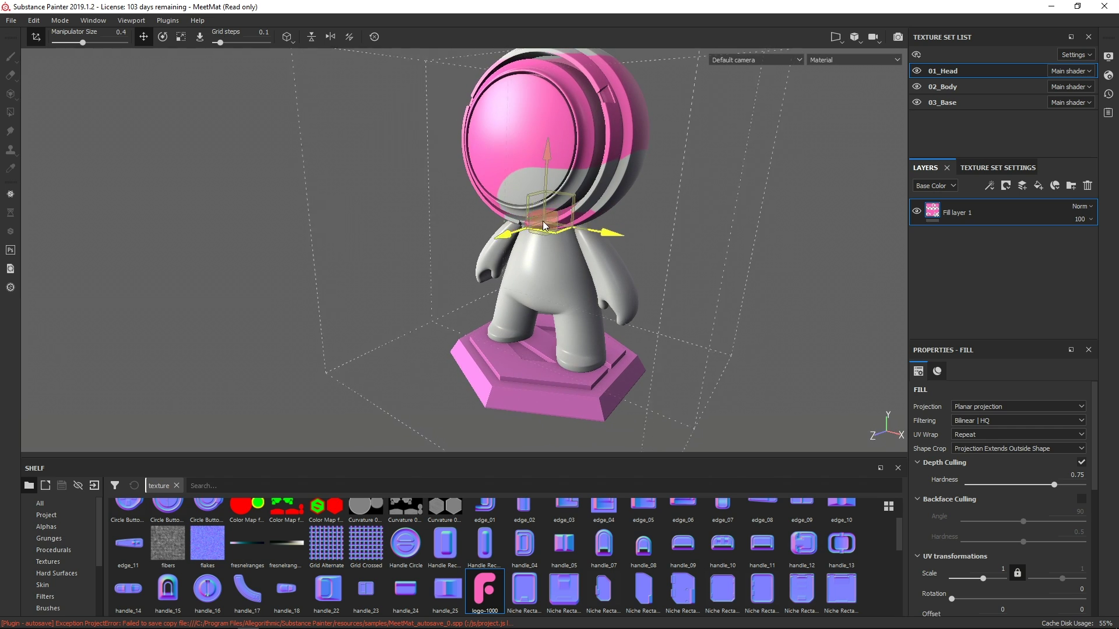
Shrink the projection box and move it up across the head's face.
key("r")
mouse_move(531, 231)
left_mouse_down()
mouse_move(514, 210)
mouse_move(516, 84)
left_mouse_up()
key("w")
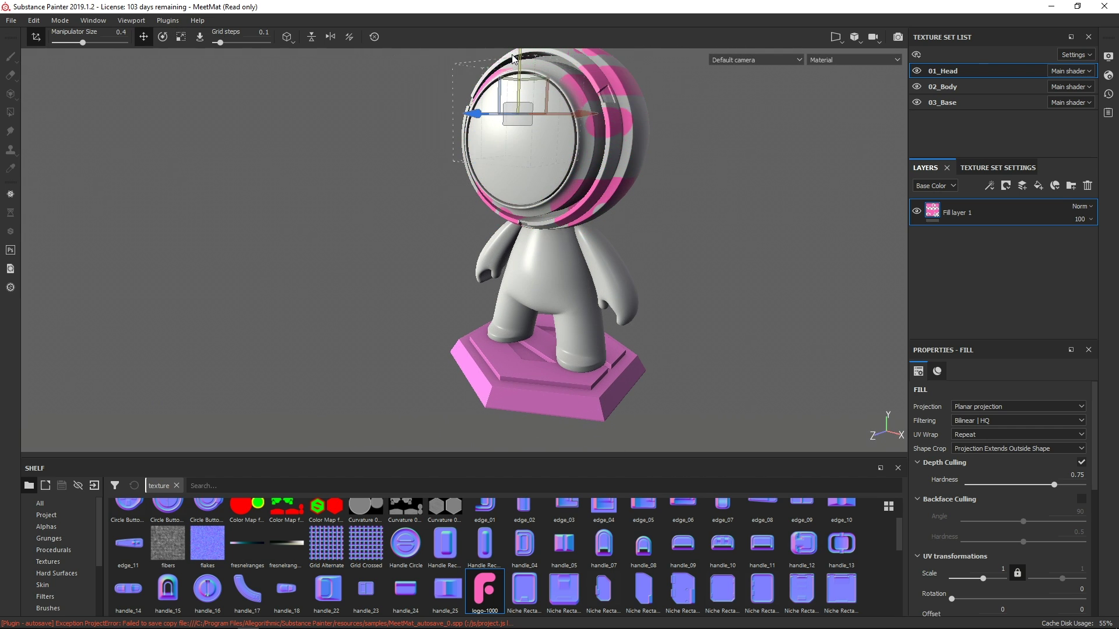
left_click_drag(525, 158, 470, 194, "alt")
mouse_move(510, 78)
left_mouse_down()
mouse_move(448, 113)
mouse_move(591, 172)
mouse_move(525, 219)
mouse_move(512, 149)
left_mouse_up()
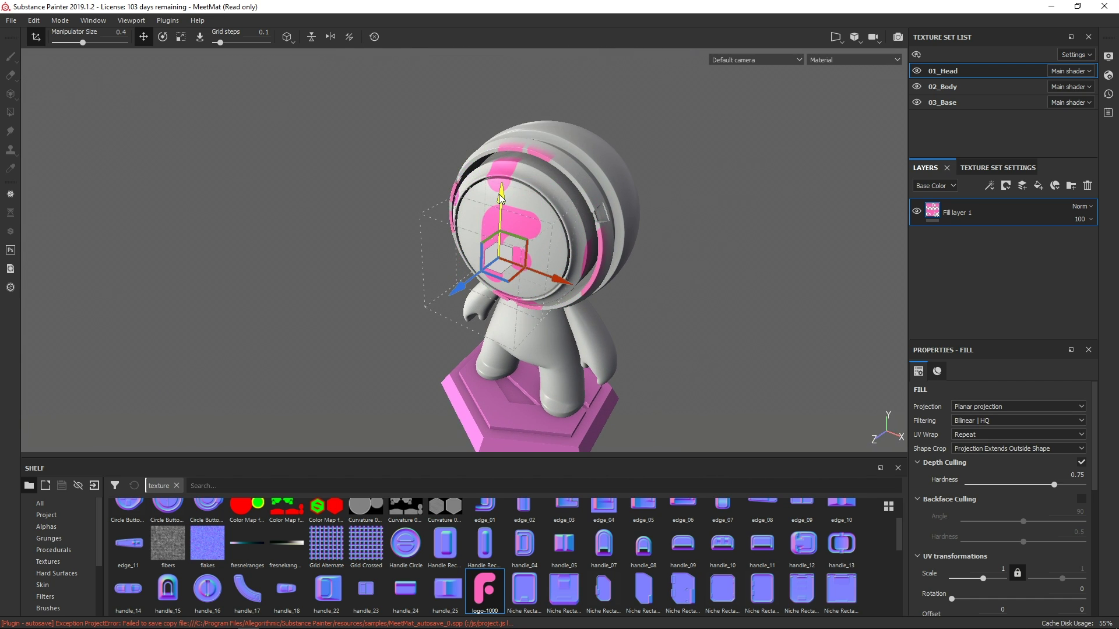
mouse_move(573, 333)
left_mouse_down("alt")
mouse_move(587, 365)
mouse_move(682, 328)
mouse_move(734, 338)
mouse_move(665, 341)
left_mouse_up("alt")
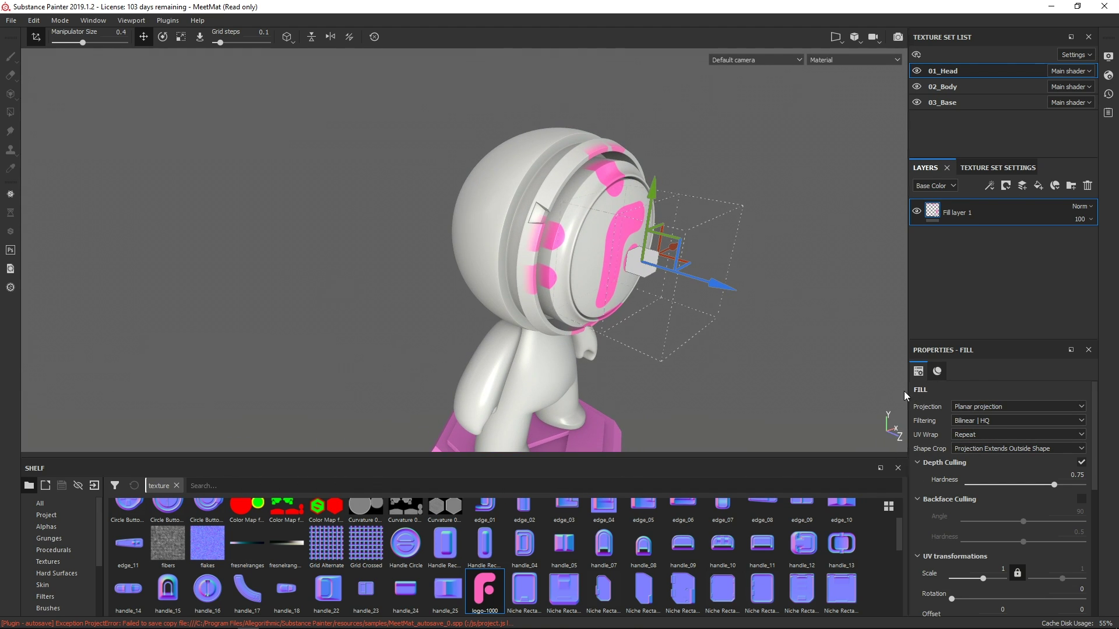
Scale the projection box down along one axis from a rear three-quarter view.
key("r")
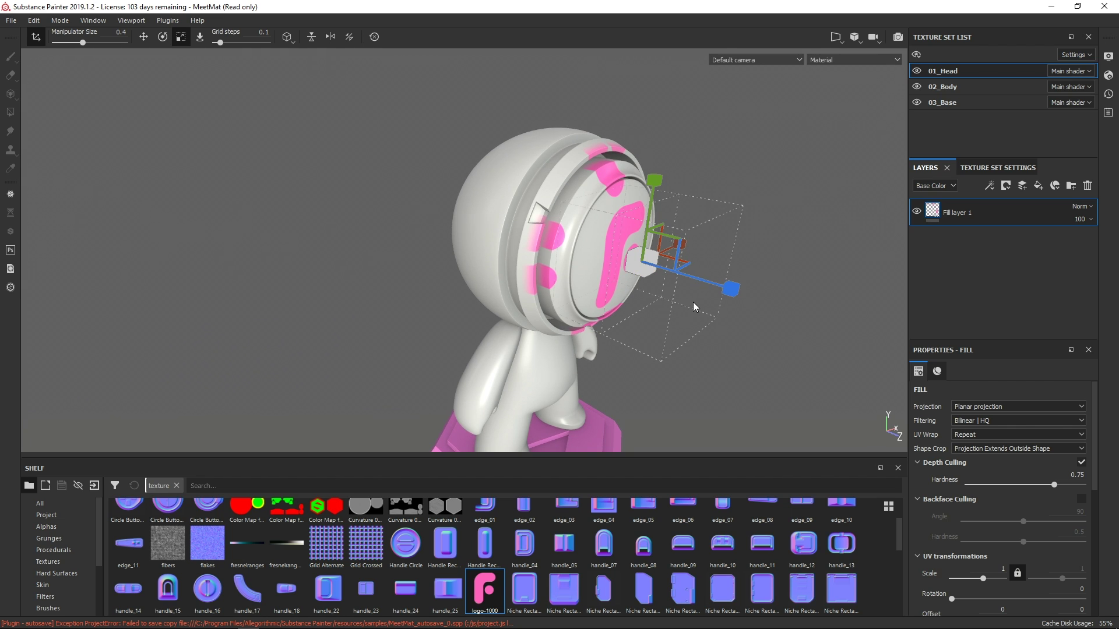
left_click_drag(601, 301, 665, 302, "alt")
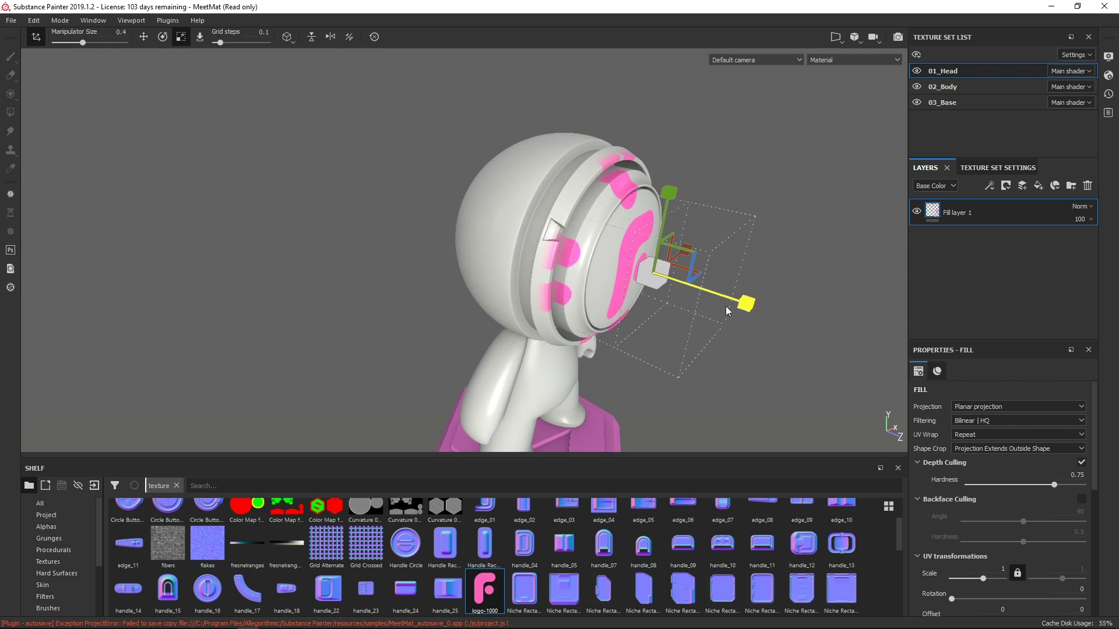
mouse_move(744, 307)
left_mouse_down()
mouse_move(638, 298)
mouse_move(827, 416)
left_mouse_up()
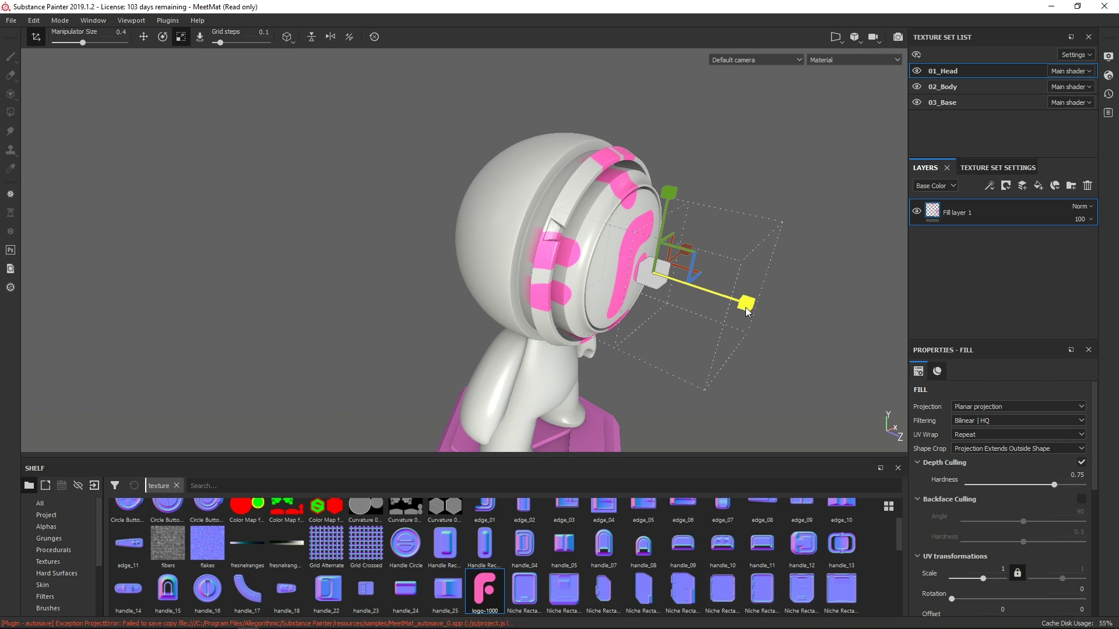
left_click_drag(746, 307, 700, 302)
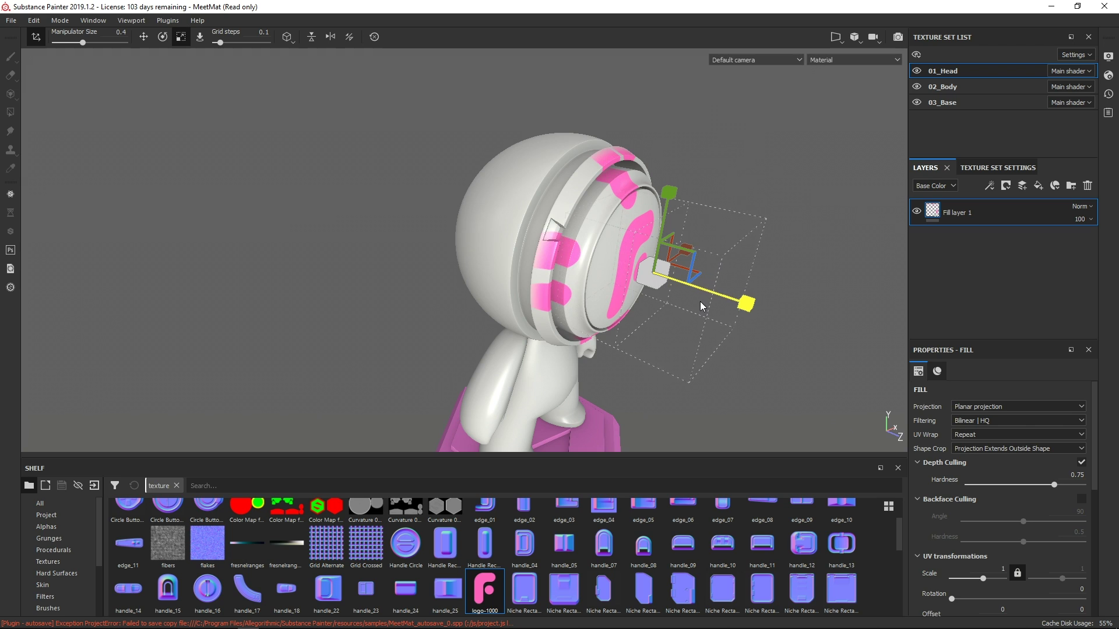
Set UV Wrap to None so the logo texture no longer repeats.
left_click(1019, 435)
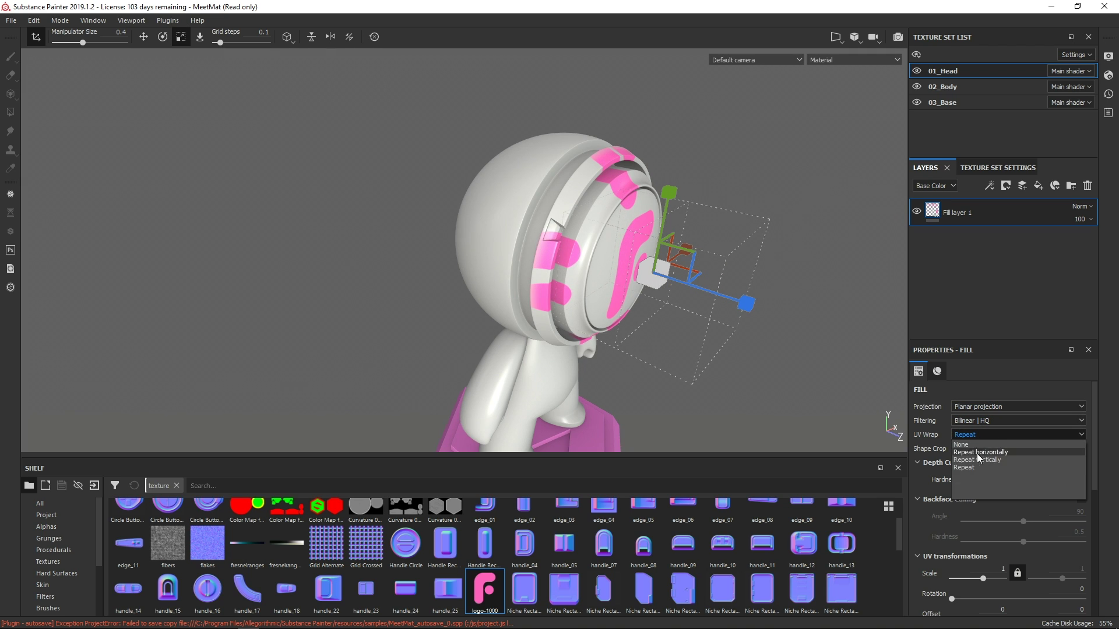
left_click(972, 443)
mouse_move(700, 336)
left_mouse_down("alt")
mouse_move(497, 290)
mouse_move(687, 367)
left_mouse_up("alt")
scroll(687, 368, "up", 4)
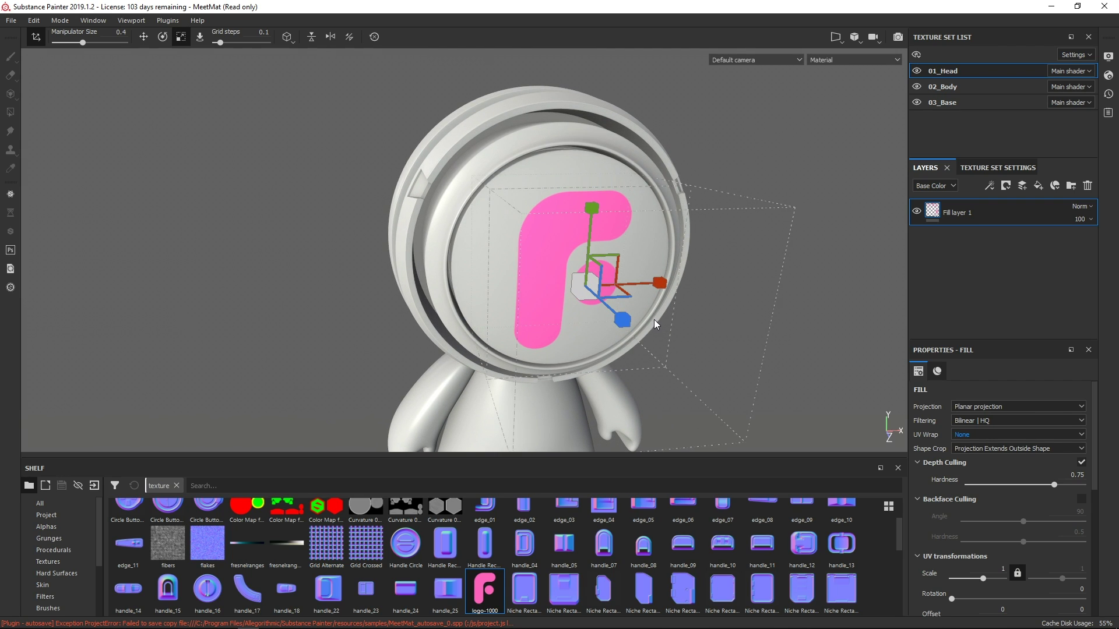
mouse_move(662, 365)
left_mouse_down("alt")
mouse_move(638, 311)
mouse_move(586, 282)
left_mouse_up("alt")
Scale the logo down uniformly and move it up and left on the face.
key("w")
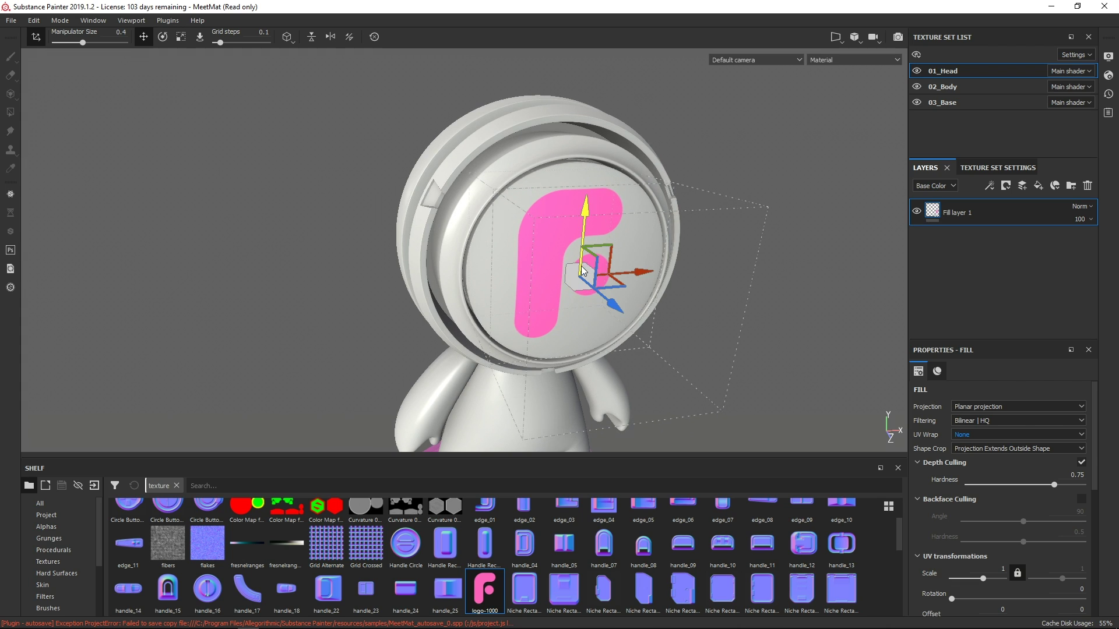
key("r")
left_click_drag(577, 279, 560, 287)
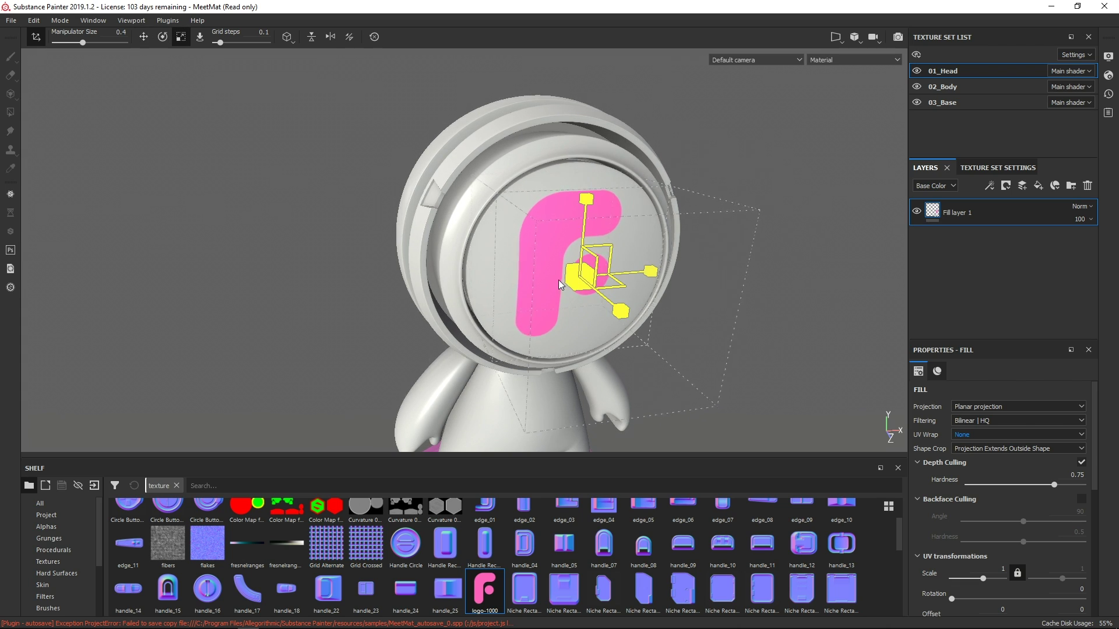
key("w")
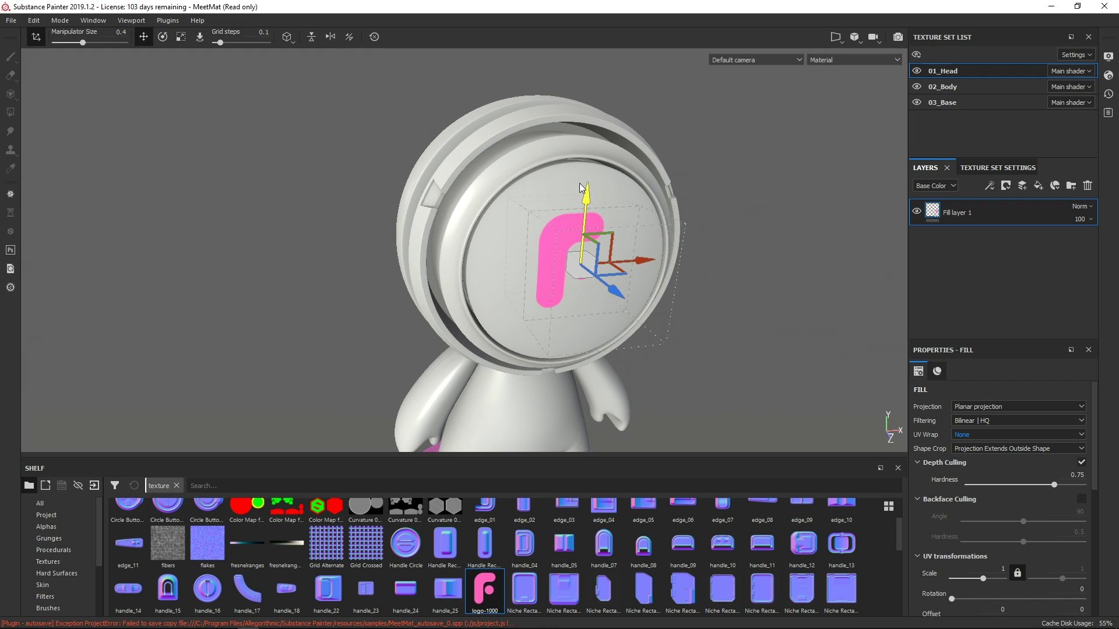
left_click_drag(586, 209, 591, 157)
left_click_drag(650, 222, 630, 224)
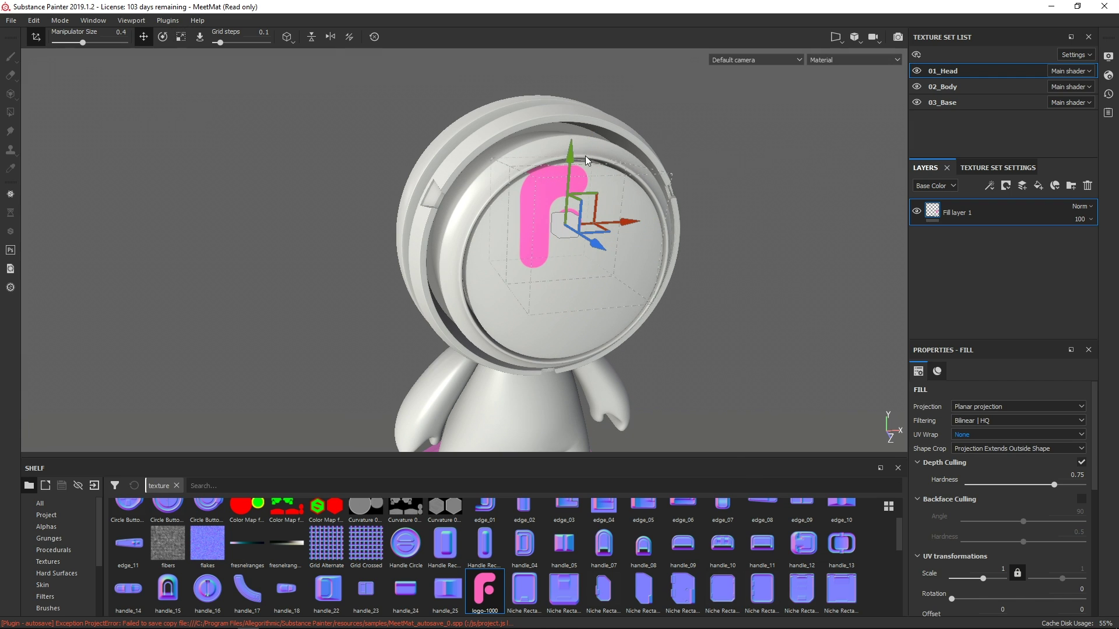
left_click_drag(570, 150, 570, 161)
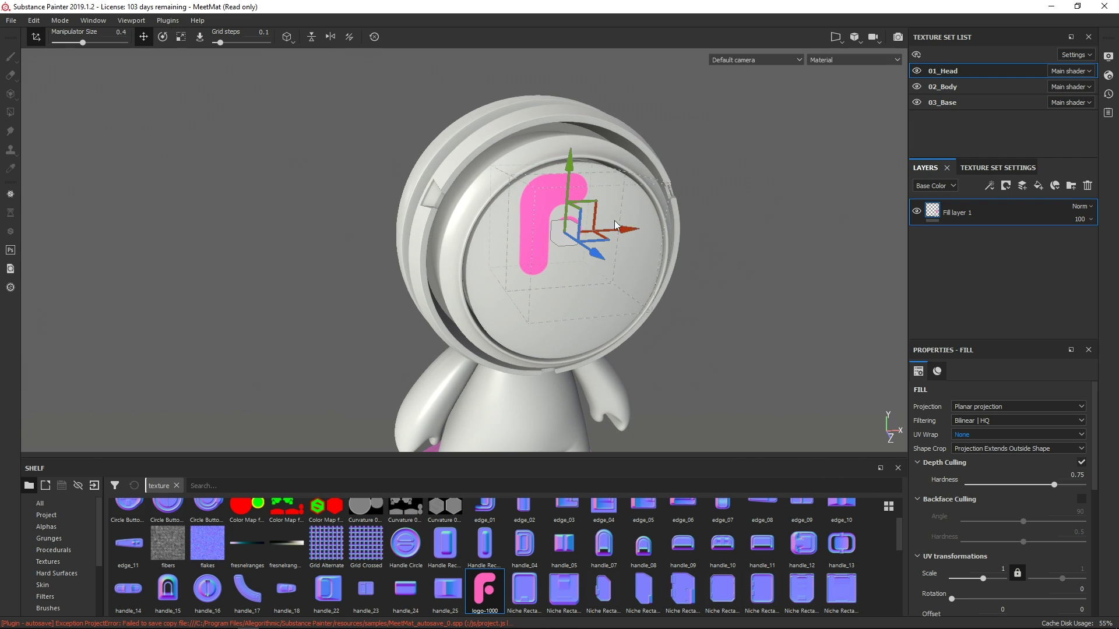
left_click_drag(597, 215, 548, 255)
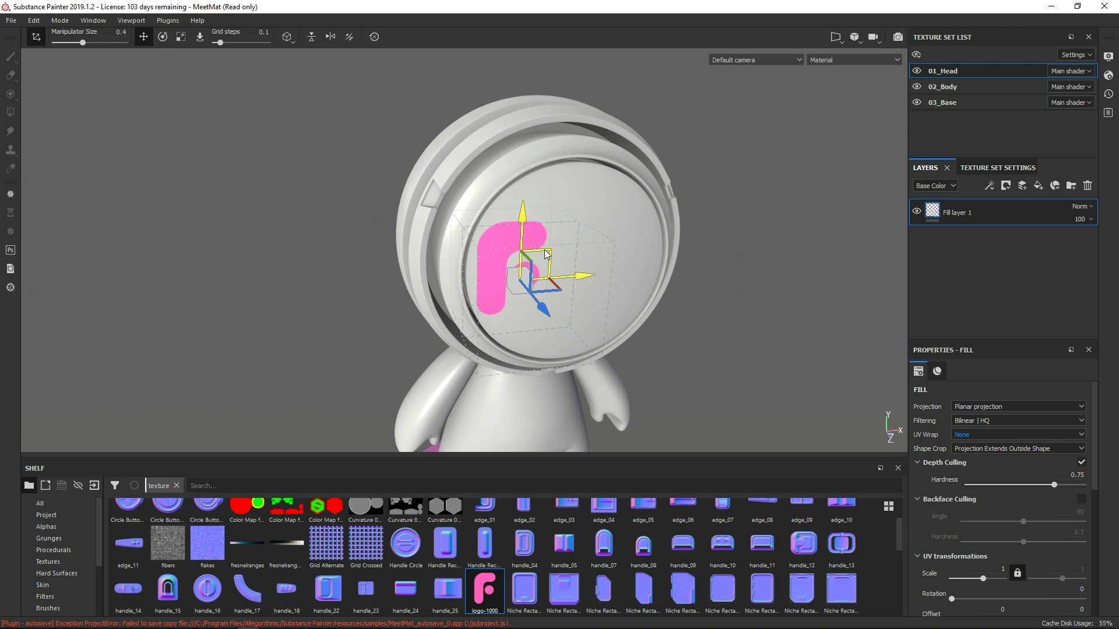
left_click_drag(546, 253, 546, 252)
left_click_drag(638, 346, 664, 340, "alt")
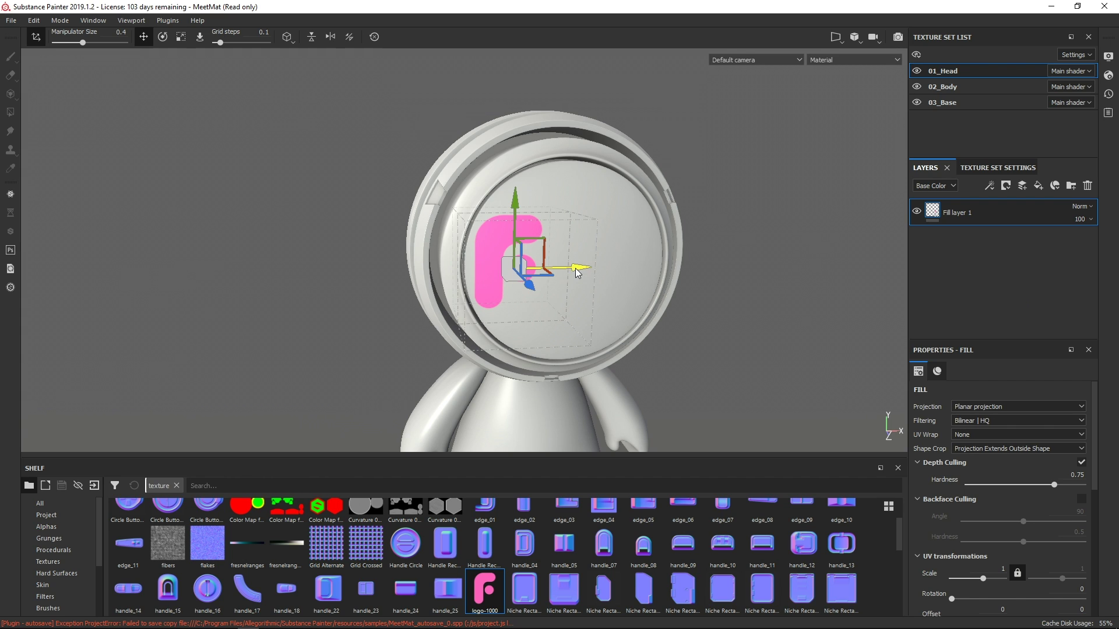
Move the F logo projection onto the side of the head, undoing one stray move.
left_click_drag(576, 267, 700, 268)
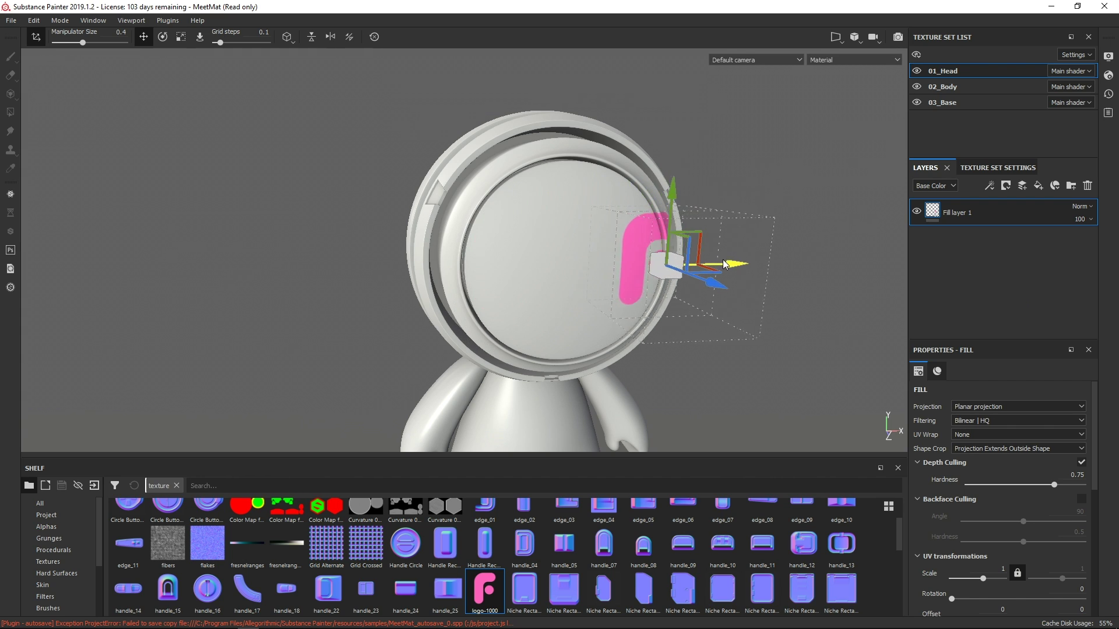
key("ctrl+z")
left_click_drag(534, 297, 489, 262, "alt")
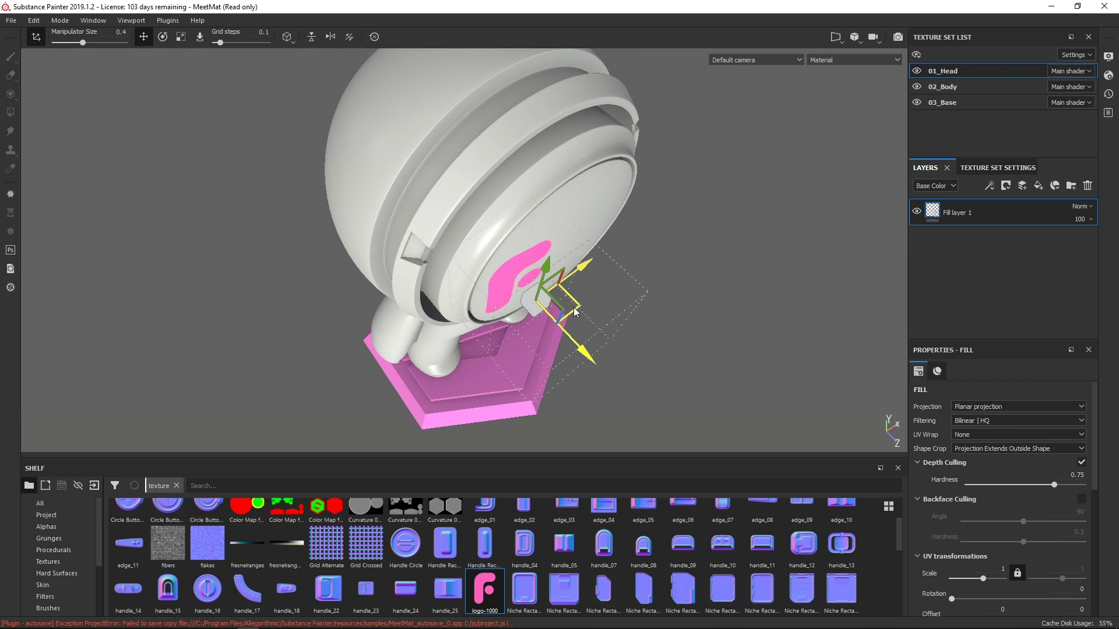
mouse_move(573, 293)
left_mouse_down()
mouse_move(381, 238)
mouse_move(454, 297)
left_mouse_up()
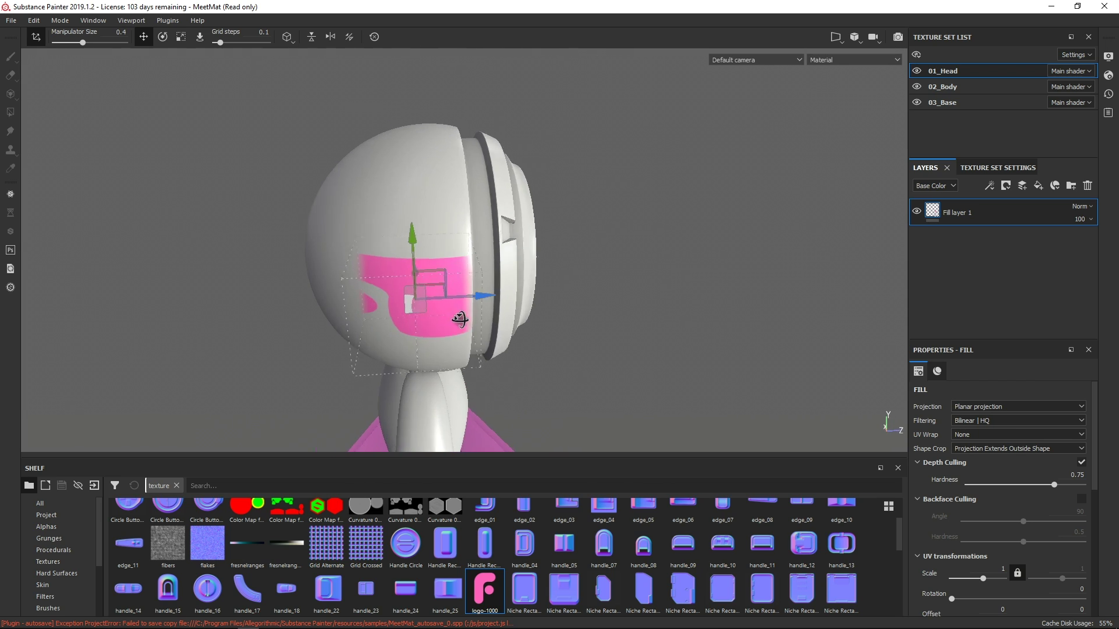
Rotate the logo projection around its vertical axis and slide it further along the head.
key("e")
mouse_move(473, 348)
left_mouse_down()
mouse_move(303, 373)
mouse_move(258, 349)
left_mouse_up()
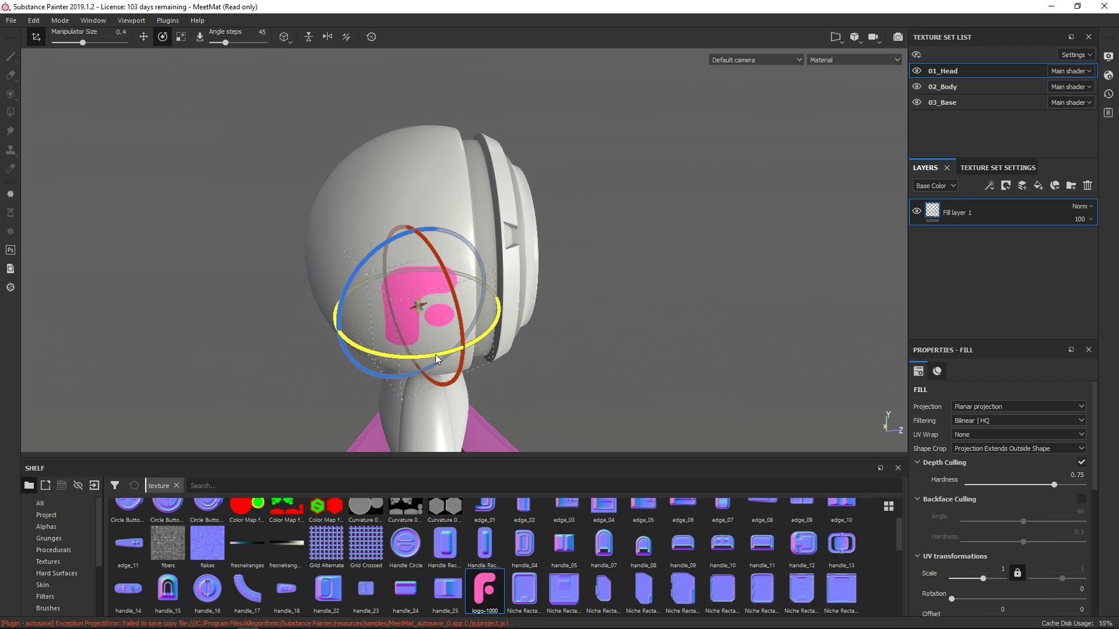
key("w")
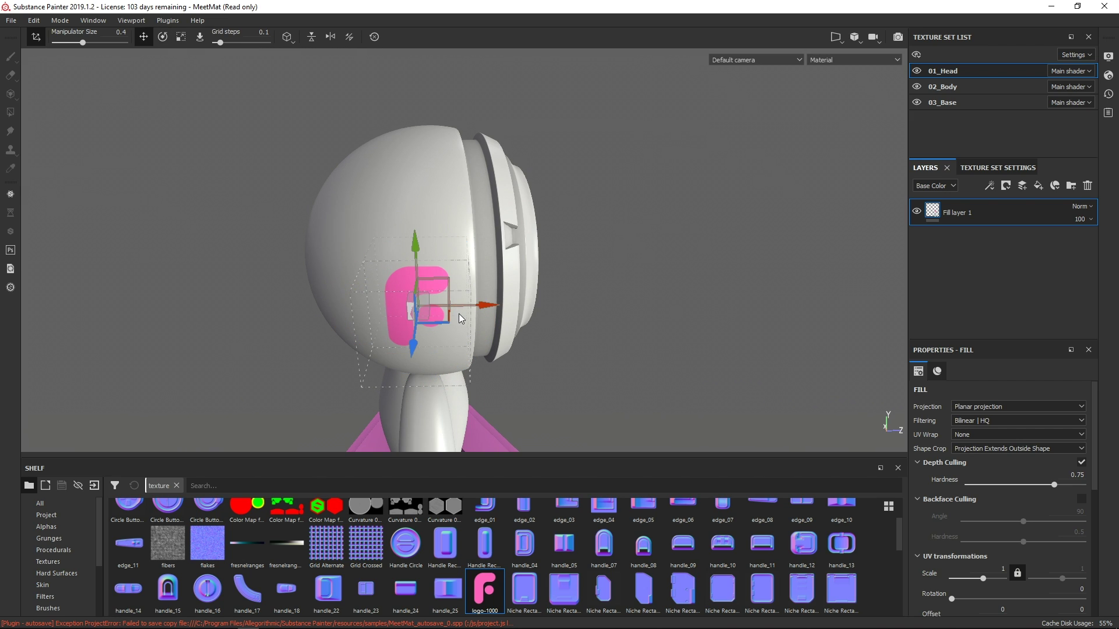
left_click_drag(482, 305, 454, 306)
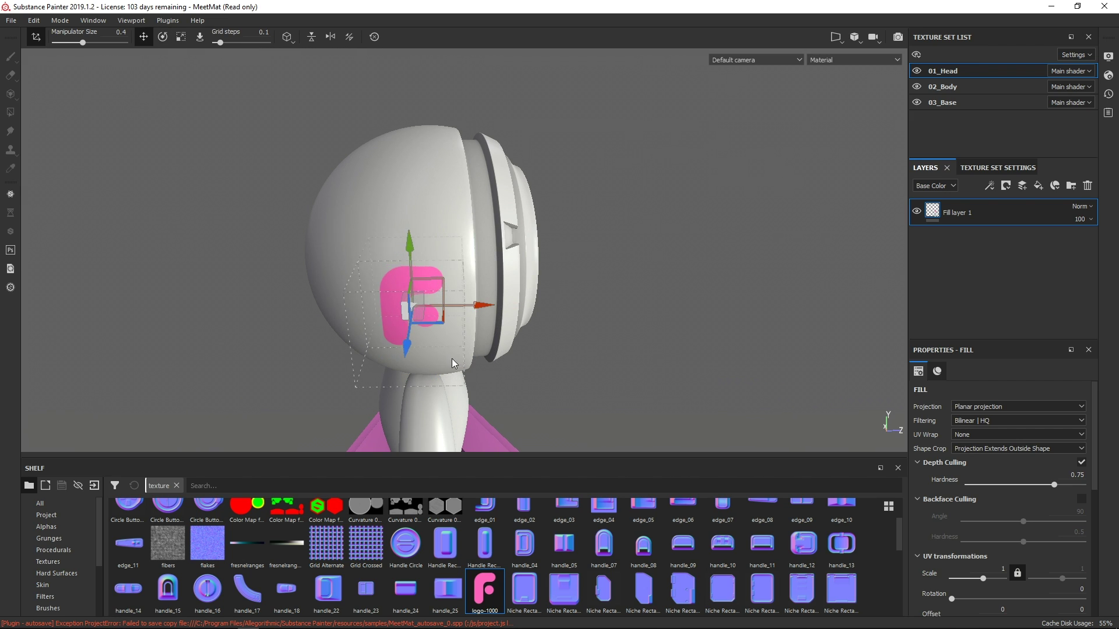
mouse_move(525, 300)
left_mouse_down("alt")
mouse_move(491, 150)
mouse_move(501, 322)
left_mouse_up("alt")
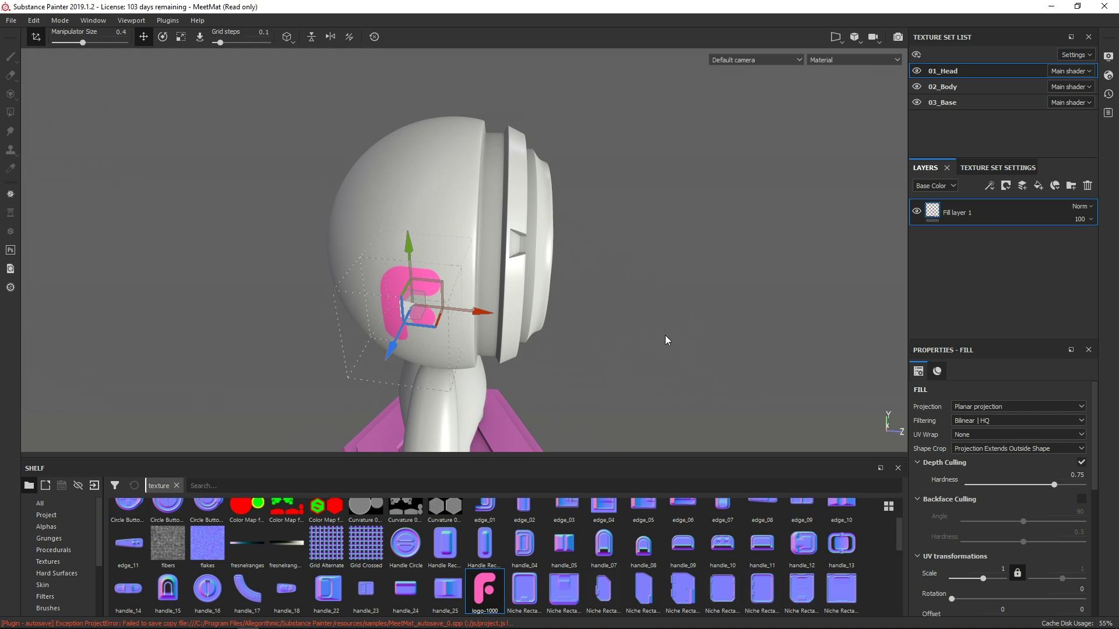
left_click_drag(665, 335, 412, 296, "alt")
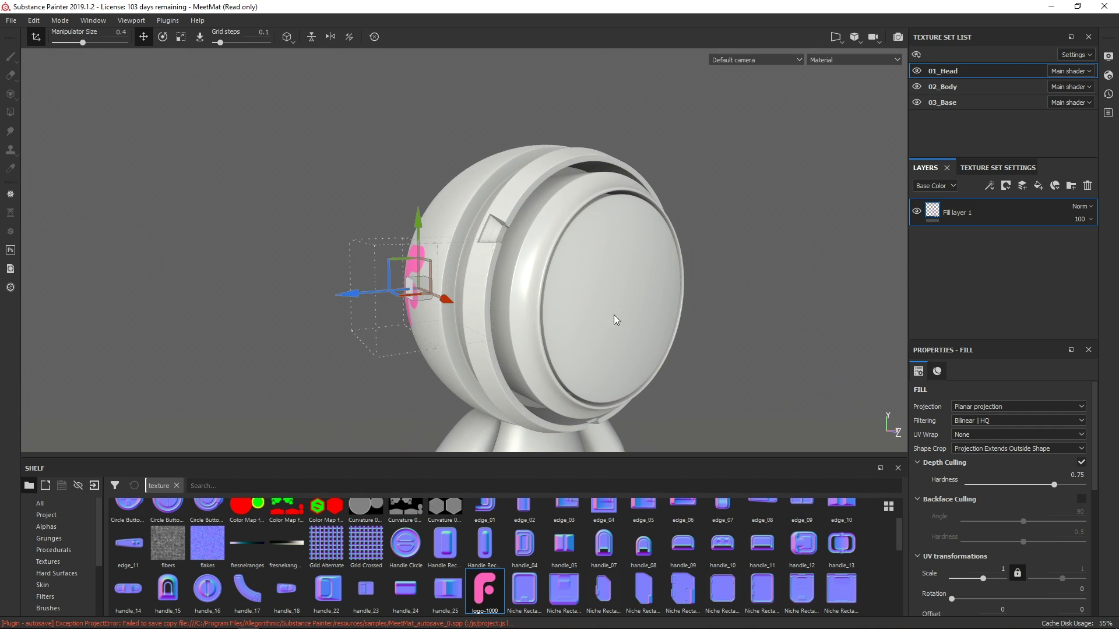
Add a fill layer above the logo and toggle its height channel on and off.
left_click(1038, 185)
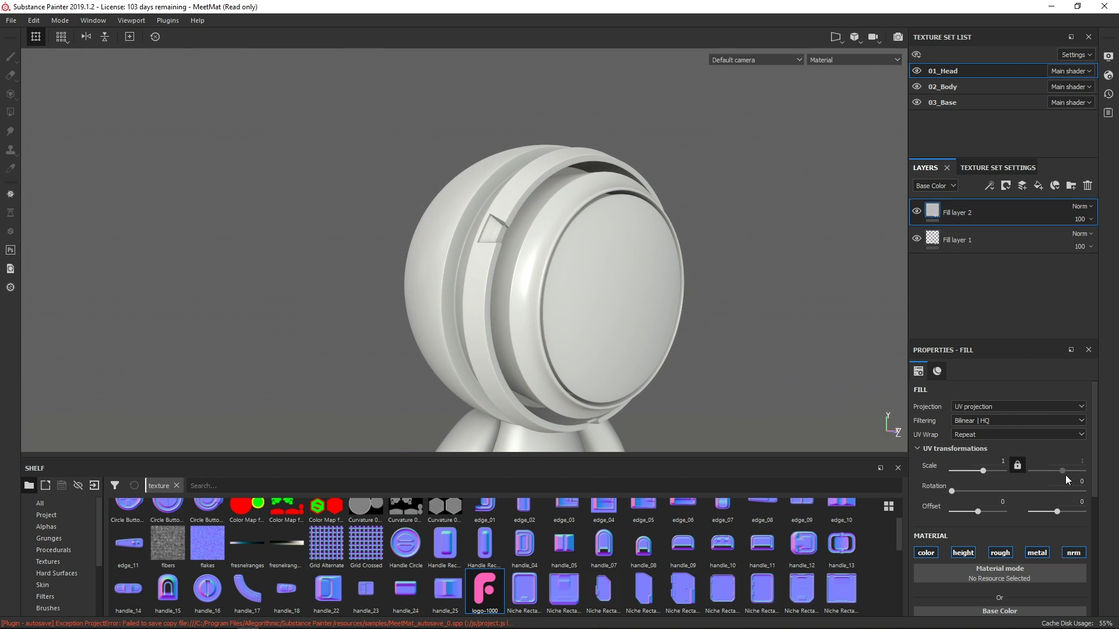
left_click(962, 553)
left_click(965, 556)
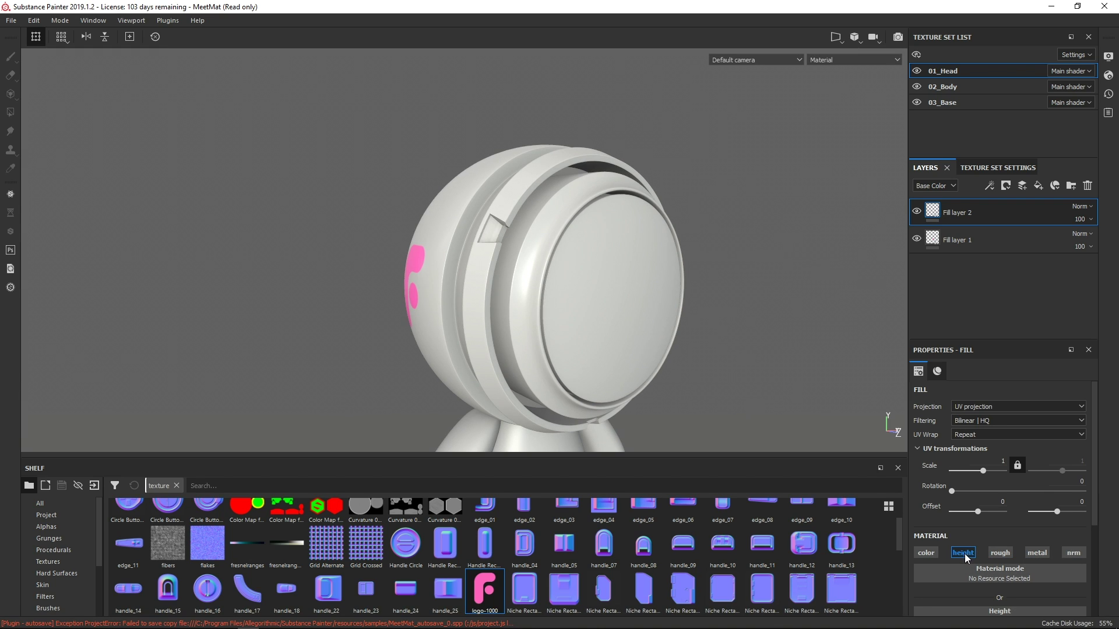
left_click(966, 557)
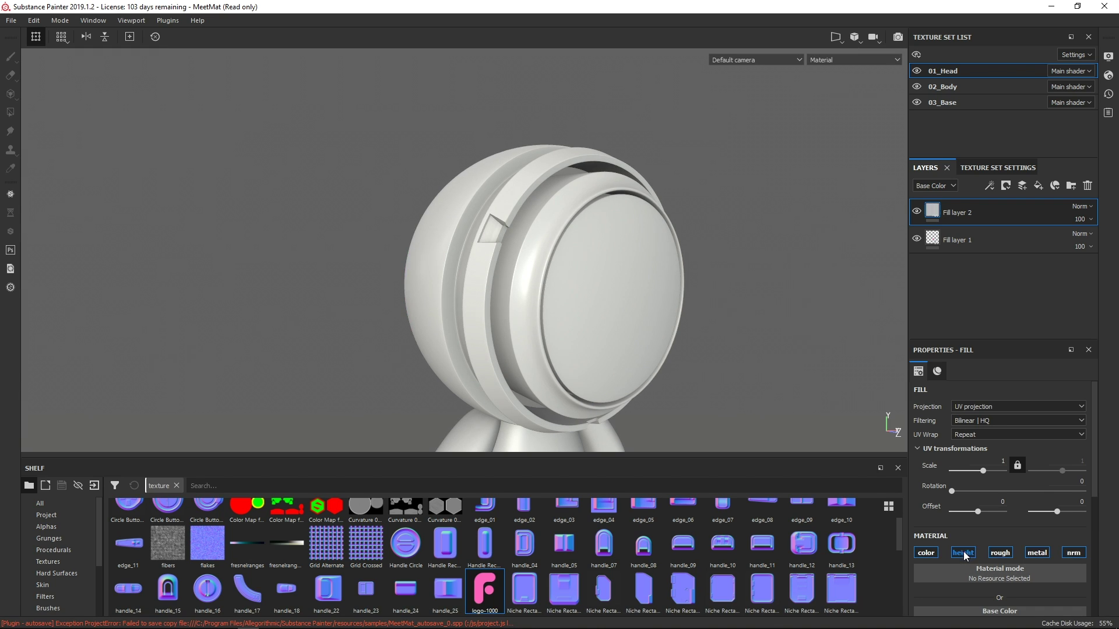
left_click(966, 553)
left_click_drag(1092, 463, 1091, 493)
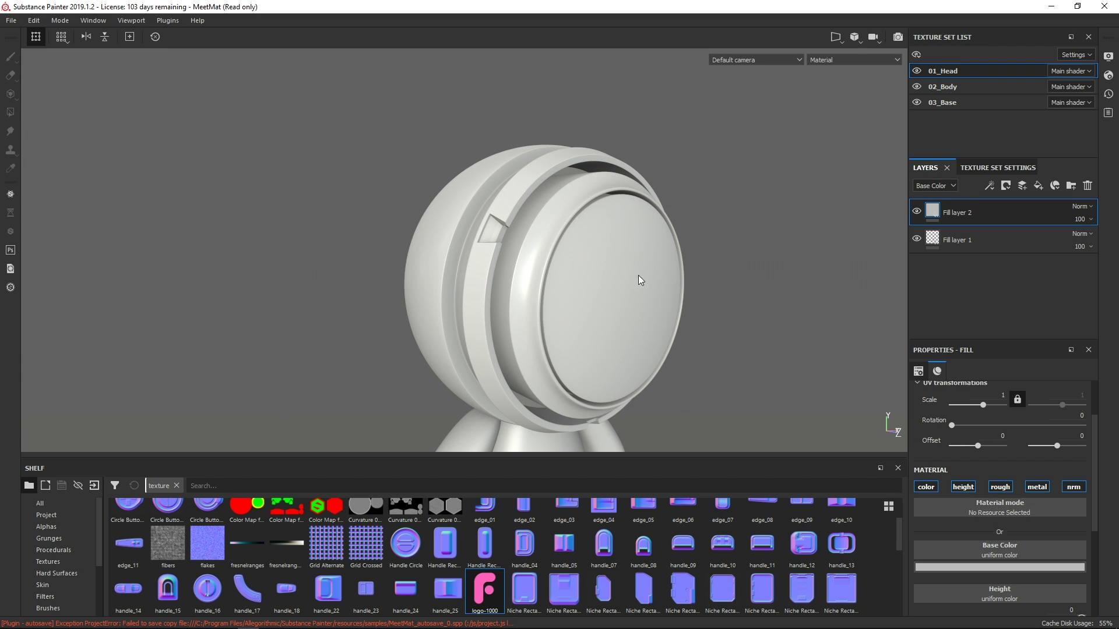
scroll(651, 322, "down", 2)
mouse_move(588, 336)
middle_mouse_down()
mouse_move(602, 290)
mouse_move(631, 334)
middle_mouse_up()
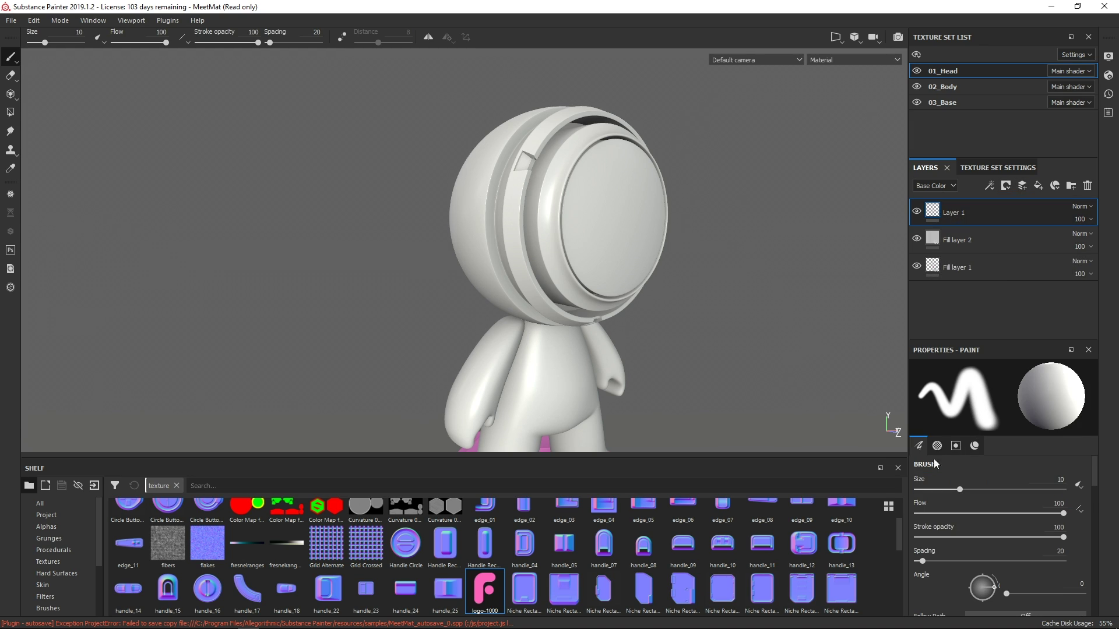
Replace it with a height-only fill using Grunge Dirt Large and bring up the settings panel.
left_click(1088, 186)
left_click(1039, 186)
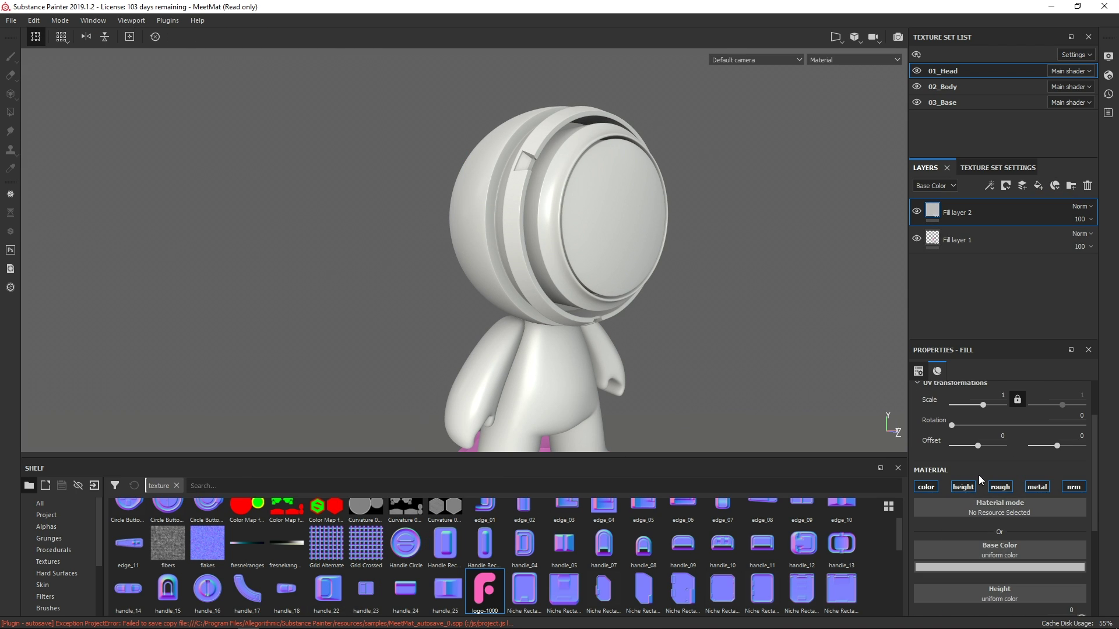
left_click(964, 488)
left_click(1007, 560)
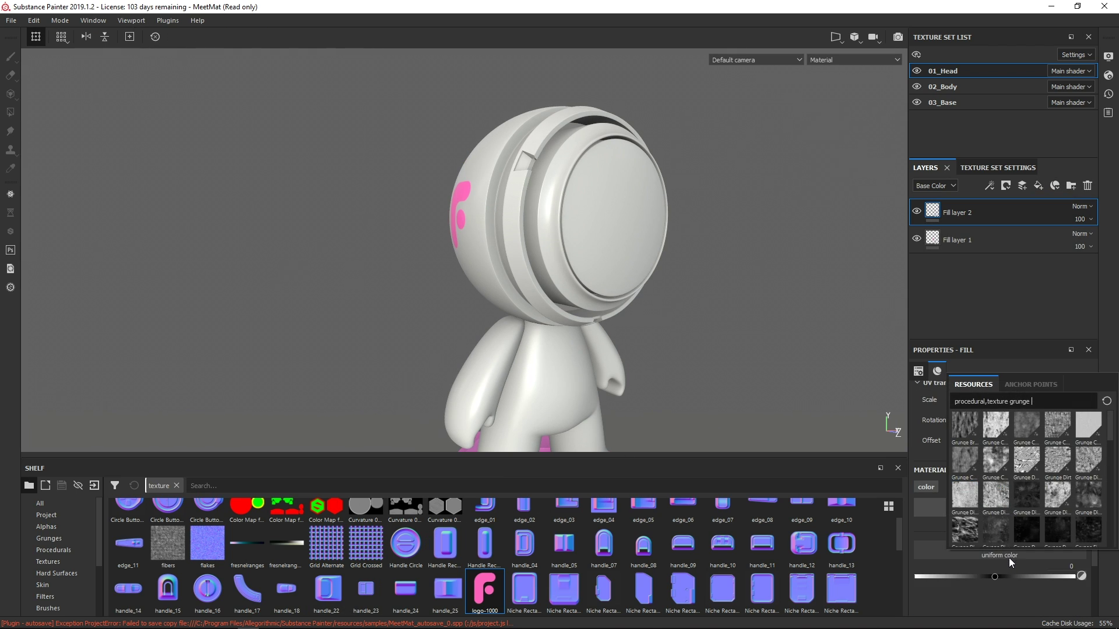
left_click(1027, 511)
left_click(997, 167)
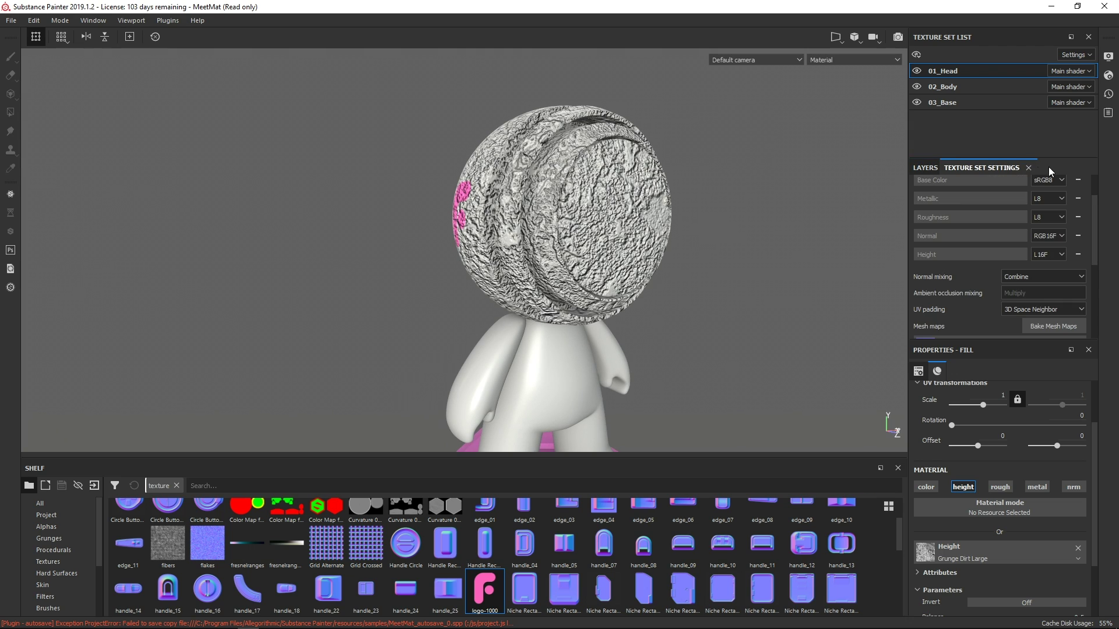
Raise the displacement scale and tessellation max length in the shader settings.
left_click(1109, 76)
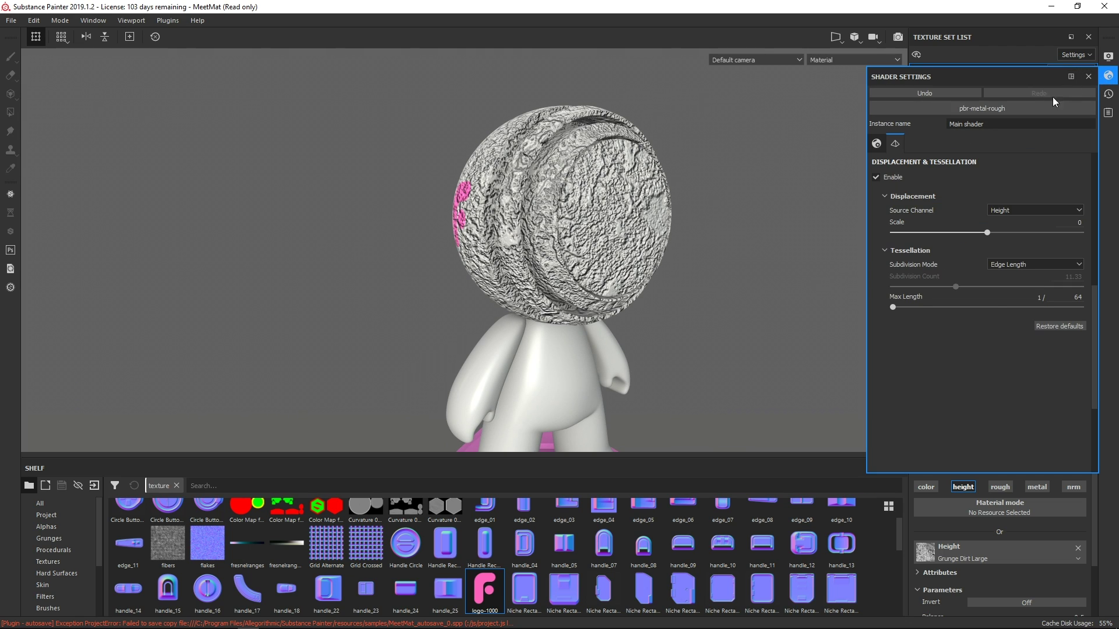
left_click_drag(987, 232, 1005, 233)
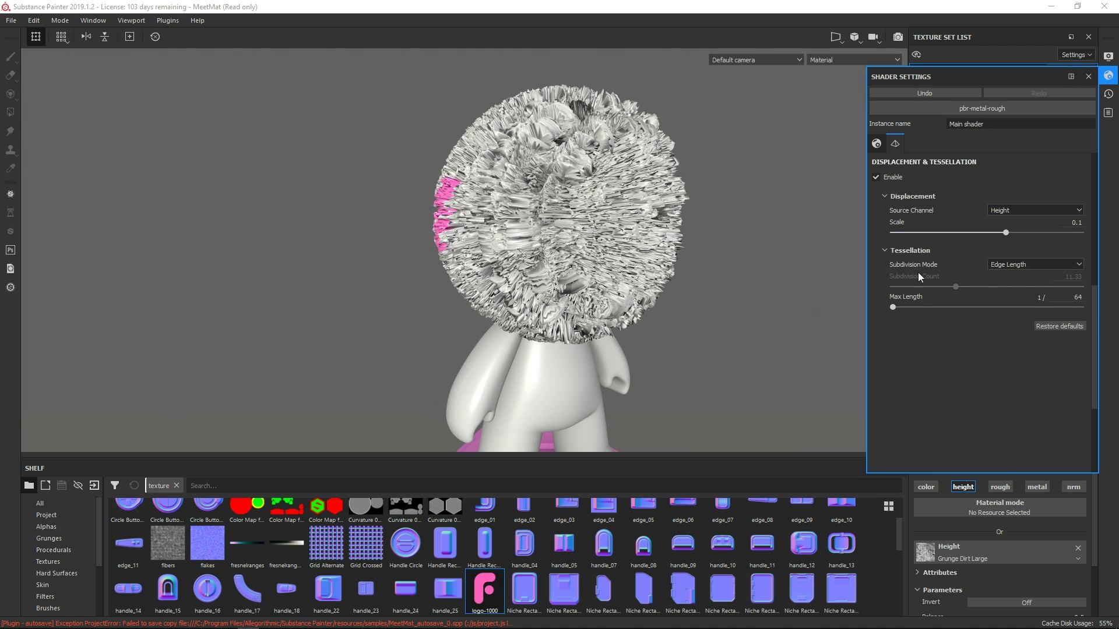
left_click_drag(612, 263, 496, 255, "alt")
left_click_drag(893, 306, 925, 306)
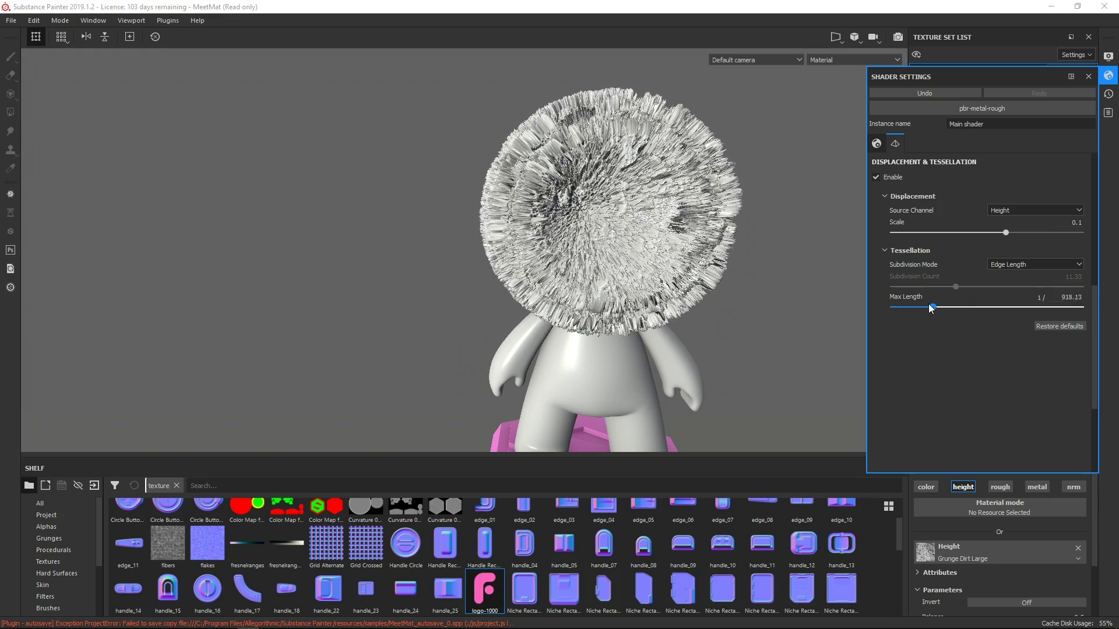
Swap the height texture to Grunge Dirt Splats.
left_click(927, 550)
left_click(956, 524)
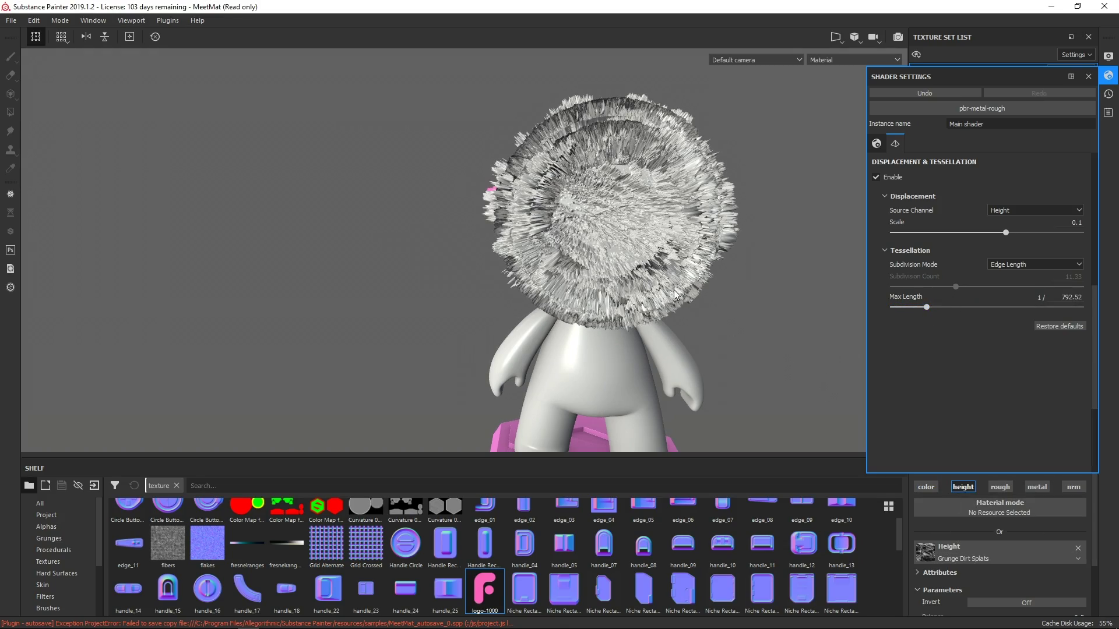
mouse_move(783, 293)
left_mouse_down("alt")
mouse_move(874, 286)
mouse_move(787, 289)
left_mouse_up("alt")
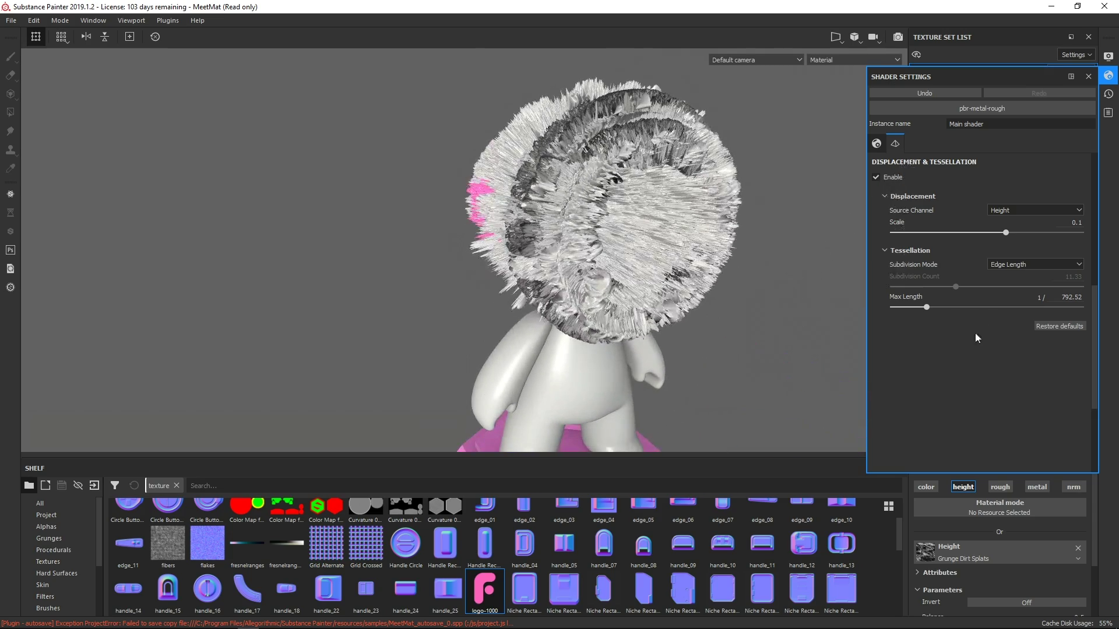
Lower the displacement scale to a subtle 0.01 and inspect the head.
left_click_drag(1005, 233, 991, 233)
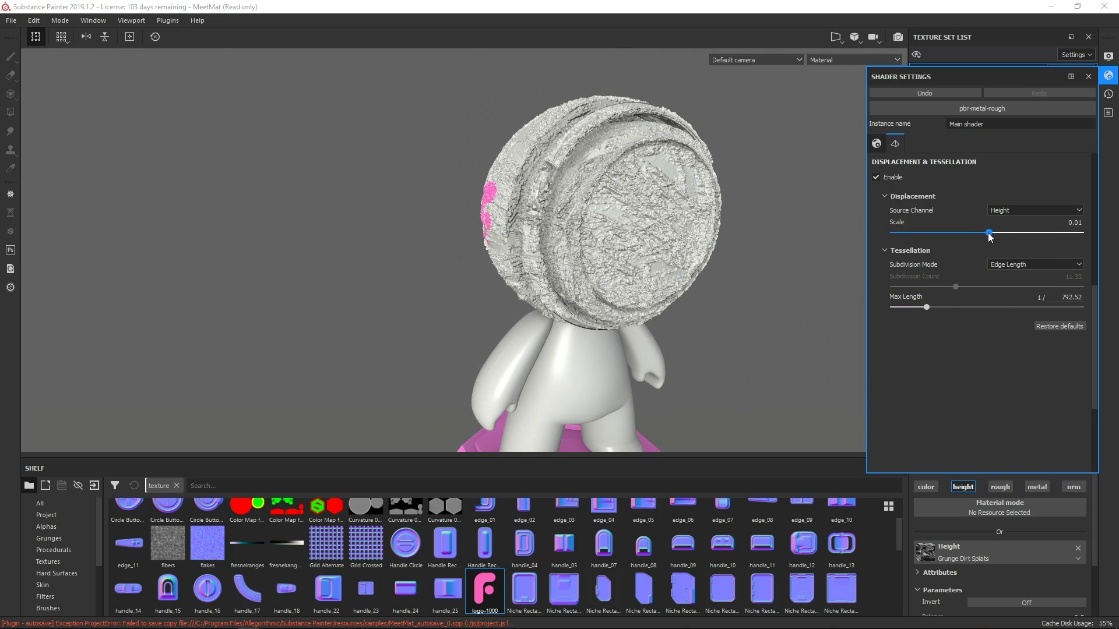
left_click_drag(717, 288, 644, 281, "alt")
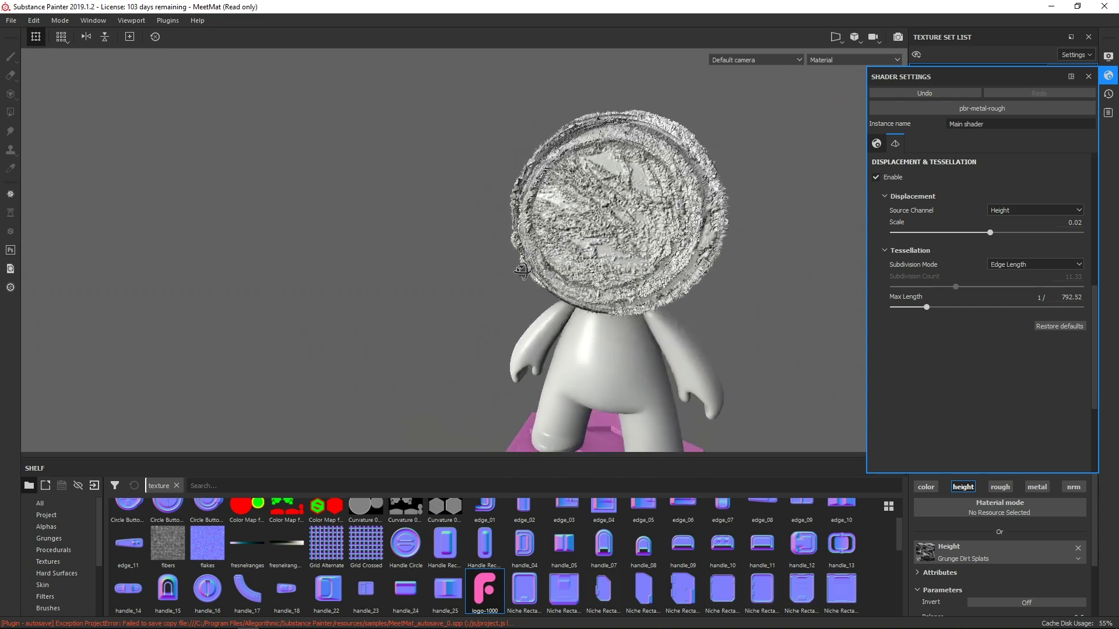
scroll(645, 281, "up", 2)
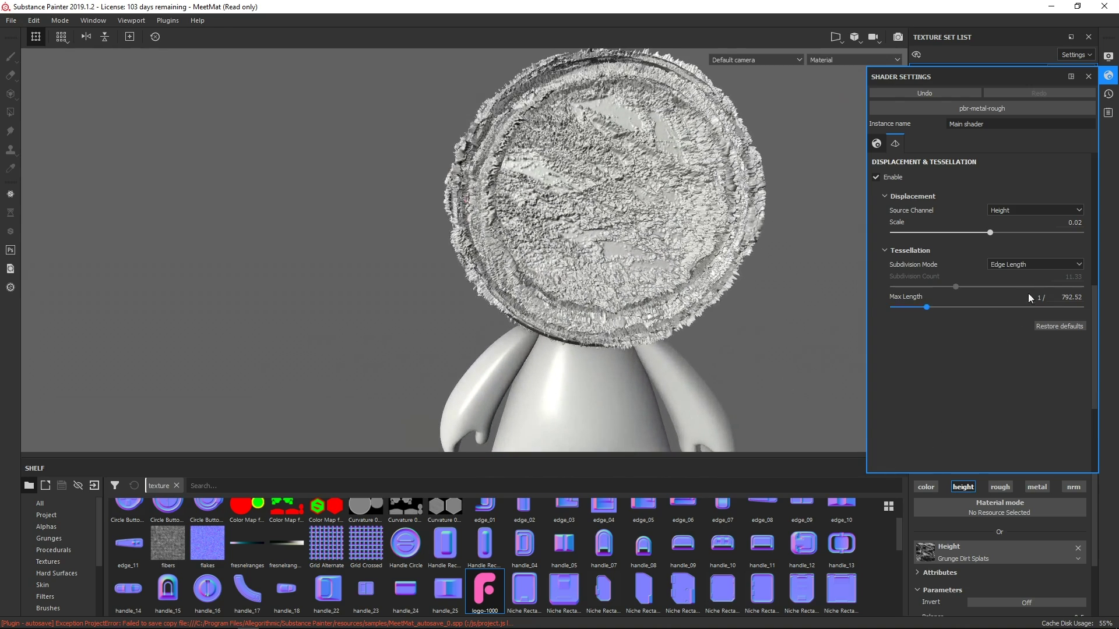
double_click(1076, 222)
type("0.001")
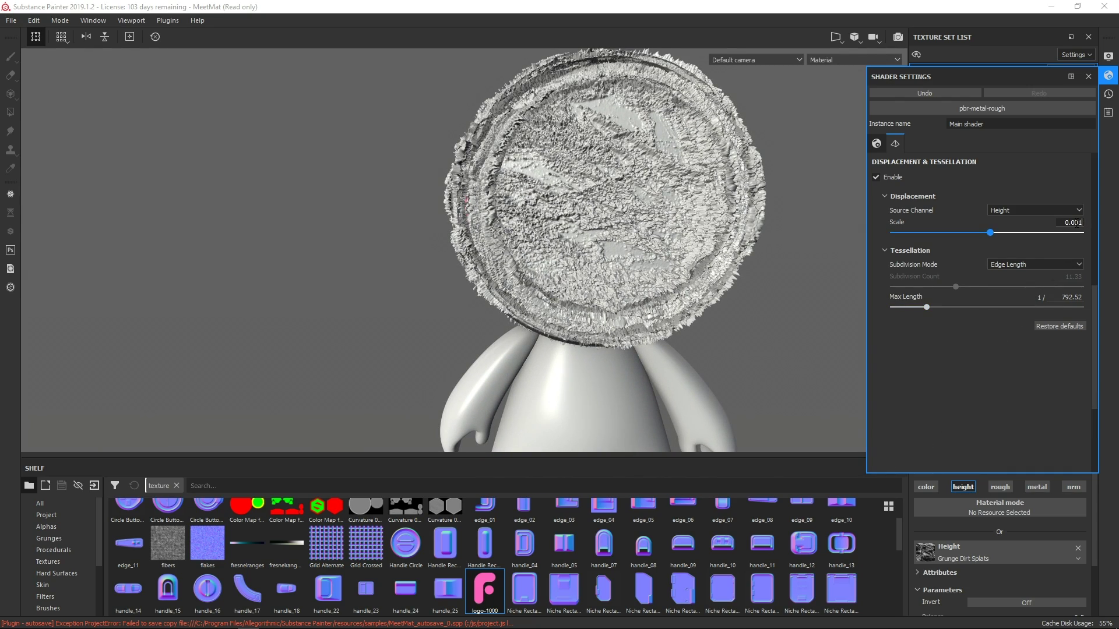
key("Return")
mouse_move(645, 262)
left_mouse_down("alt")
mouse_move(698, 232)
mouse_move(678, 311)
mouse_move(564, 302)
mouse_move(577, 288)
left_mouse_up("alt")
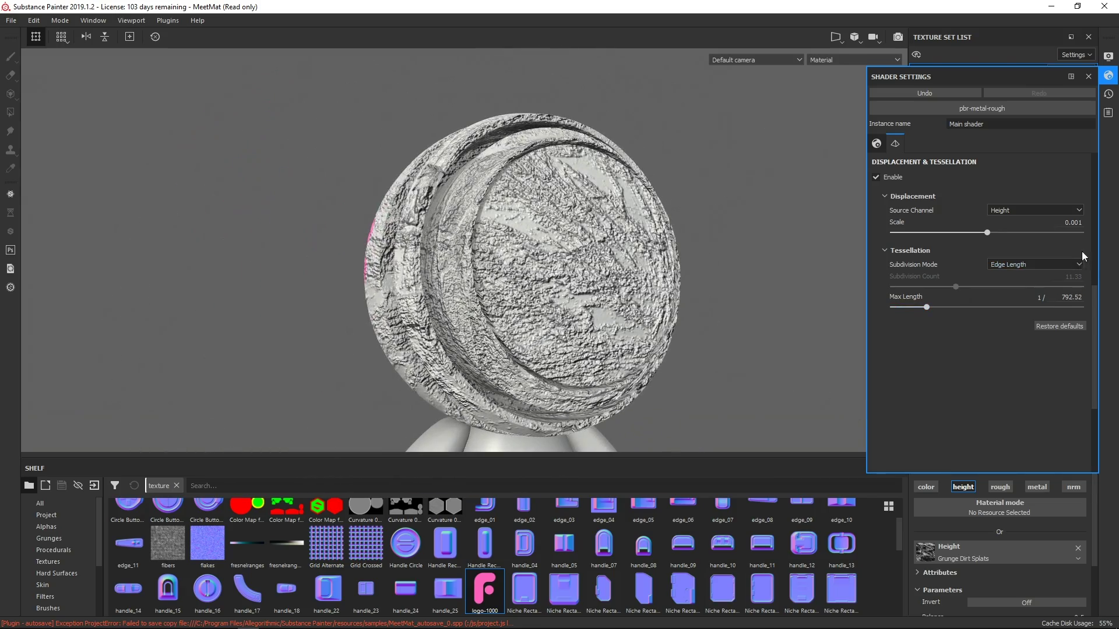
left_click(1073, 222)
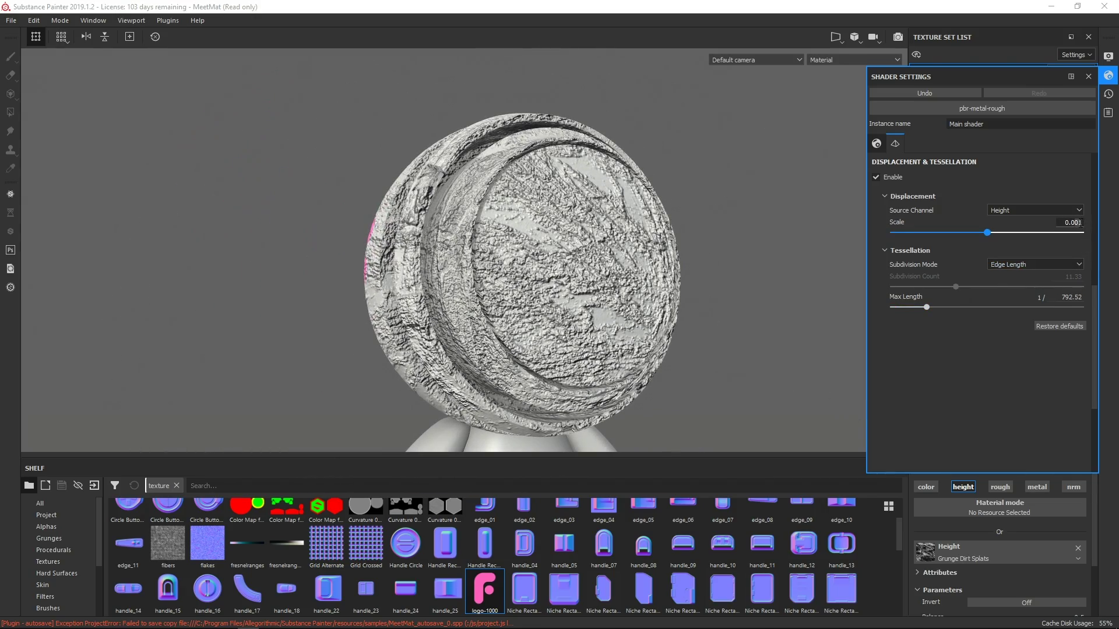
type("0.01")
key("Return")
scroll(499, 350, "up", 5)
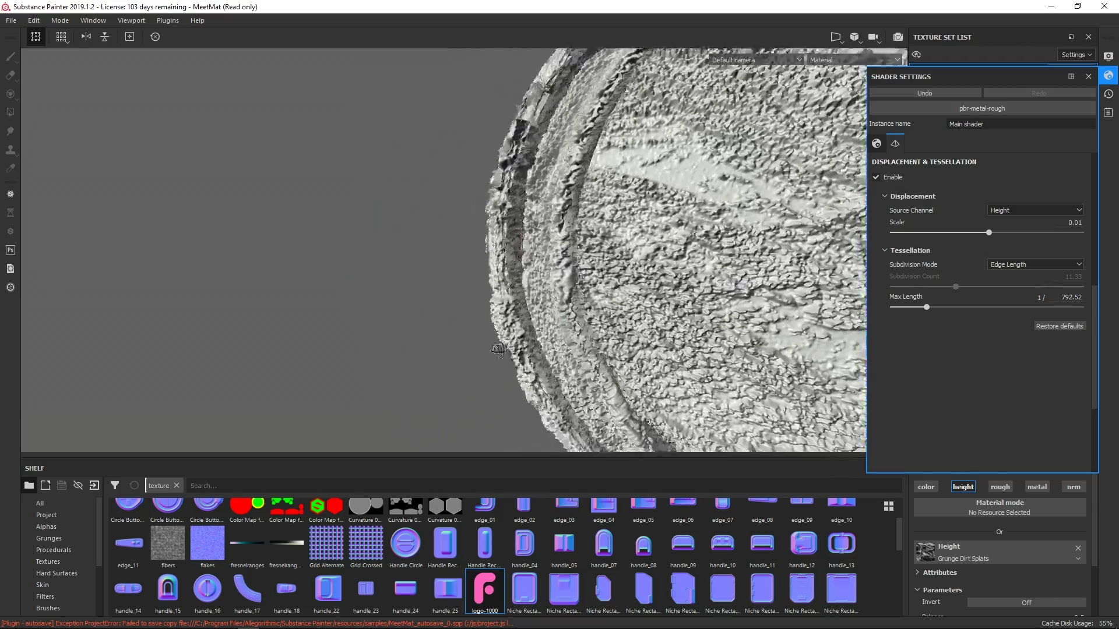
mouse_move(385, 350)
left_mouse_down("alt")
mouse_move(288, 353)
mouse_move(437, 238)
mouse_move(824, 330)
mouse_move(655, 312)
mouse_move(565, 271)
mouse_move(725, 284)
left_mouse_up("alt")
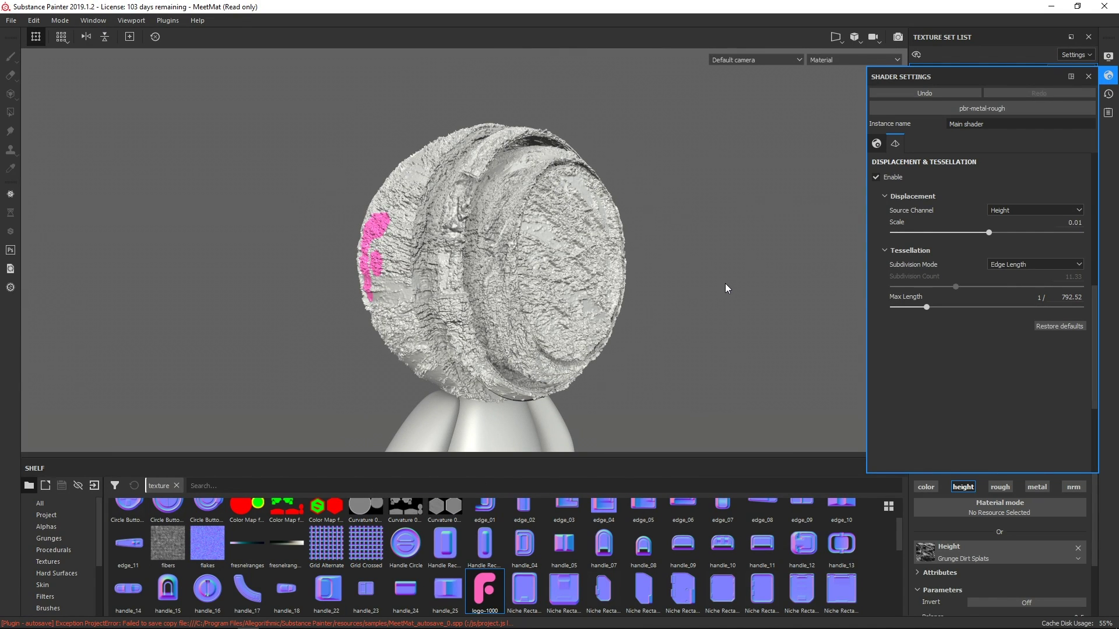